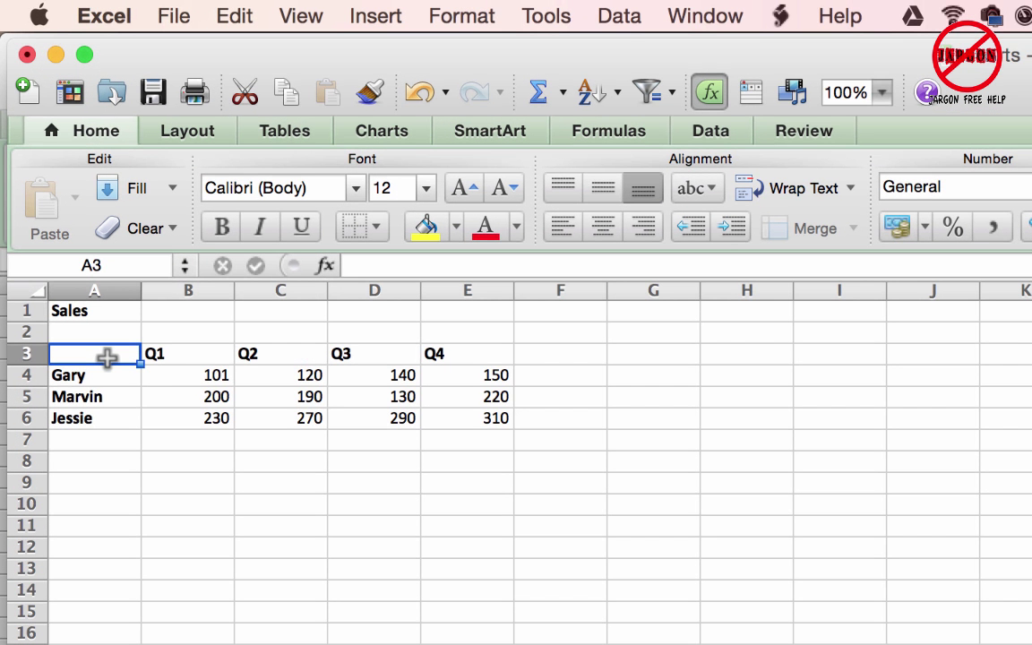
Examine the sales table, covering the row names, quarter headings, figures and the whole range A3:E6
left_click_drag(174, 360, 449, 375)
left_click_drag(219, 378, 472, 428)
left_click_drag(184, 349, 482, 349)
left_click_drag(98, 373, 97, 414)
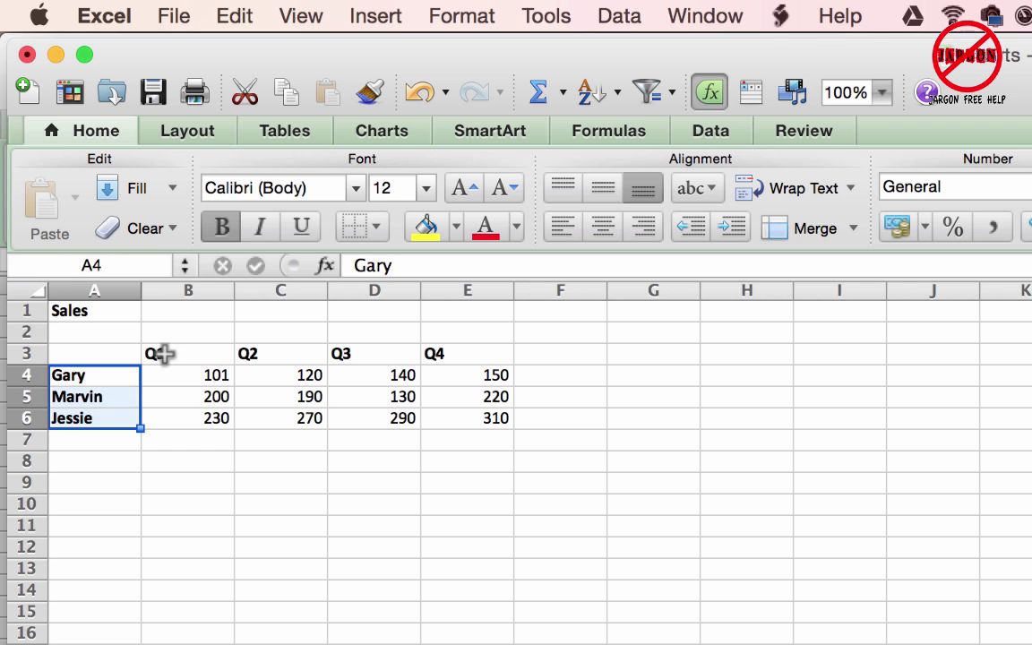
left_click(200, 333)
left_click(191, 352)
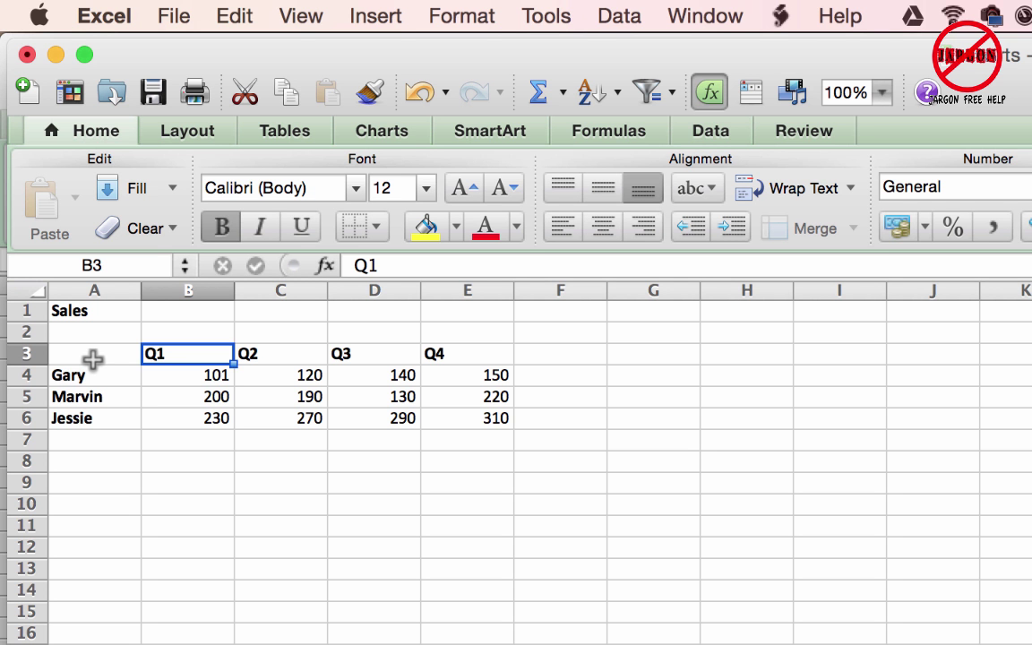
left_click_drag(93, 358, 472, 424)
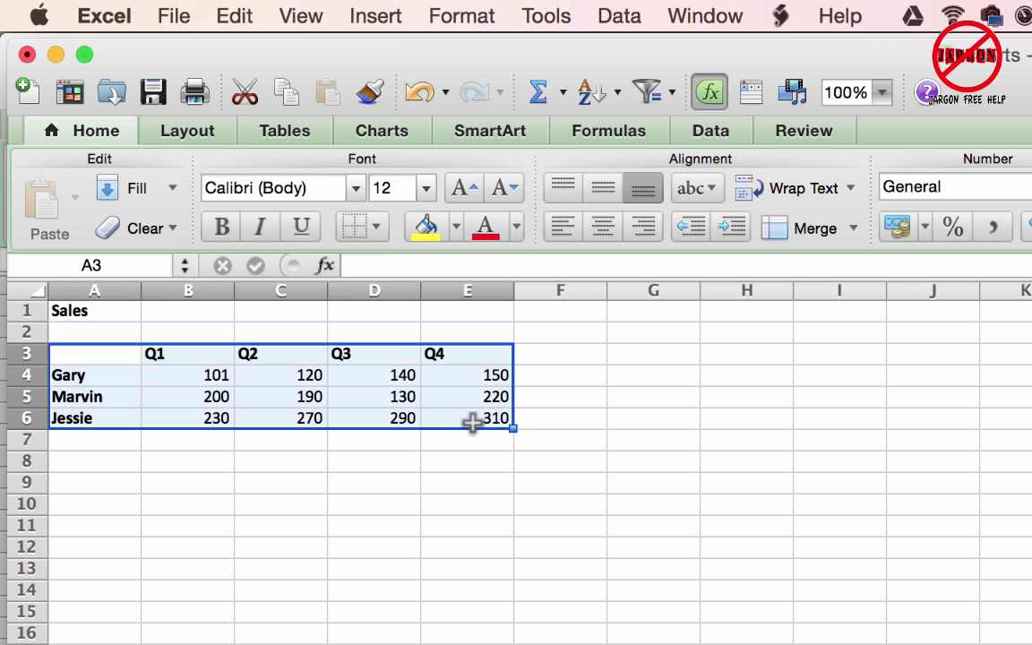
left_click(276, 383)
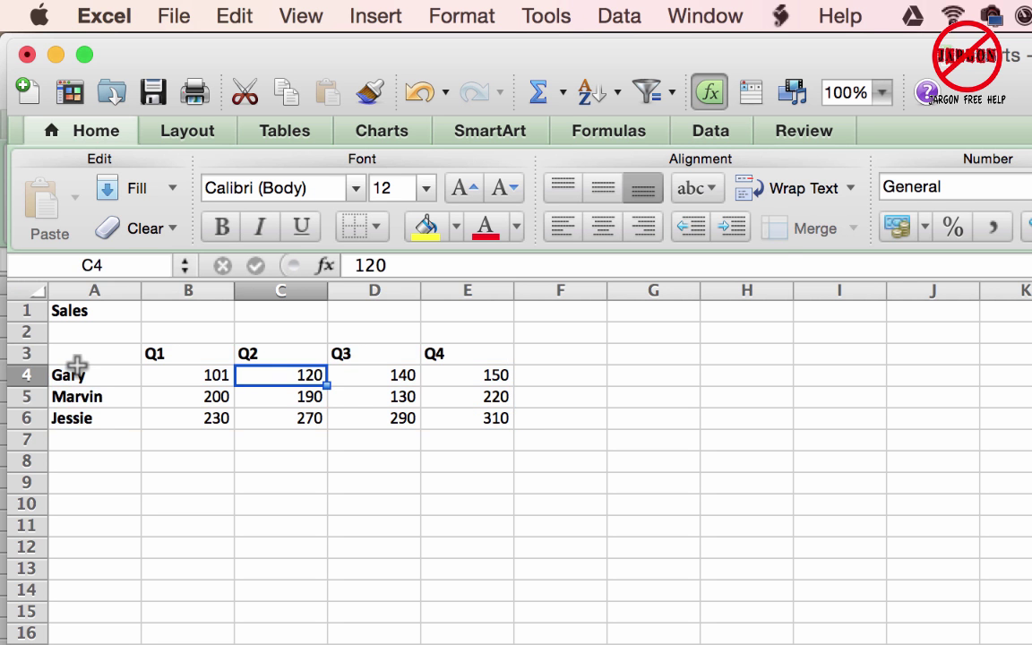
Select the name column A3:A6 together with the non-adjacent Q3 and Q4 columns, D3:D6 and E3:E6
left_click(90, 357)
left_click_drag(89, 357, 93, 416)
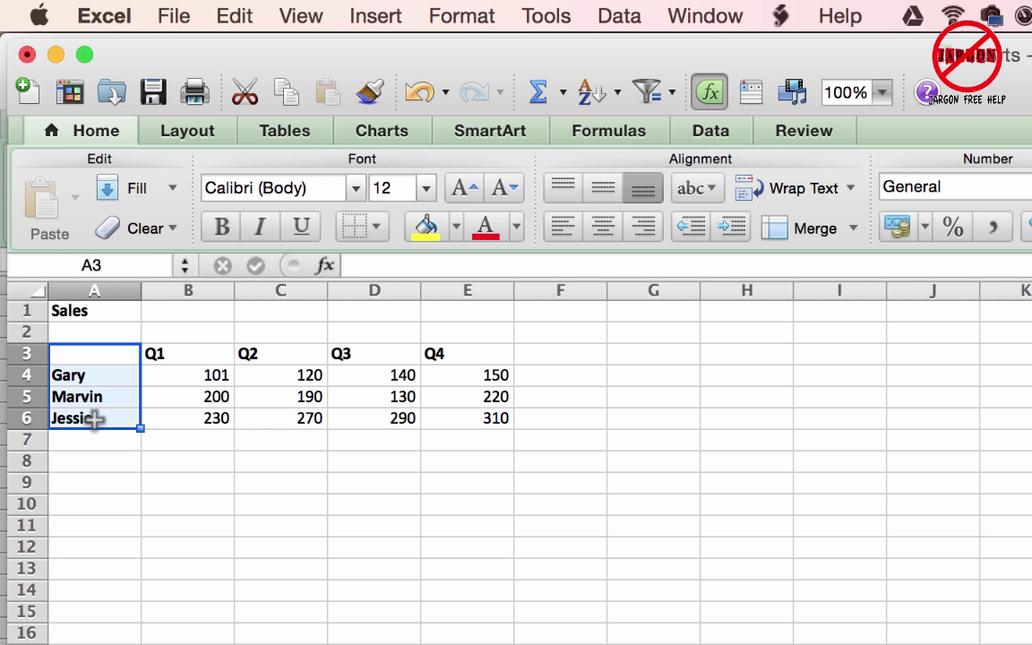
left_click_drag(330, 348, 368, 426)
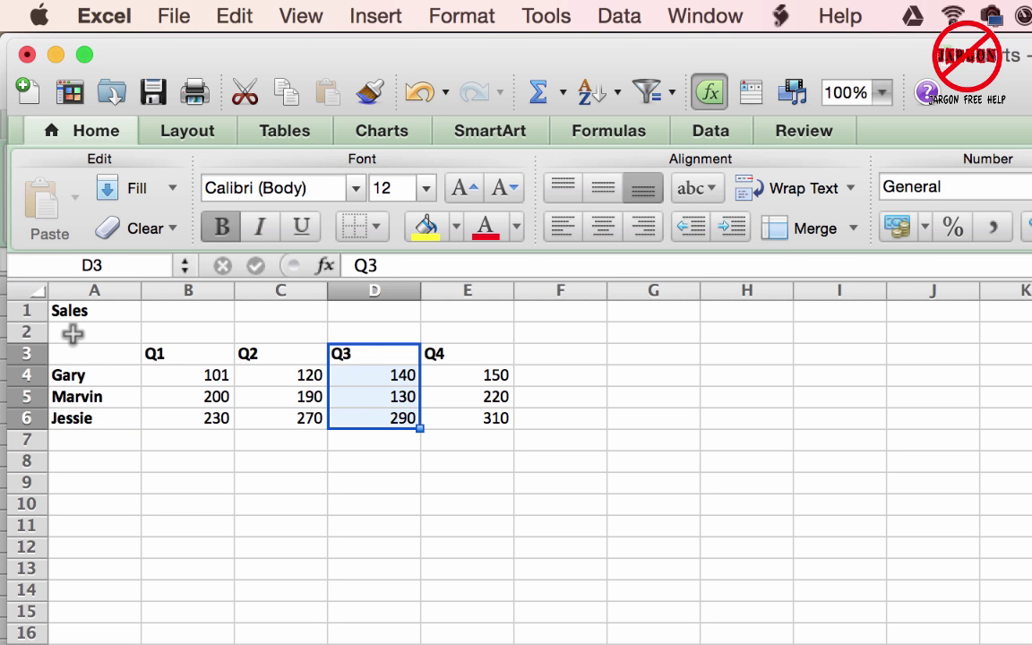
left_click(81, 349)
left_click_drag(80, 349, 82, 421)
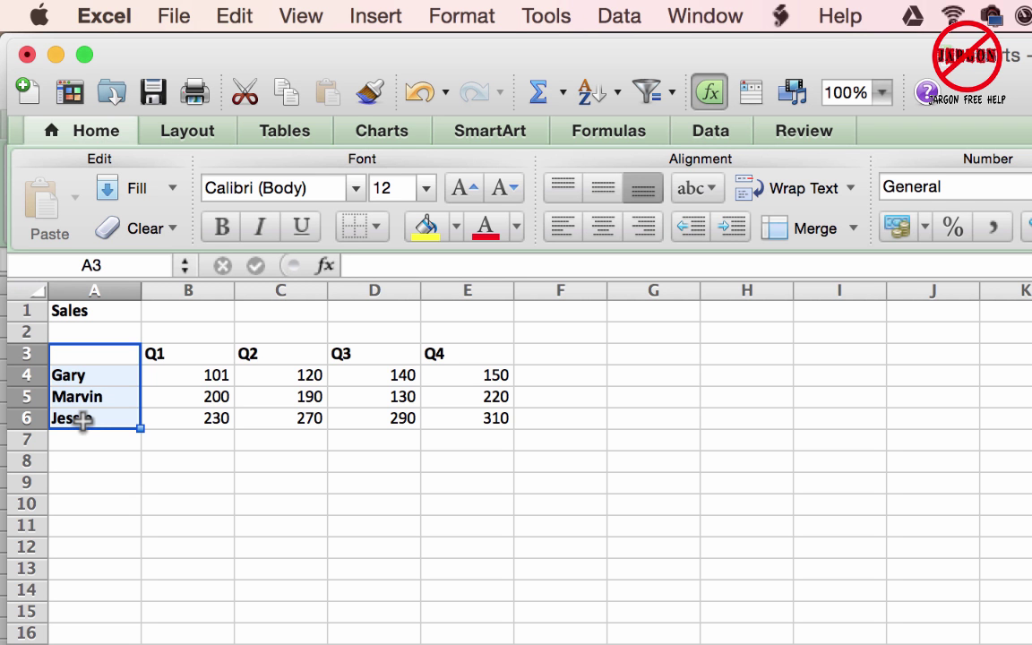
left_click_drag(356, 351, 365, 423)
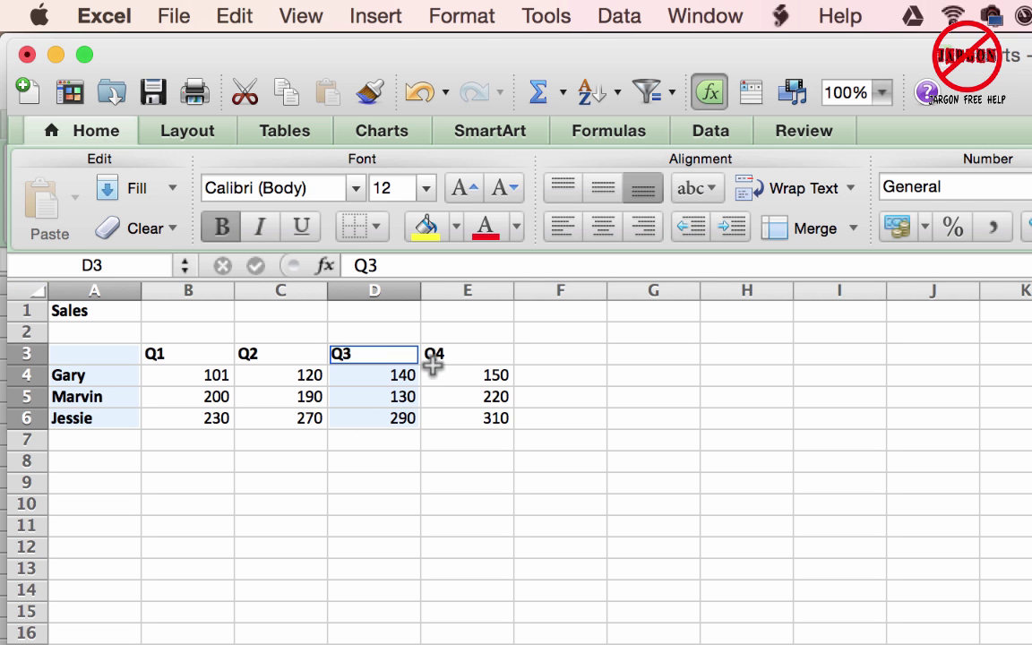
left_click_drag(477, 355, 474, 417)
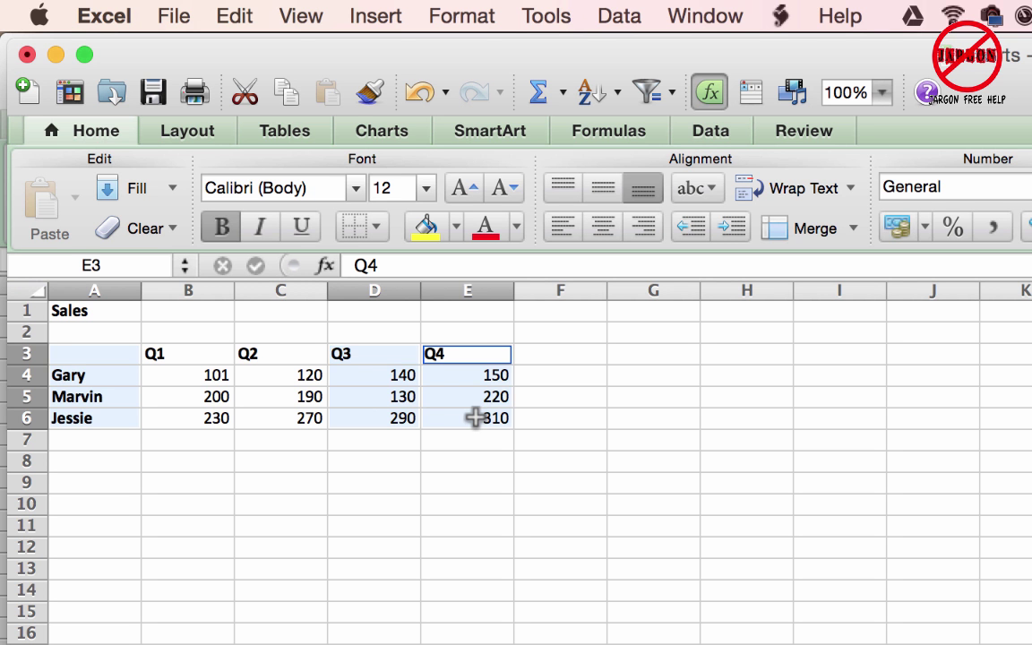
left_click(473, 417)
Select the heading row A3:E3 together with the non-adjacent data row A5:E5
left_click_drag(93, 353, 452, 423)
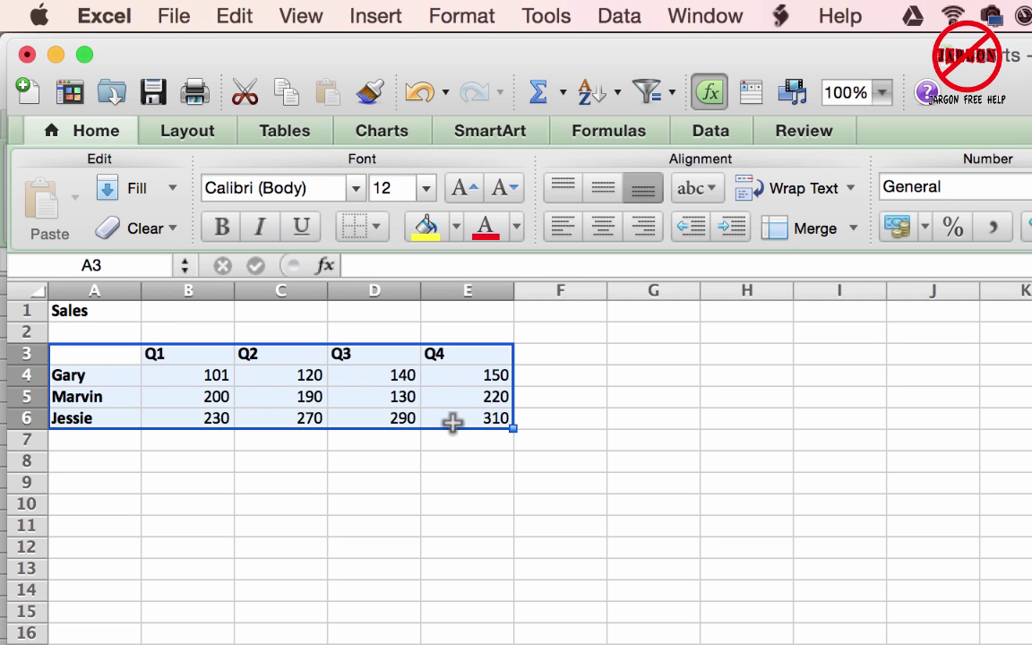
left_click(453, 423)
left_click_drag(97, 353, 453, 358)
left_click_drag(96, 396, 493, 398)
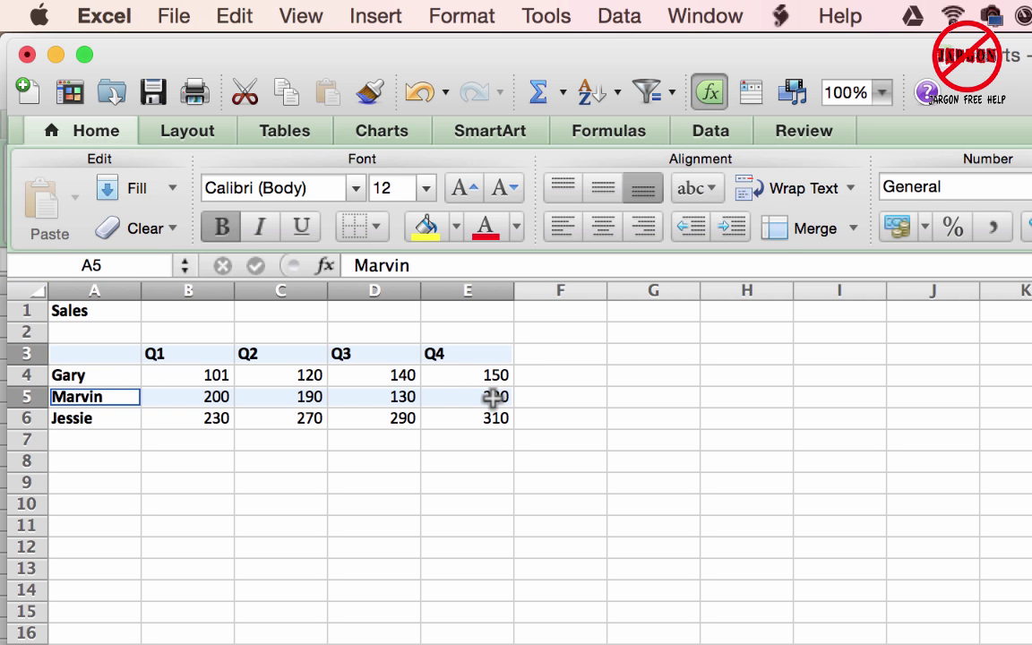
left_click(492, 397)
Select the whole sales table A3:E6 and bring up the chart insertion options
left_click_drag(94, 354, 449, 421)
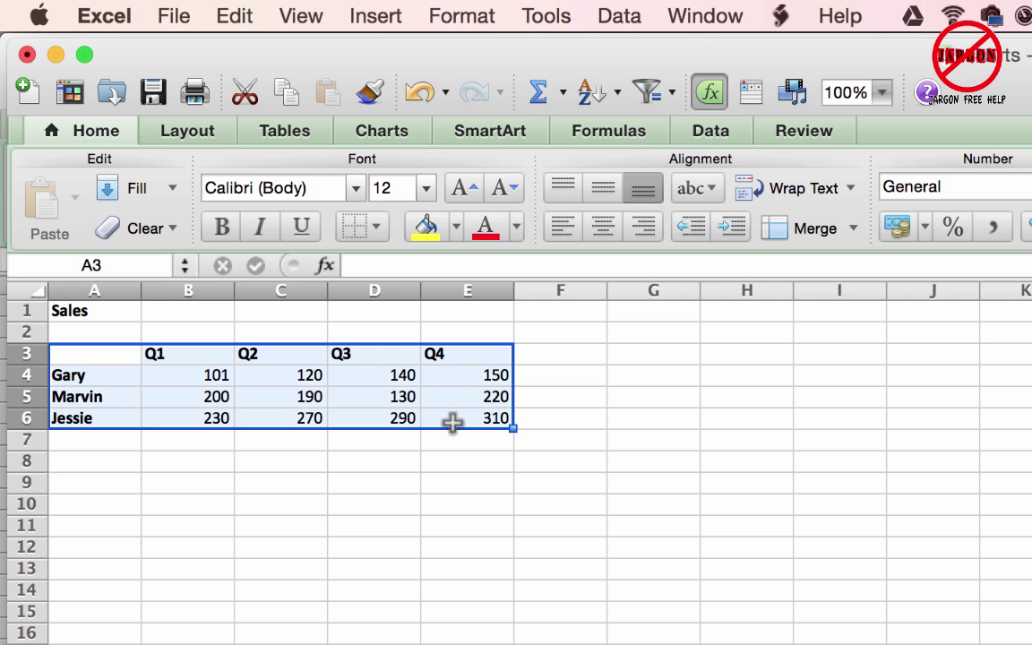
left_click(363, 17)
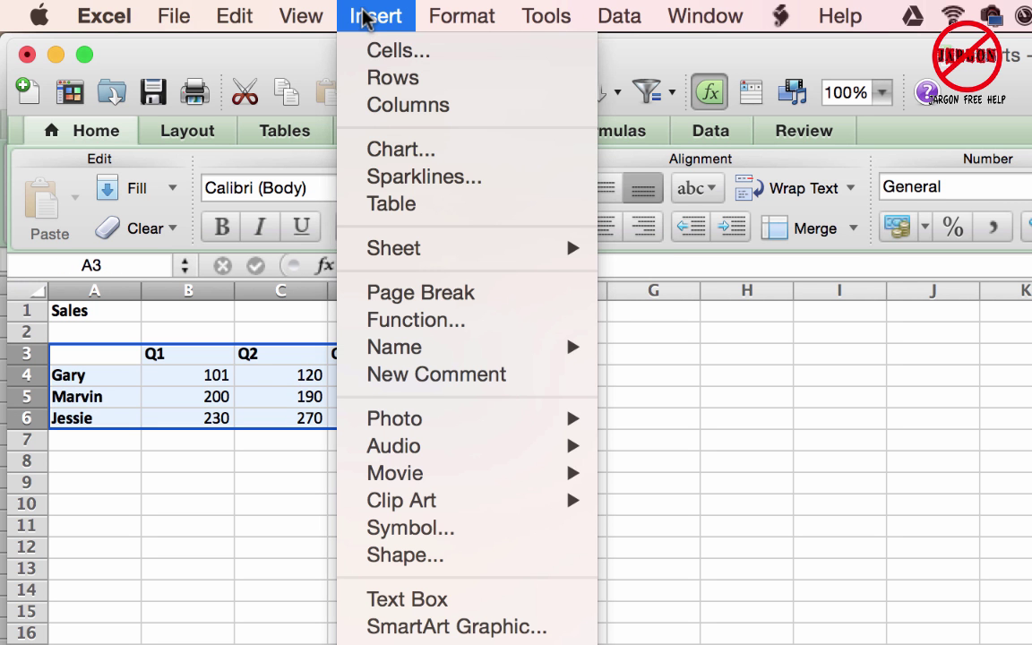
left_click(370, 151)
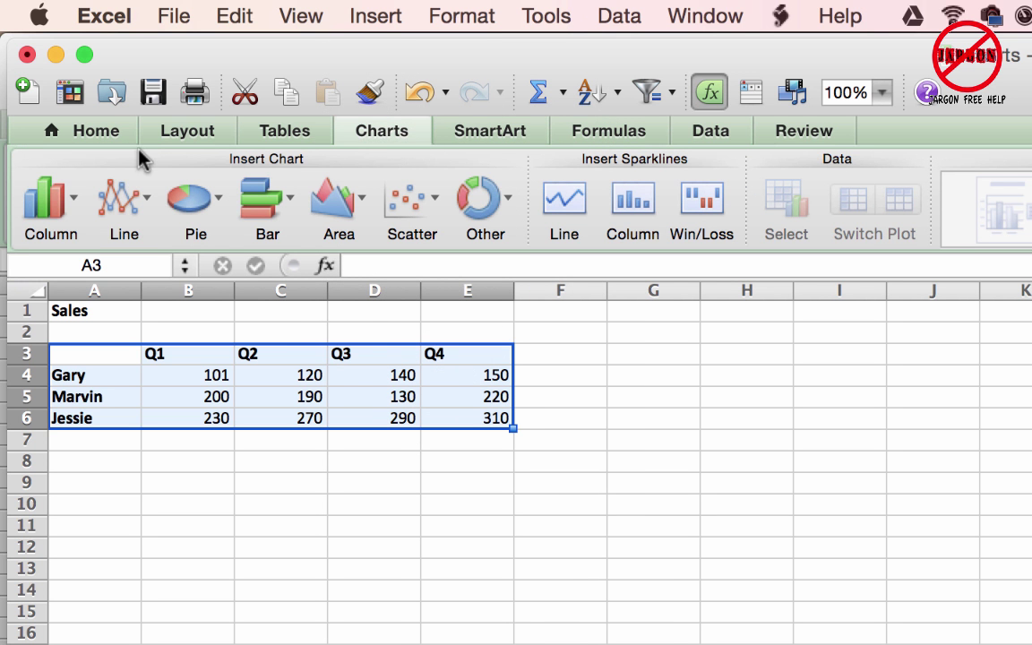
left_click(104, 132)
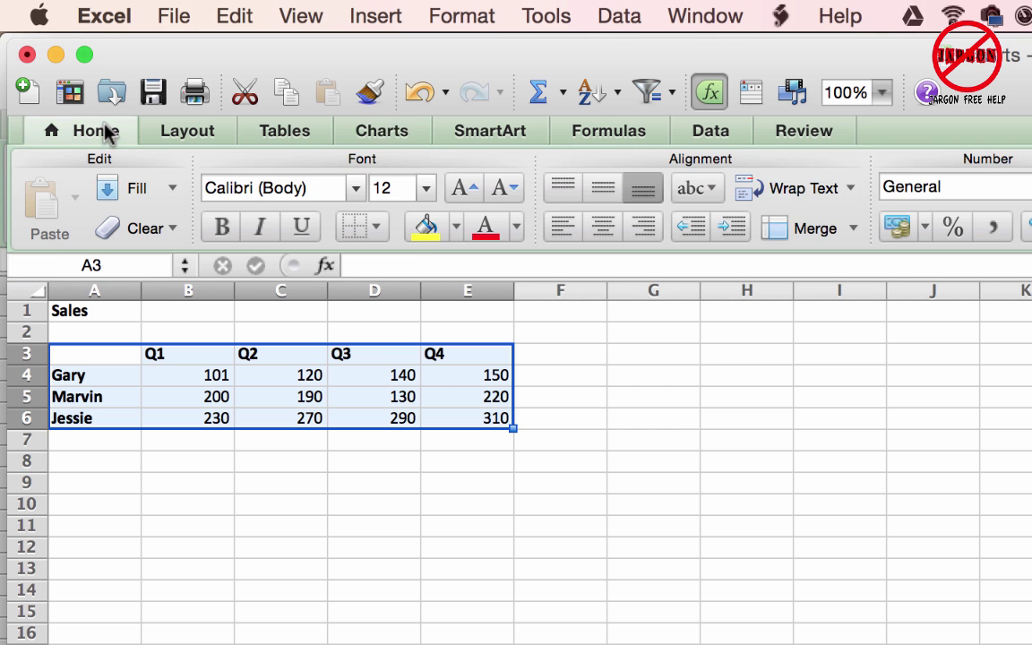
left_click(379, 141)
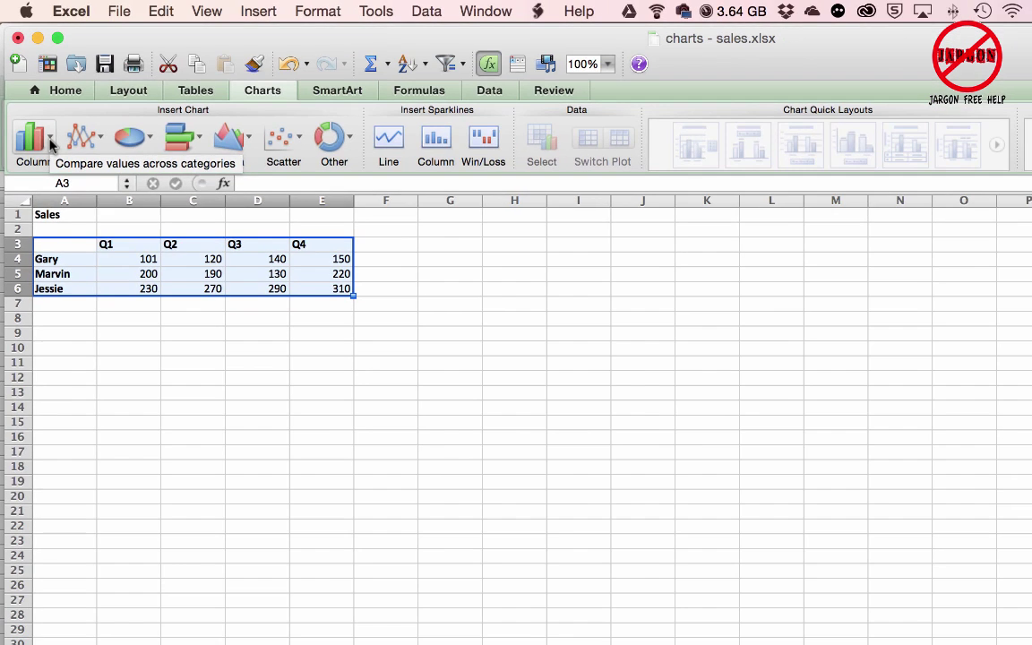
Review the available column, line, pie, bar, scatter and other chart types without inserting one
left_click(73, 197)
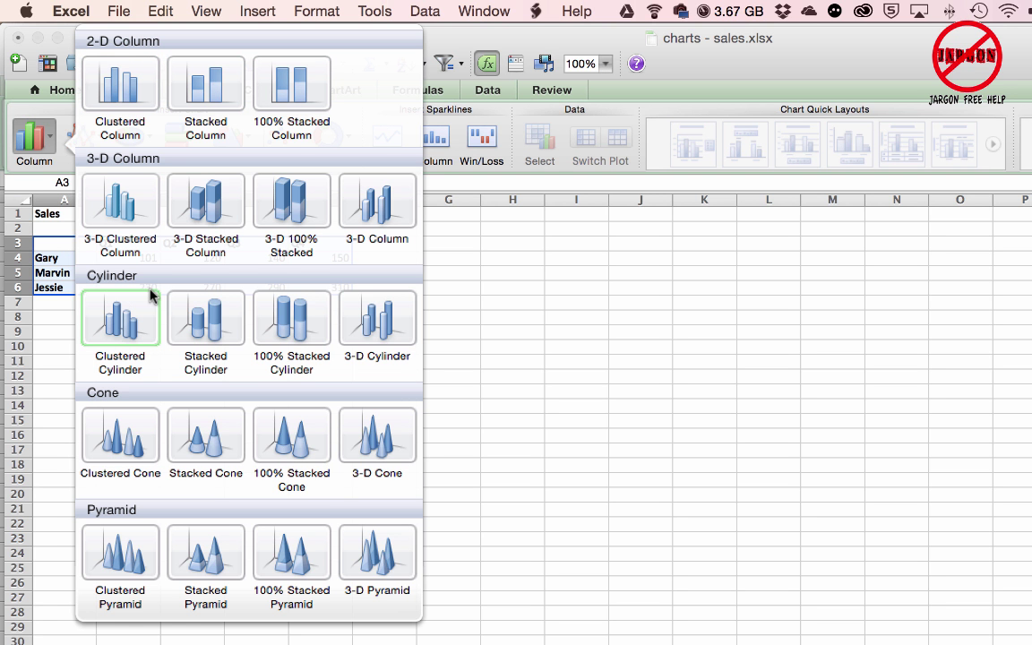
left_click(45, 127)
left_click(92, 144)
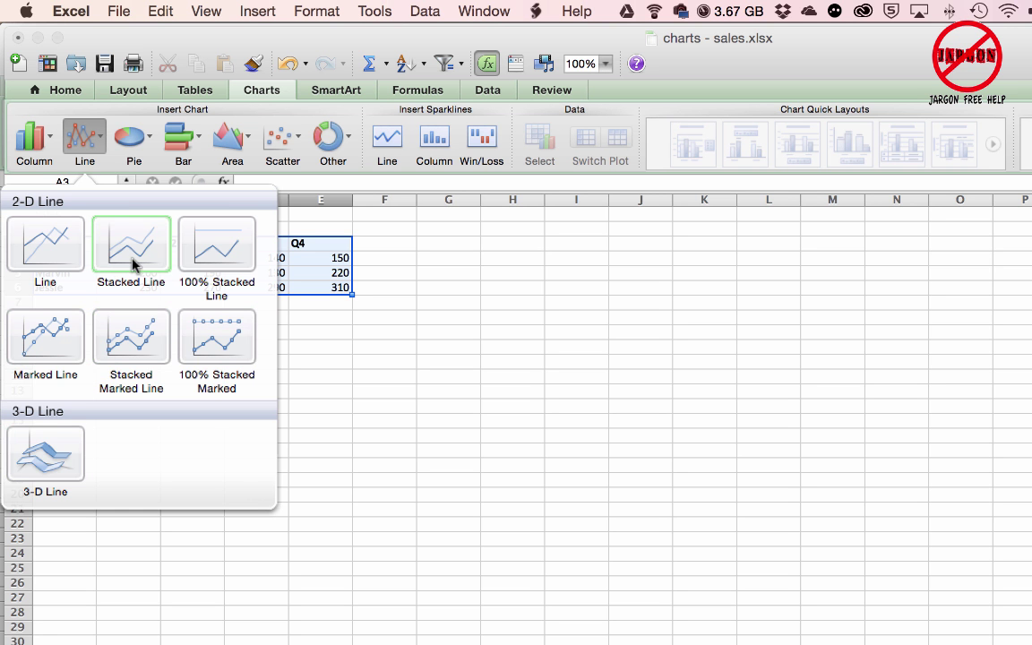
left_click(151, 139)
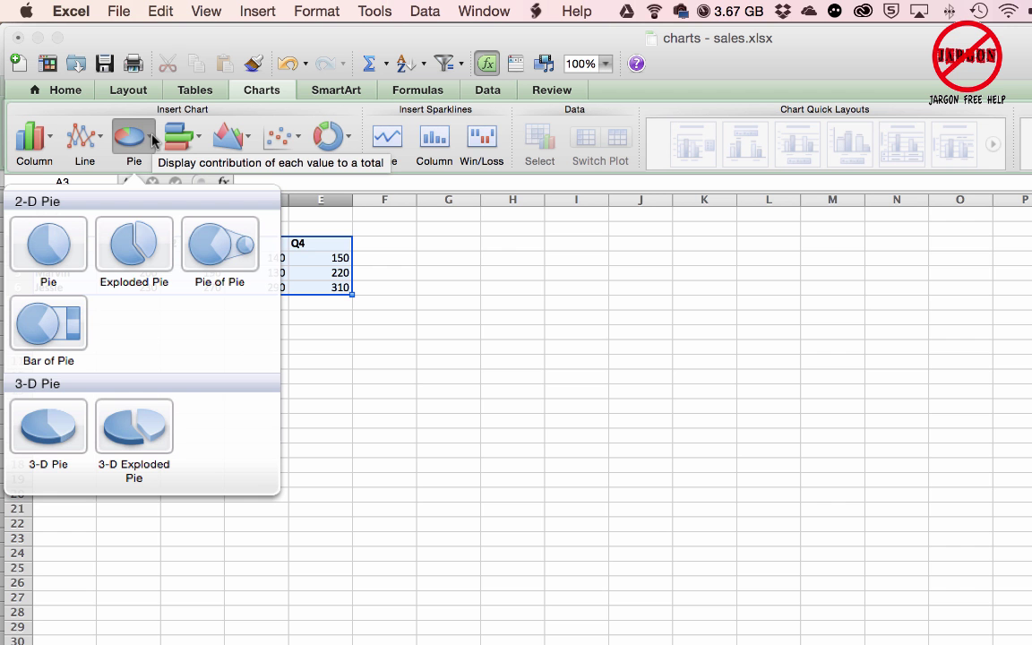
left_click(151, 139)
left_click(152, 140)
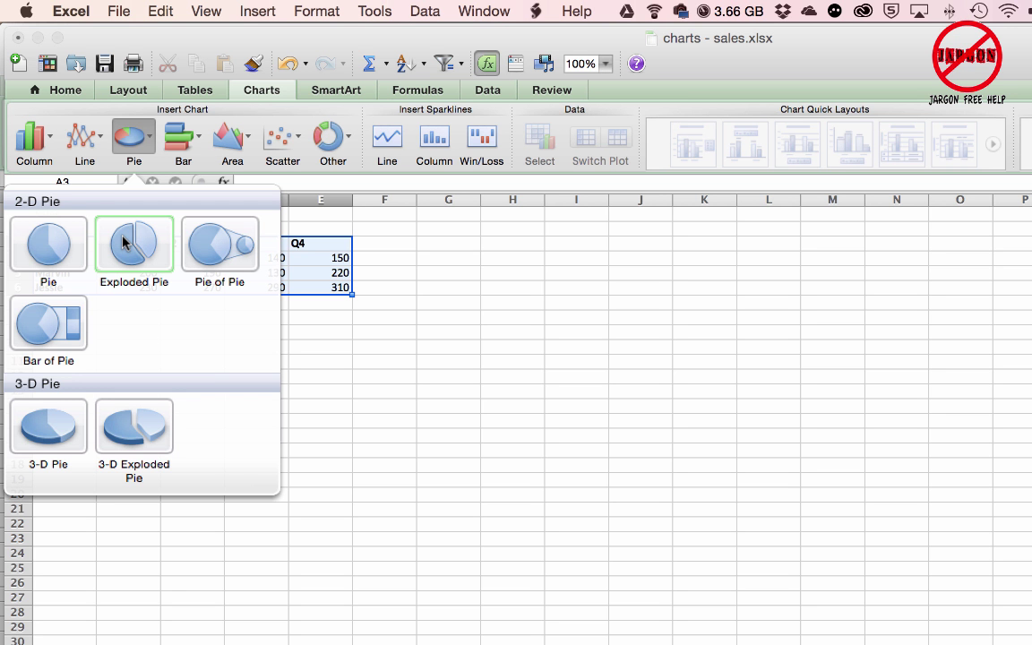
left_click(189, 152)
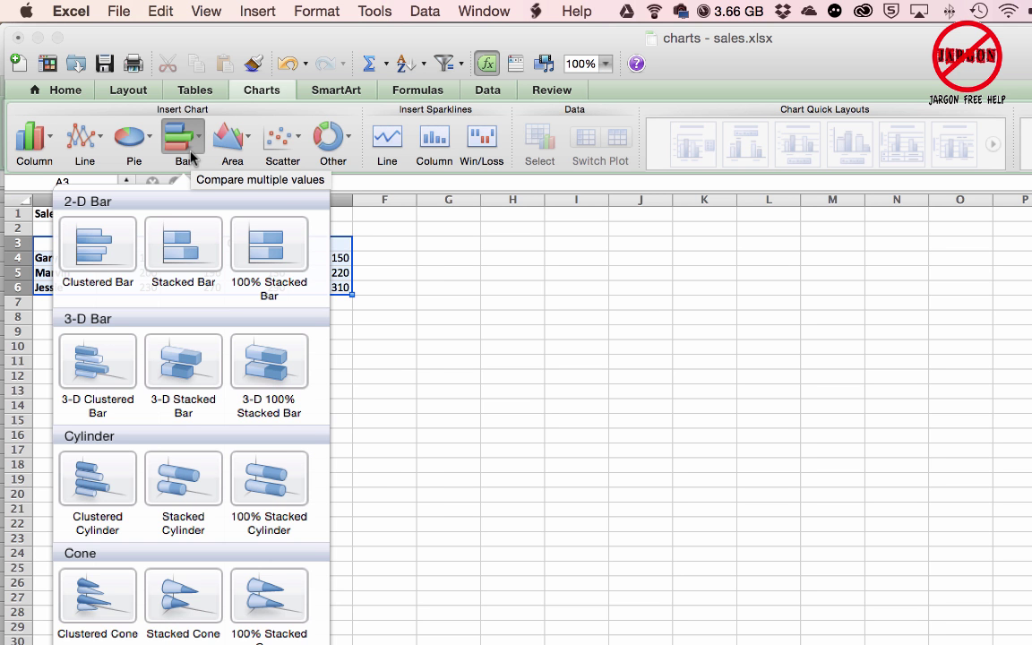
left_click(47, 146)
left_click(44, 147)
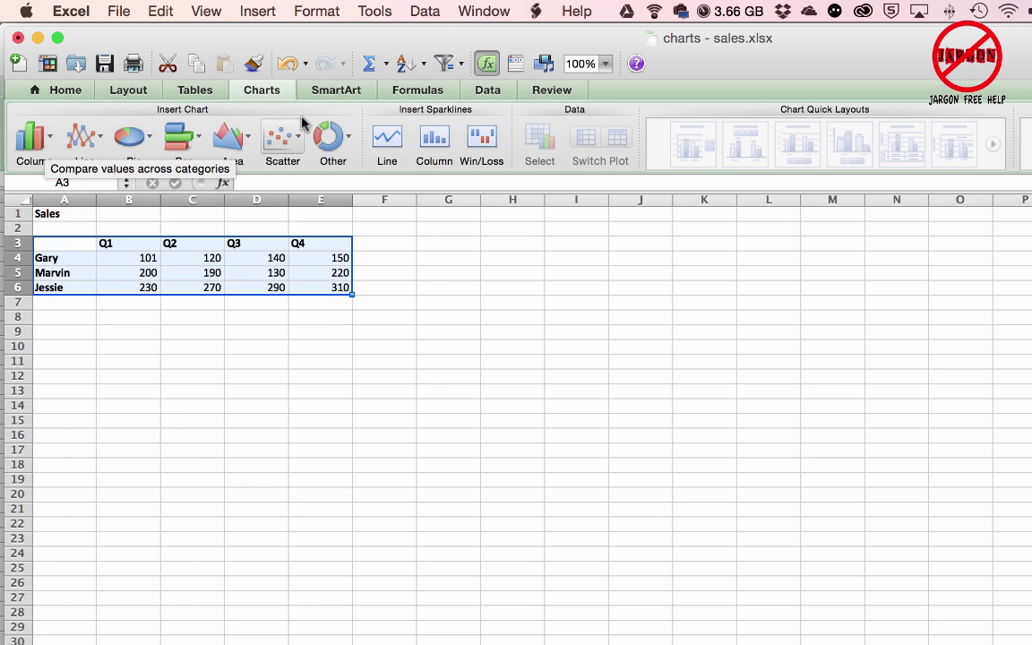
left_click(287, 142)
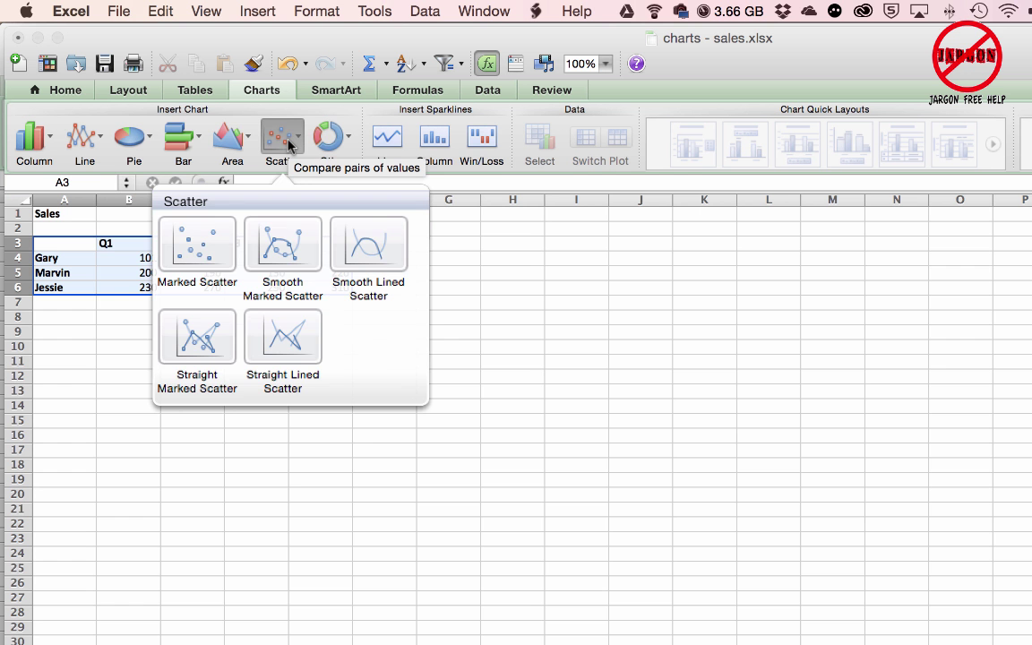
left_click(236, 143)
left_click(330, 139)
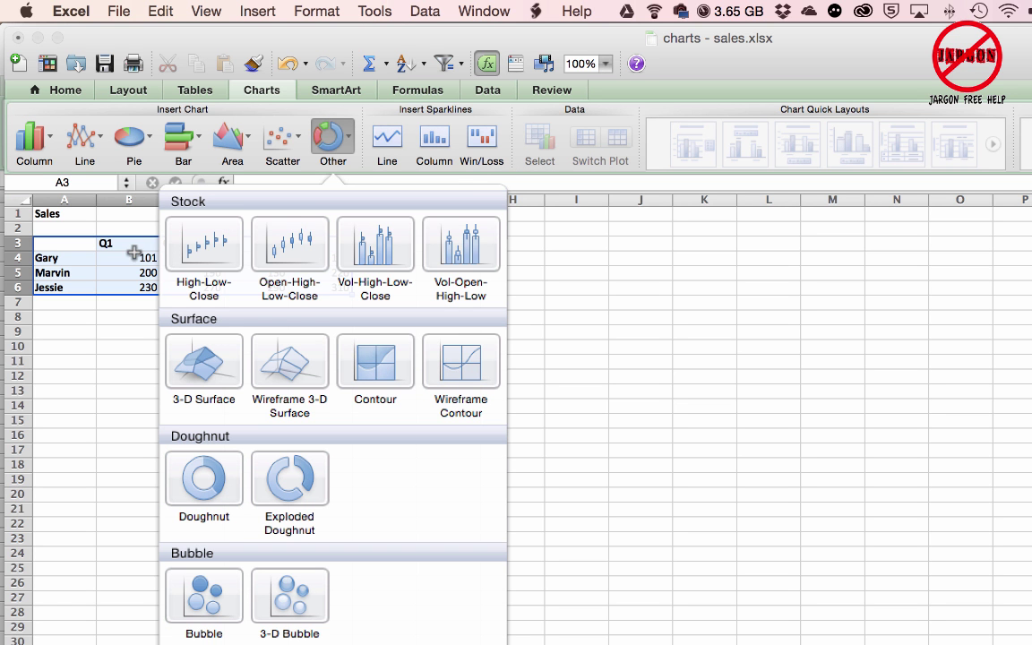
Insert a 3-D Clustered Column chart of the selected data and place it just below the table, starting around row 9
left_click(51, 153)
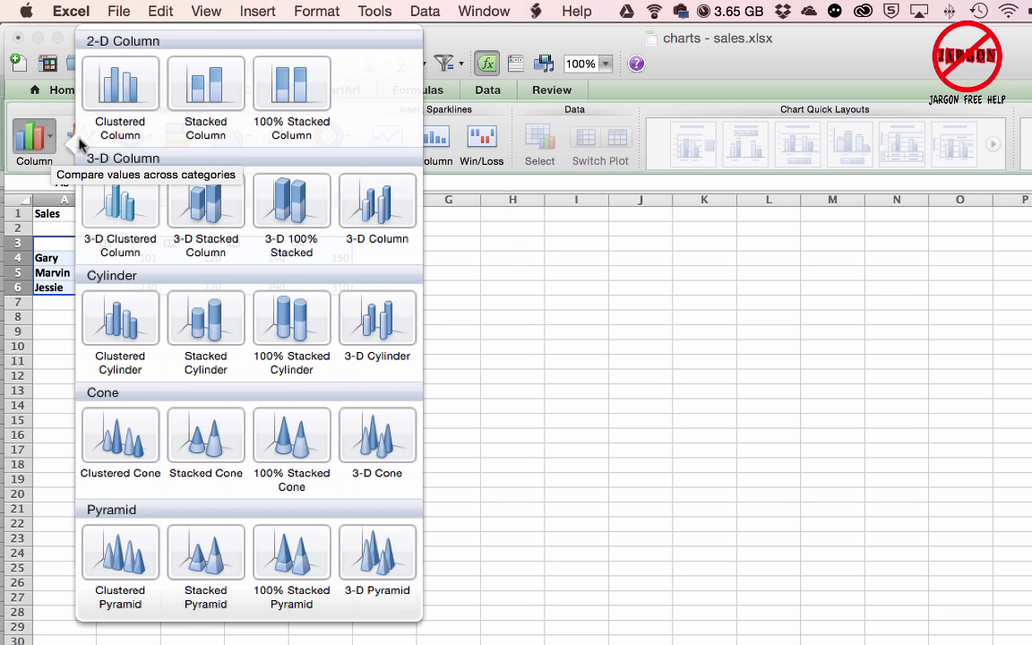
left_click(121, 207)
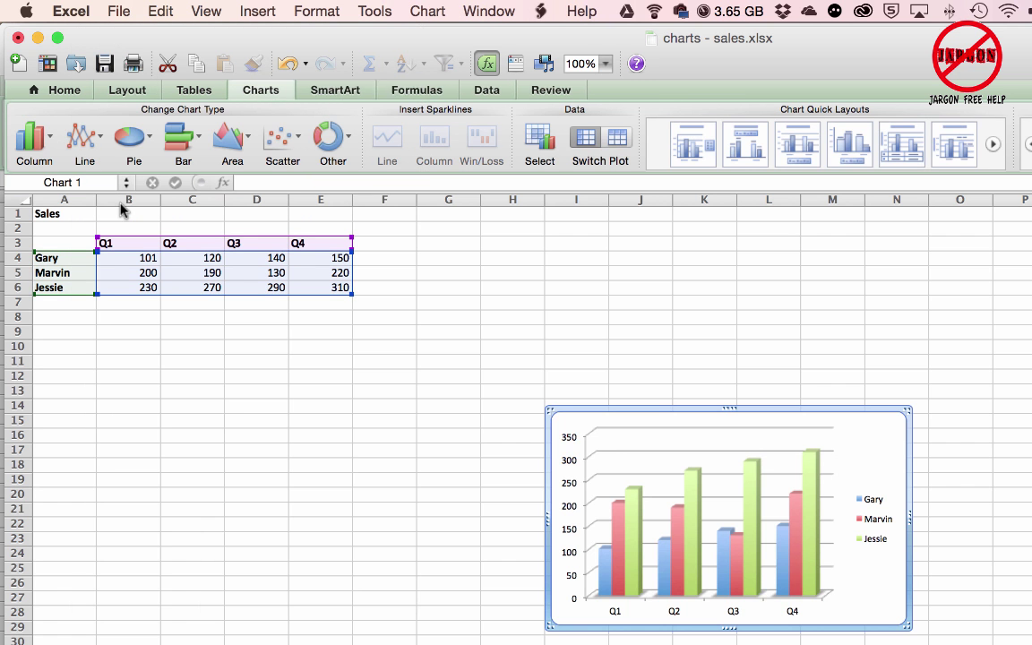
left_click_drag(604, 407, 434, 306)
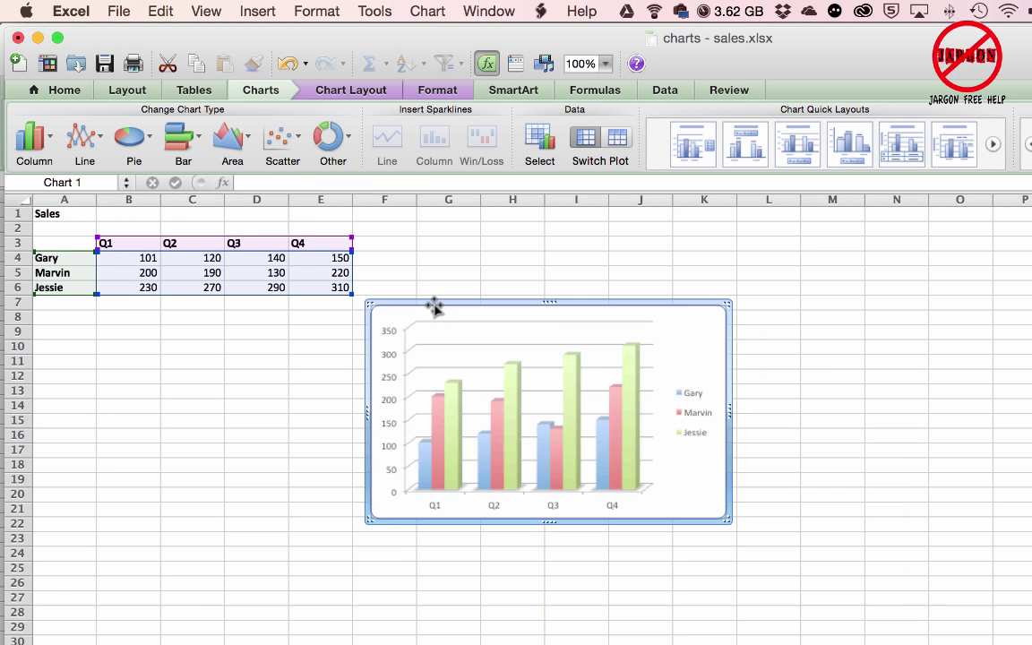
mouse_move(678, 470)
left_mouse_down()
mouse_move(721, 476)
mouse_move(639, 506)
left_mouse_up()
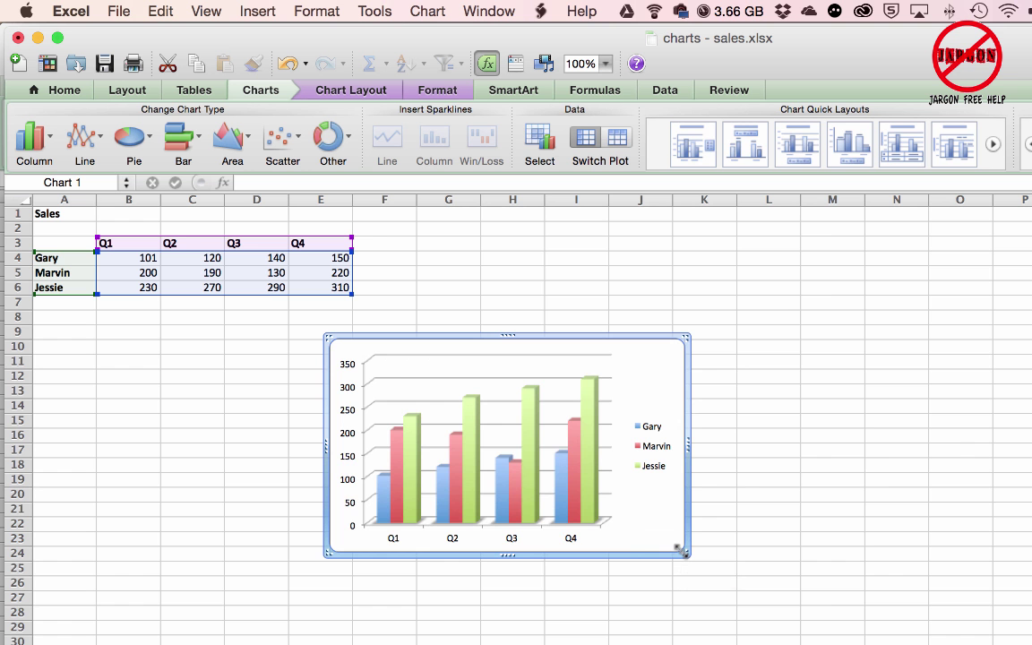
Enlarge the chart in width and height so that it extends to about column N and row 37
left_click_drag(677, 548, 934, 643)
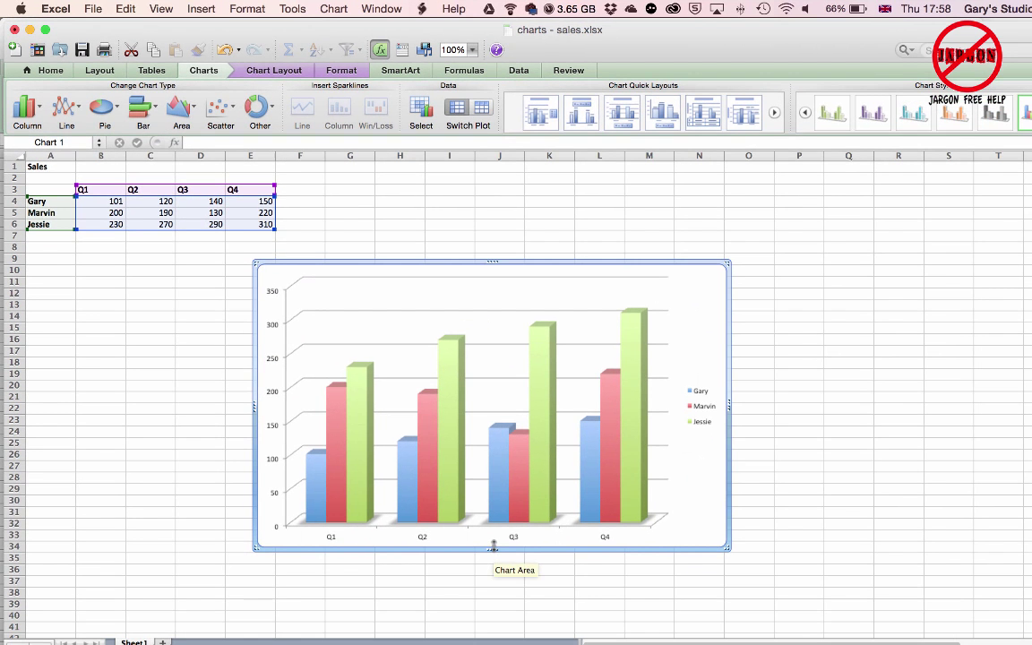
left_click_drag(493, 548, 491, 586)
mouse_move(625, 380)
left_click(584, 391)
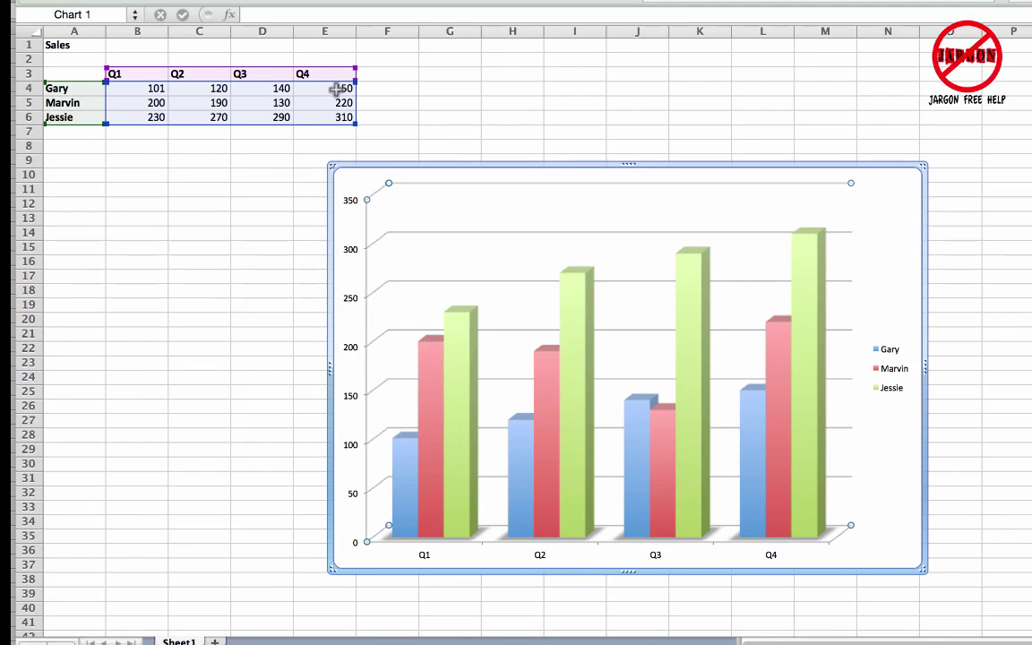
Change the first salesperson's Q4 figure in cell E4 to 200 to update the chart
left_click(260, 200)
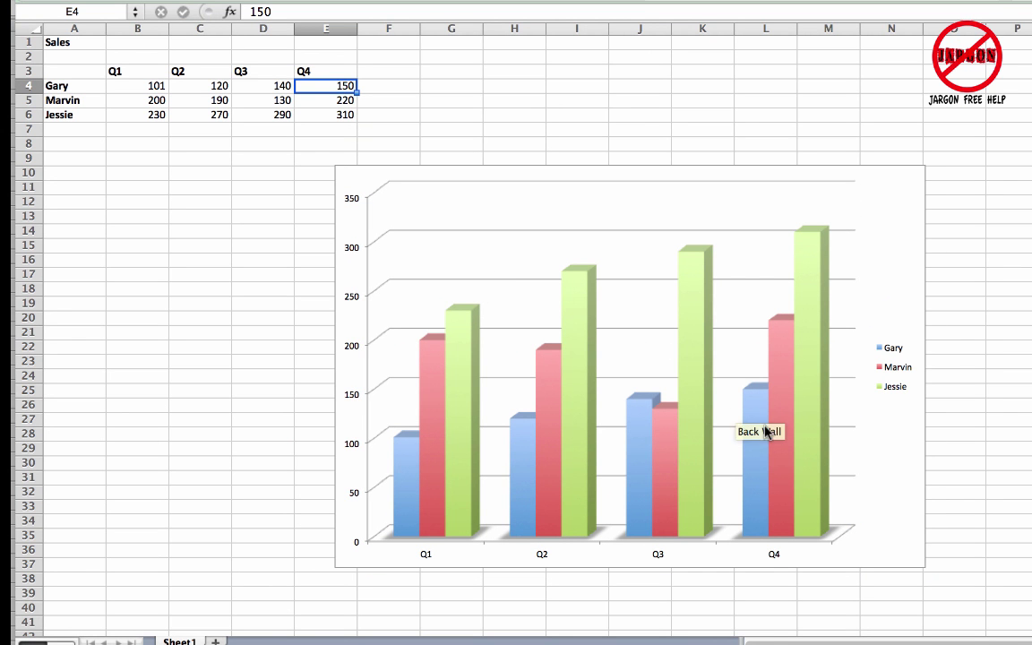
mouse_move(753, 441)
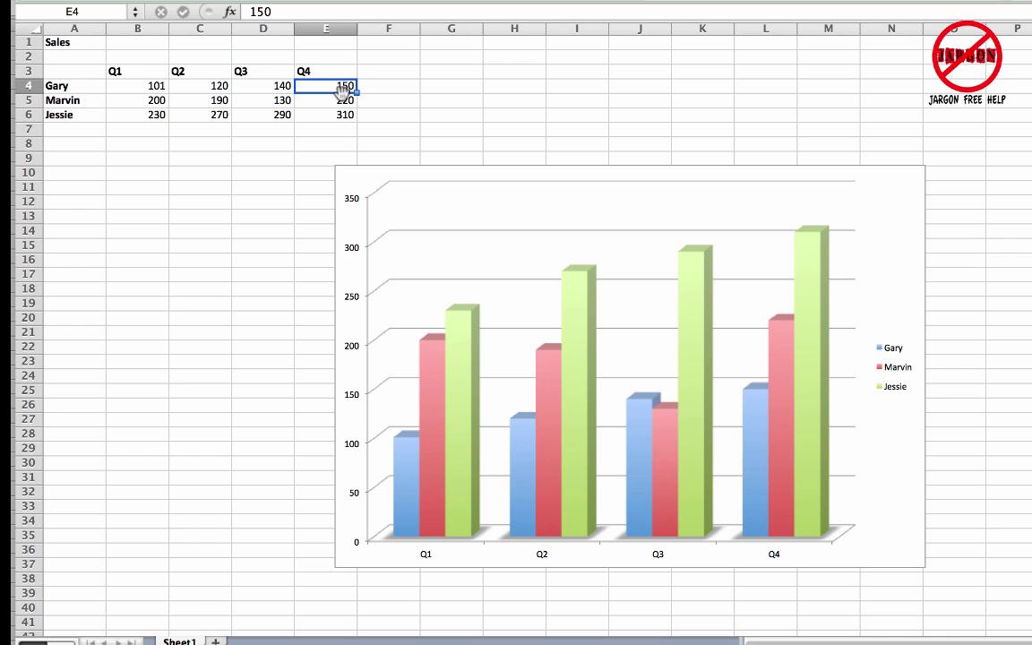
type("200")
key("Return")
mouse_move(763, 403)
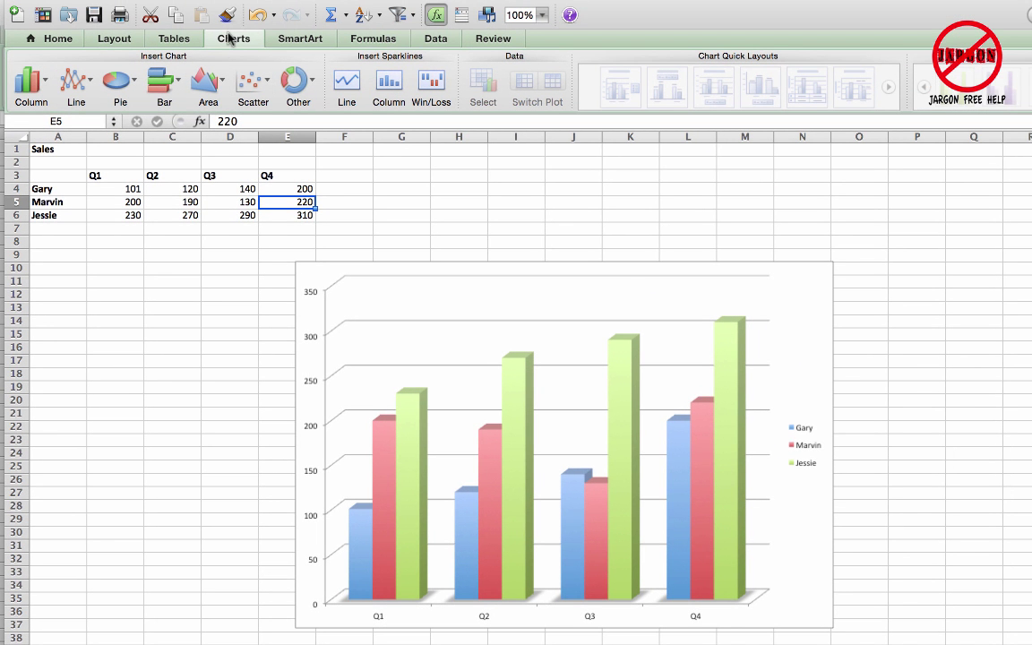
left_click(807, 334)
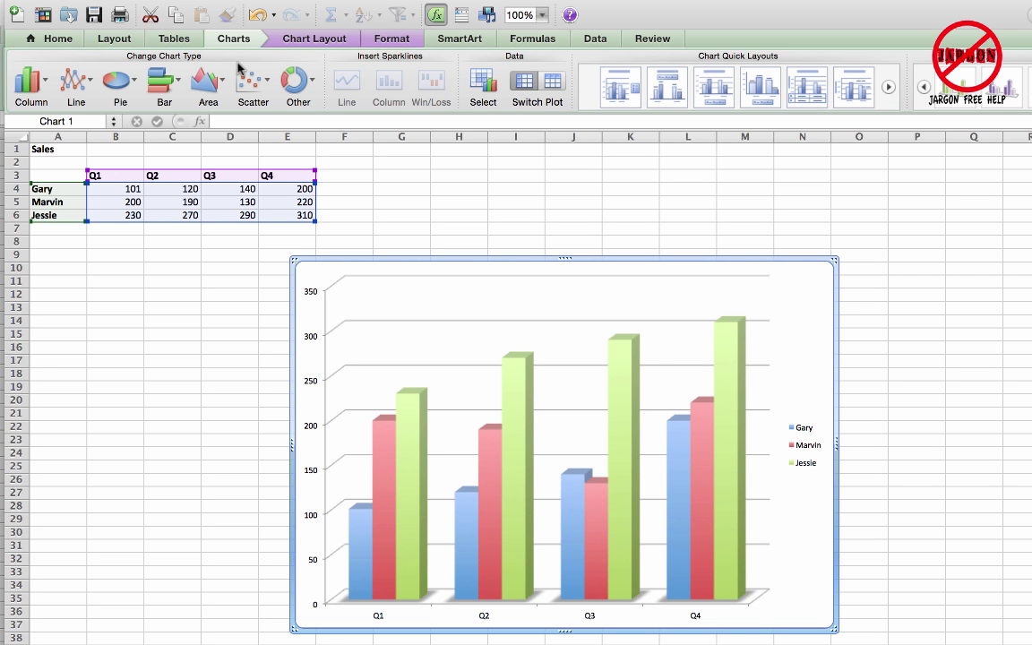
left_click(195, 292)
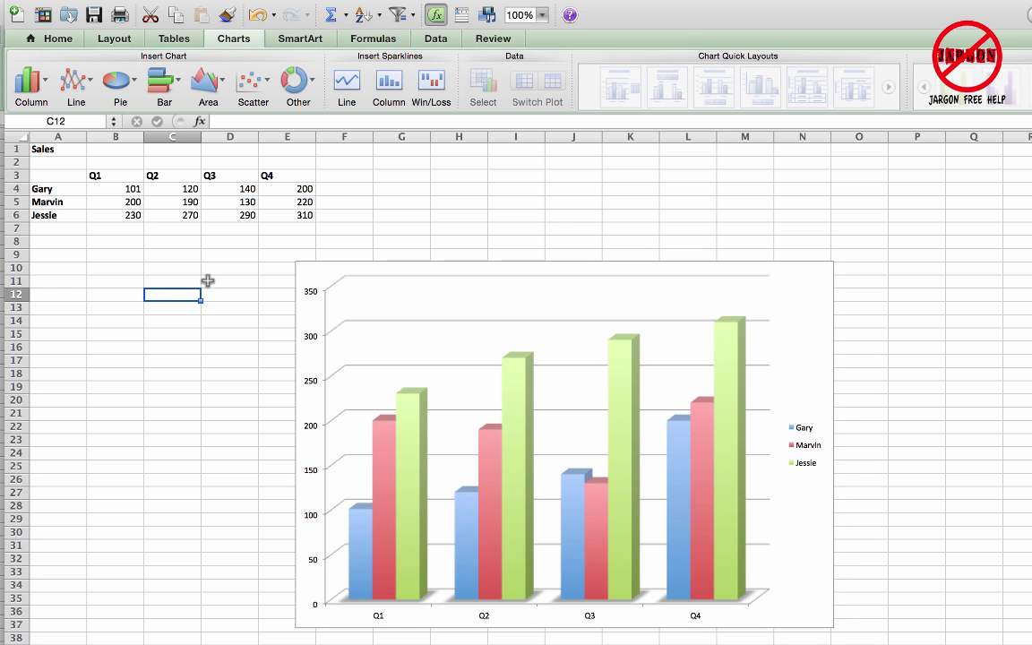
Change the 3-D column chart to a plain 2-D Line chart
left_click(310, 272)
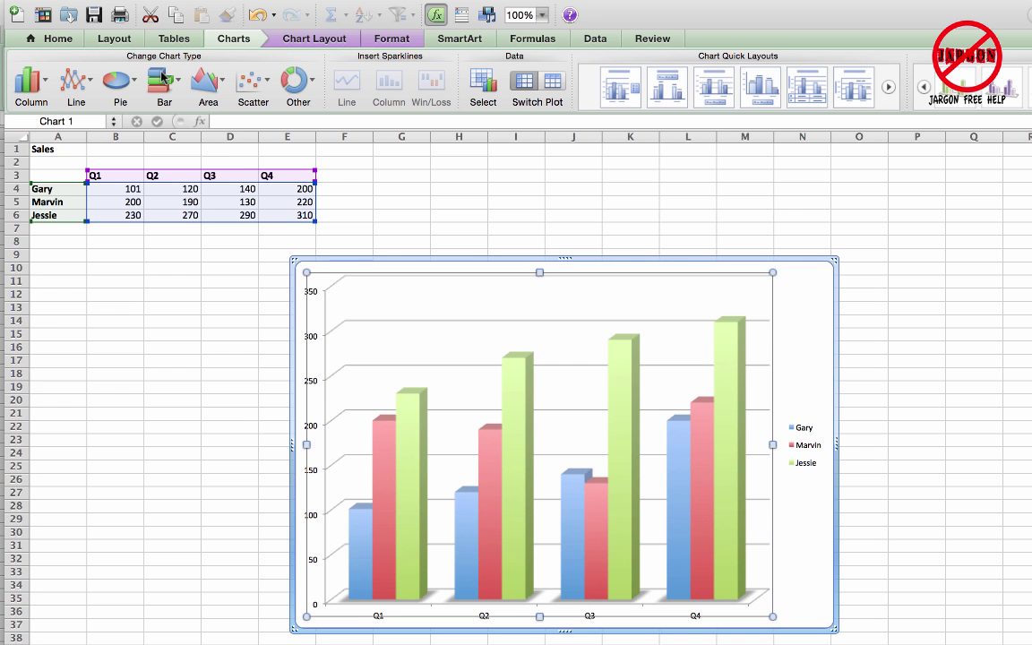
left_click(89, 82)
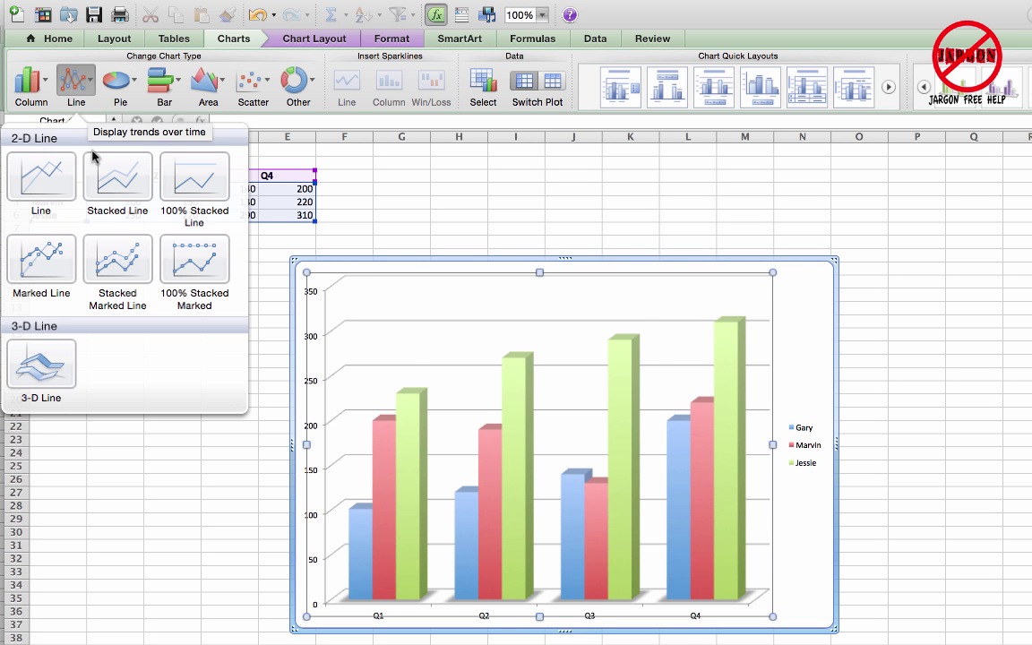
left_click(51, 179)
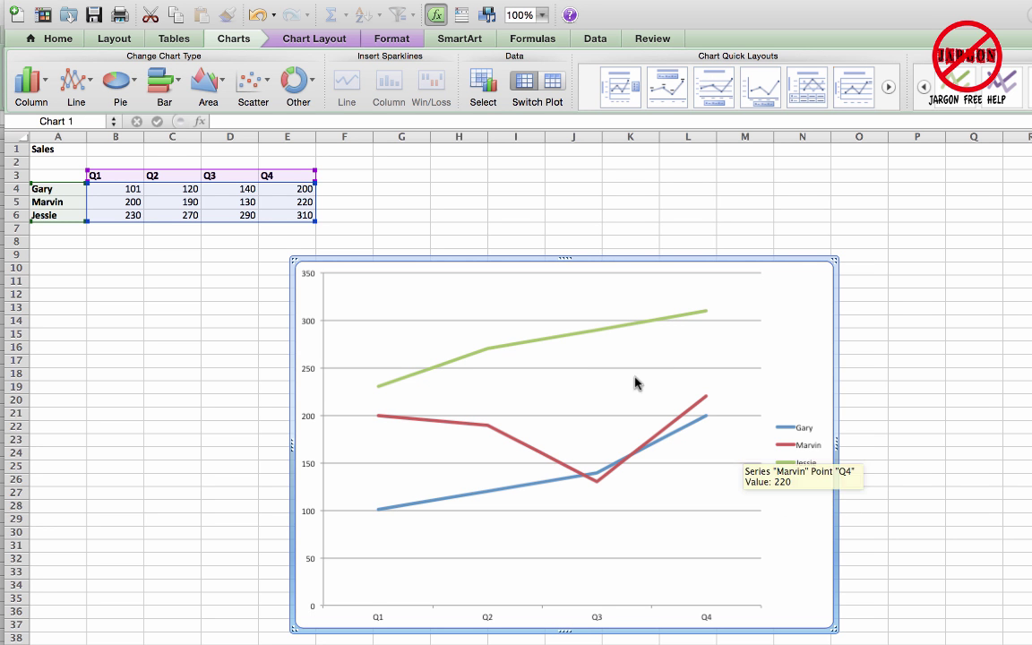
Change the chart type to 2-D Clustered Column, and return it to 3-D Clustered Column
left_click(41, 85)
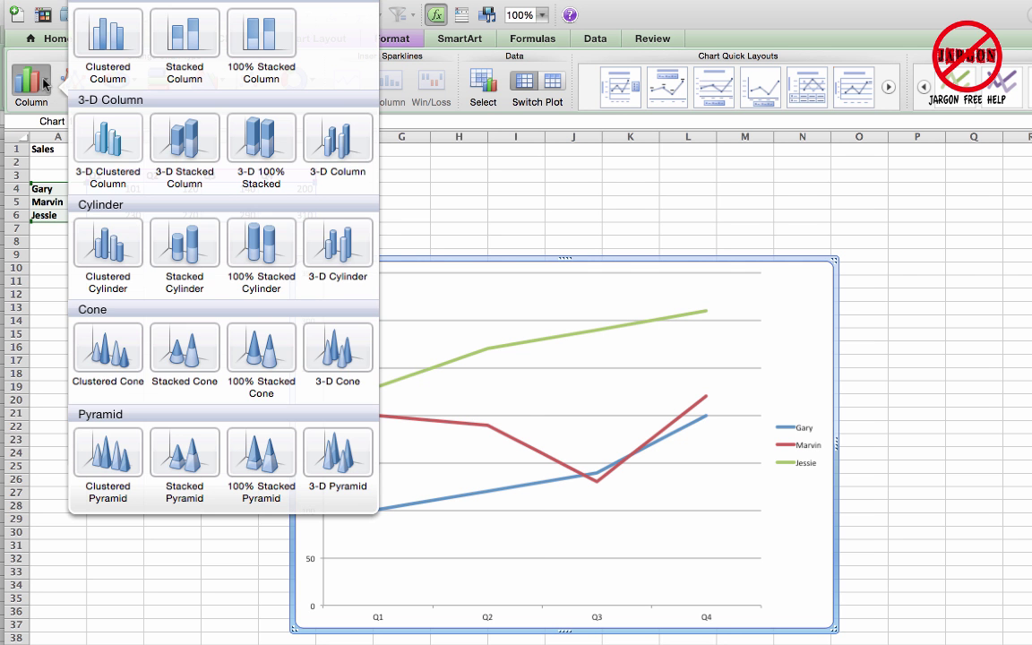
left_click(107, 35)
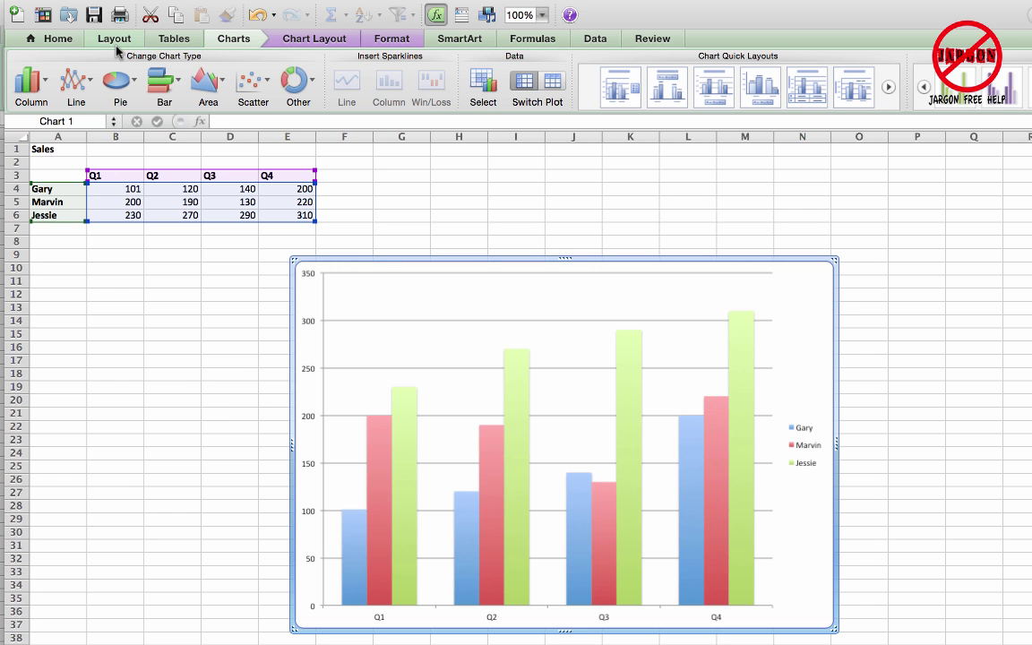
left_click(46, 86)
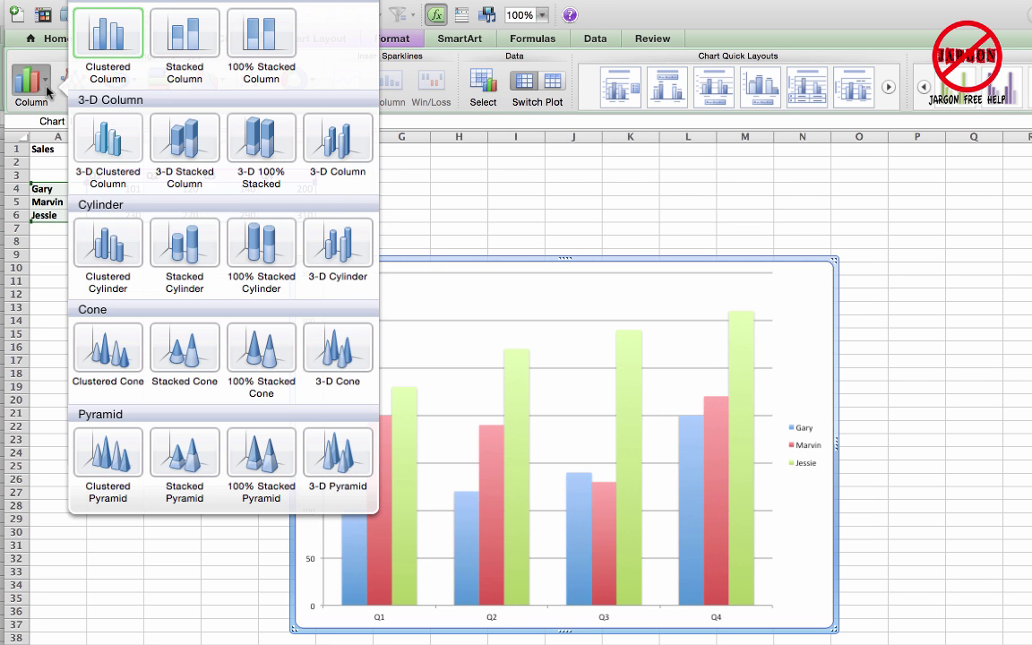
left_click(99, 135)
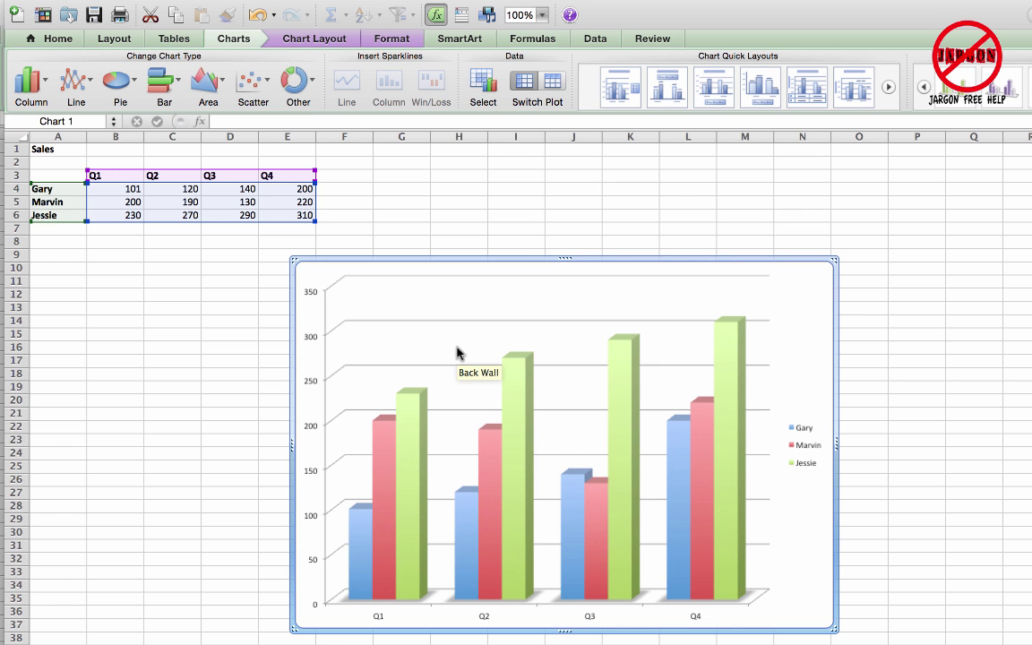
Move the chart to a new sheet named Sales Chart and compare that sheet with Sheet1
right_click(787, 310)
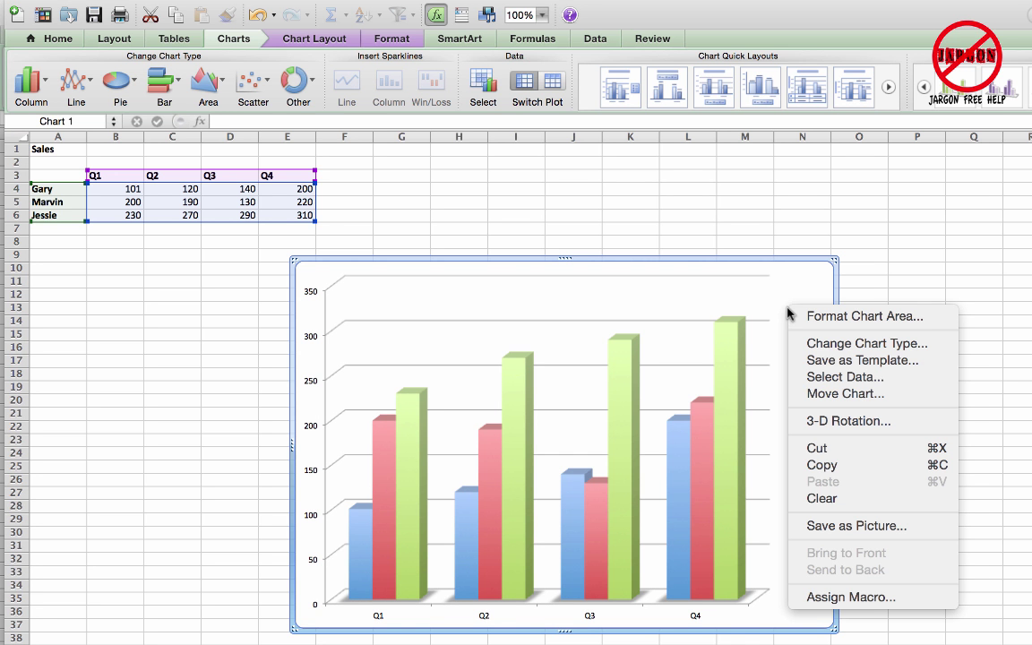
left_click(835, 394)
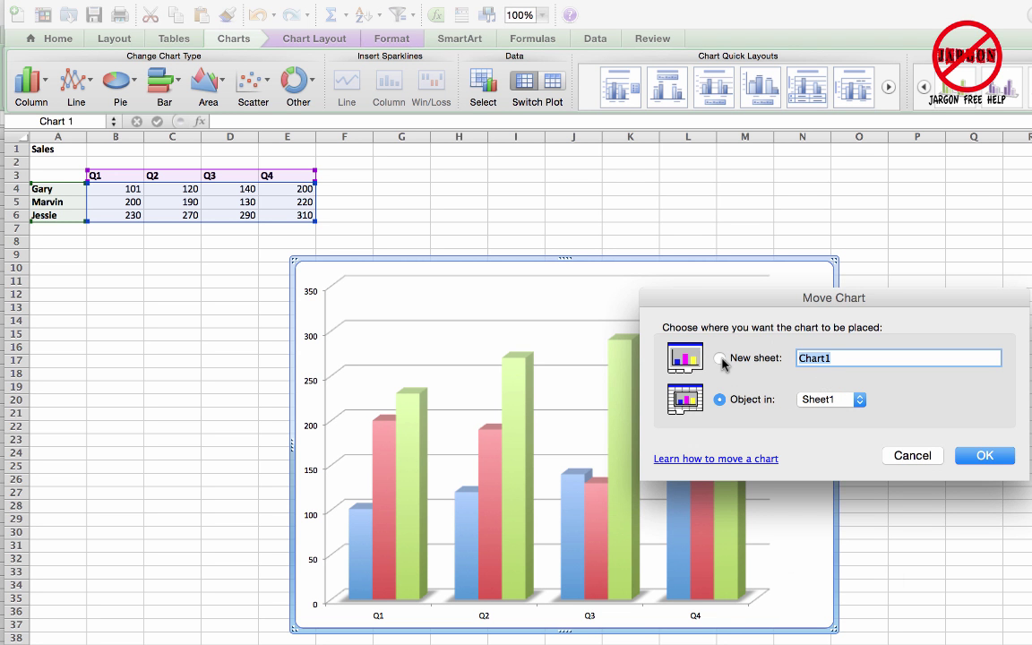
left_click(845, 405)
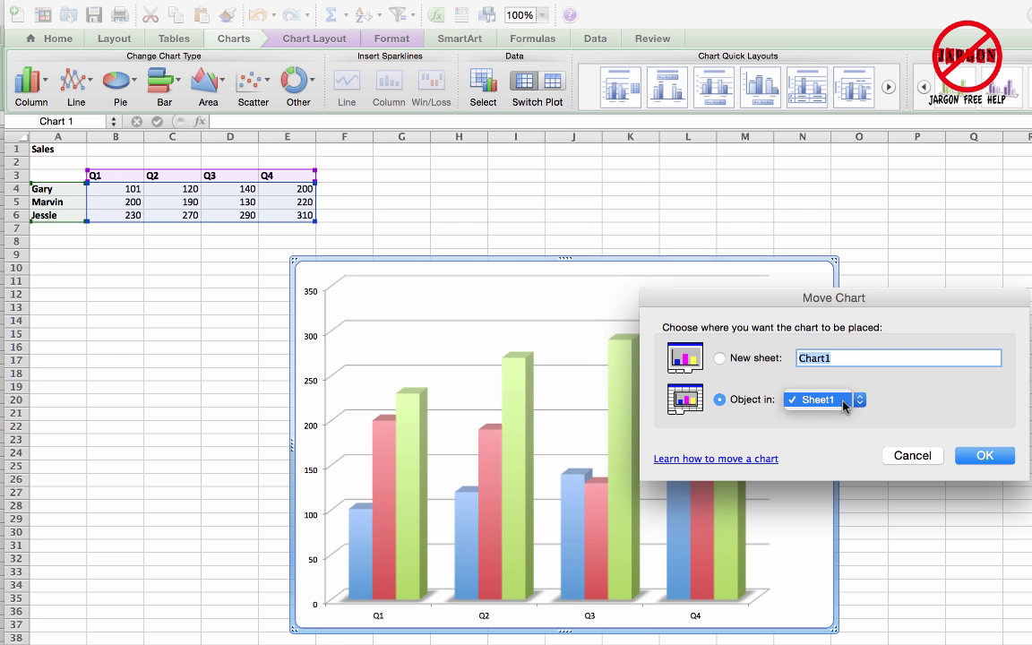
left_click(842, 400)
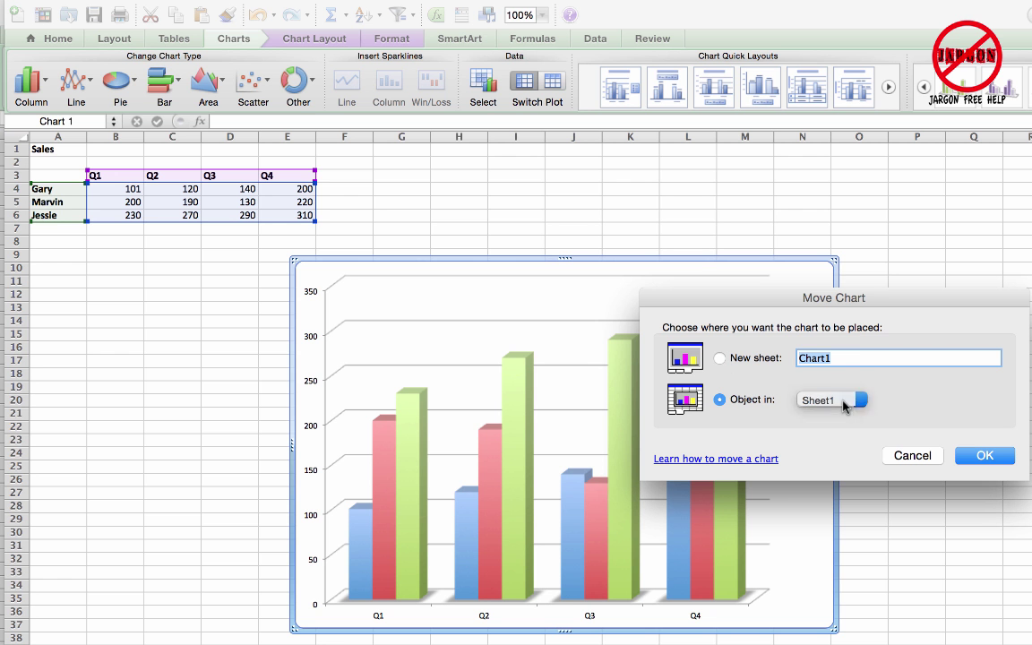
left_click(719, 358)
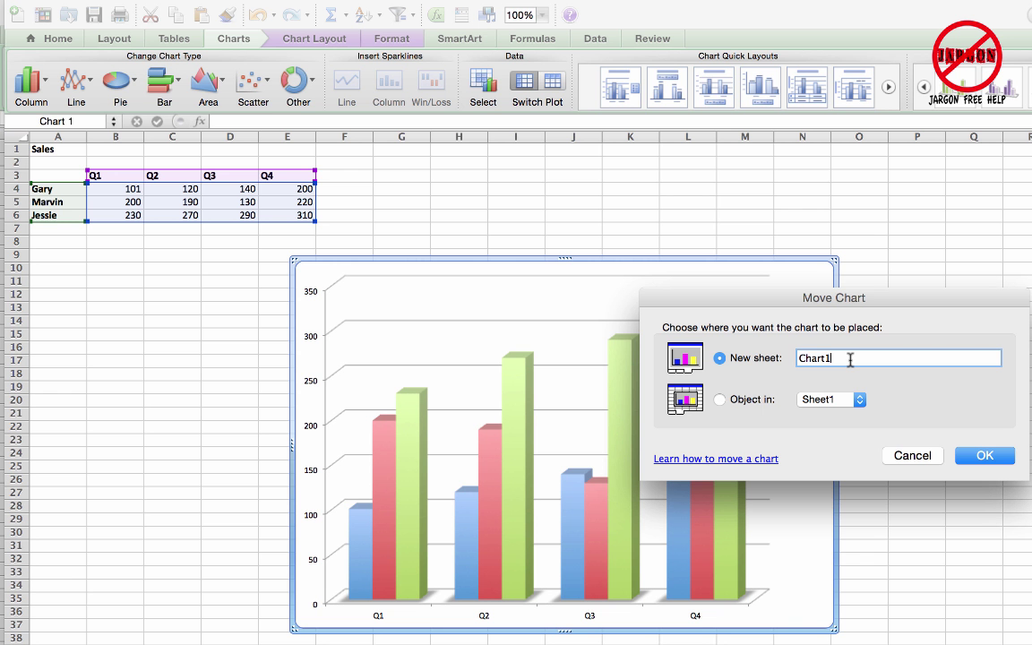
type("Sales Chart")
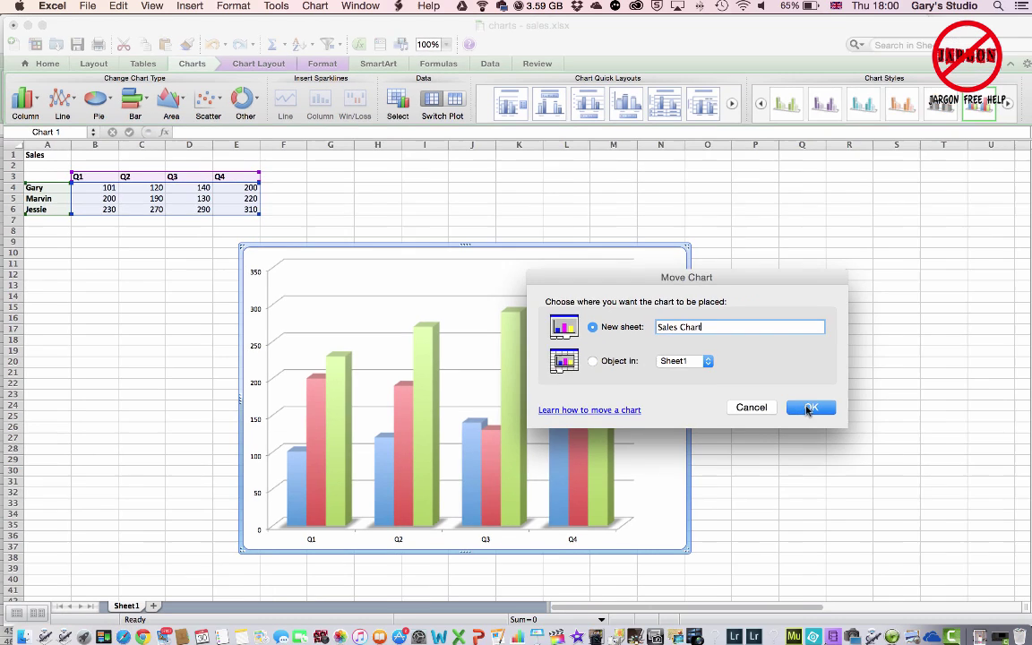
left_click(984, 455)
left_click(799, 411)
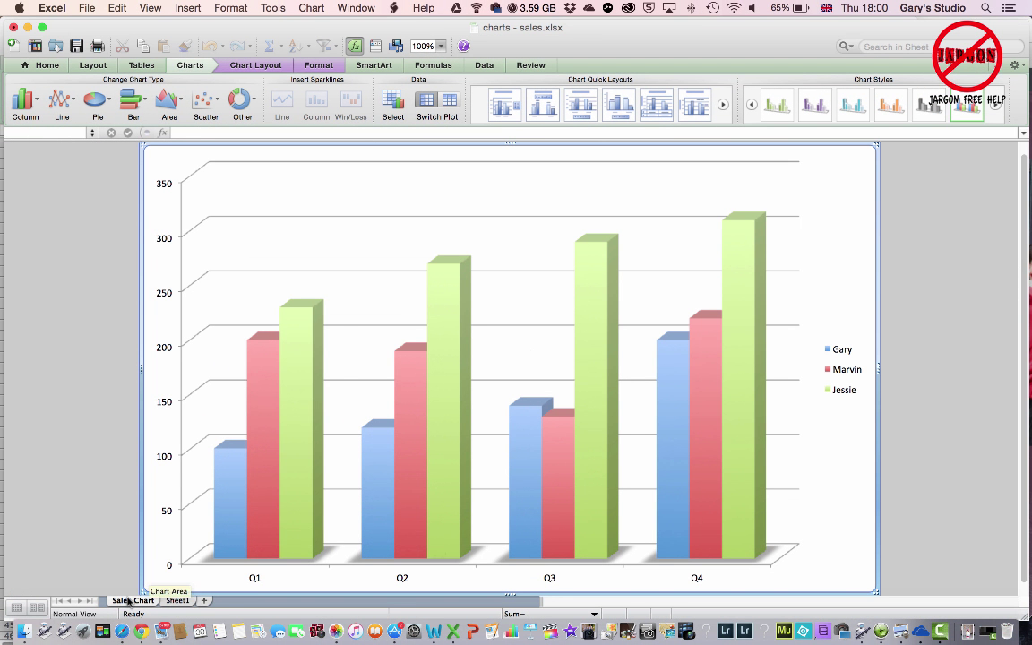
left_click(177, 600)
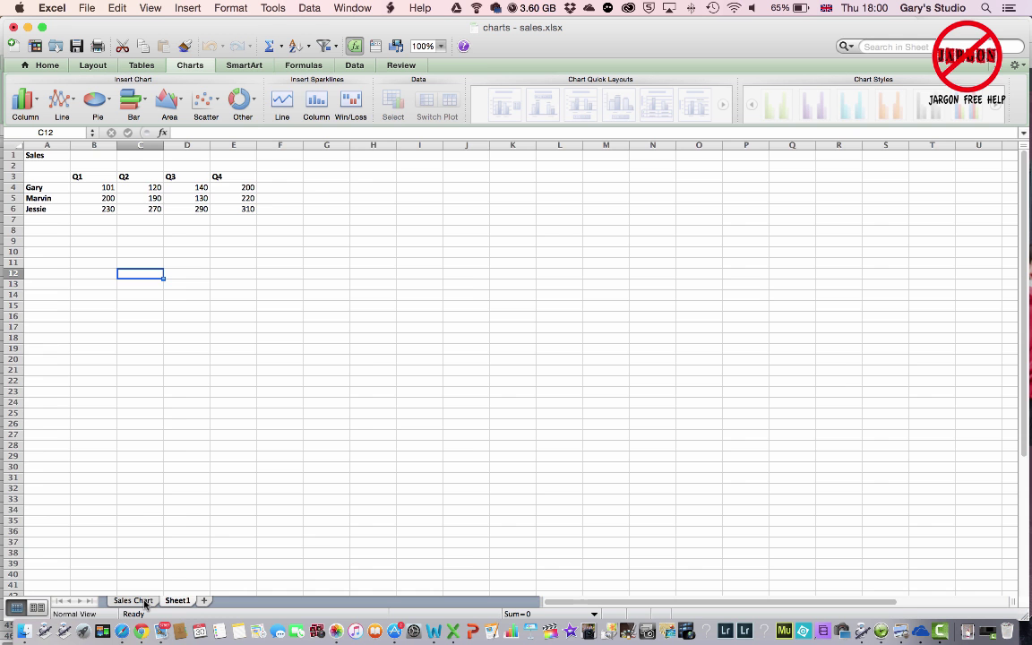
left_click(144, 601)
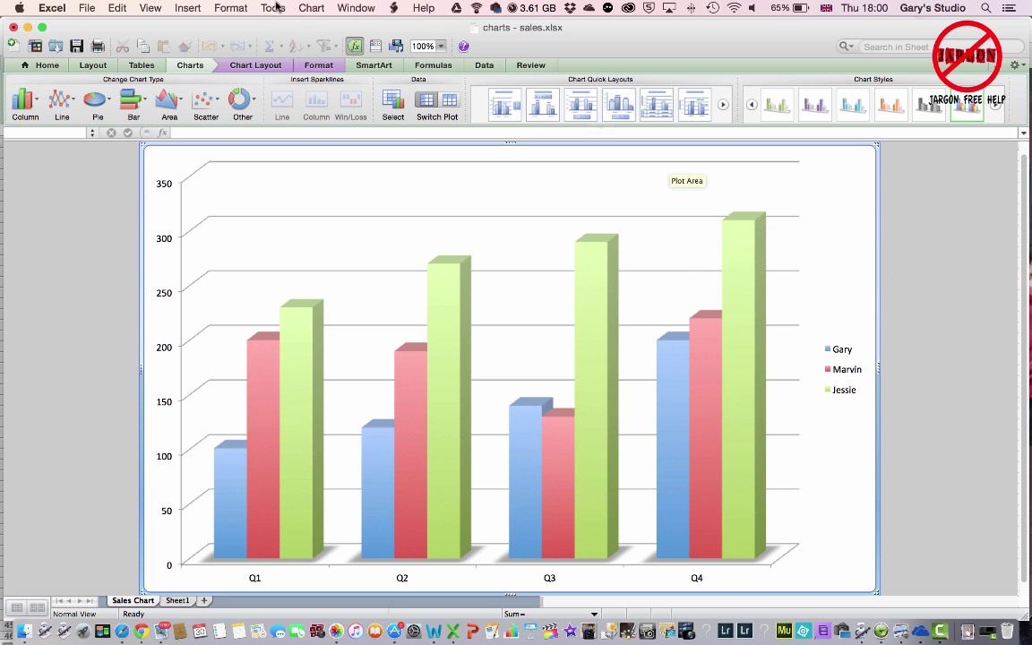
Move the chart back into Sheet1 as an object and enlarge it to span about columns F to Q and rows 7 to 36
left_click(309, 8)
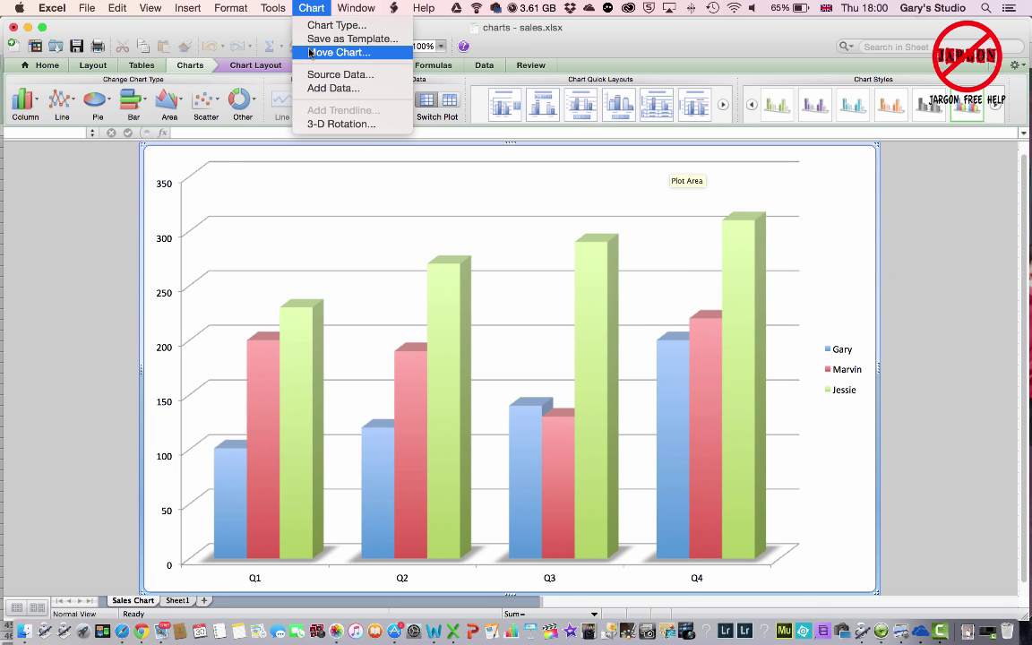
left_click(310, 52)
left_click(423, 334)
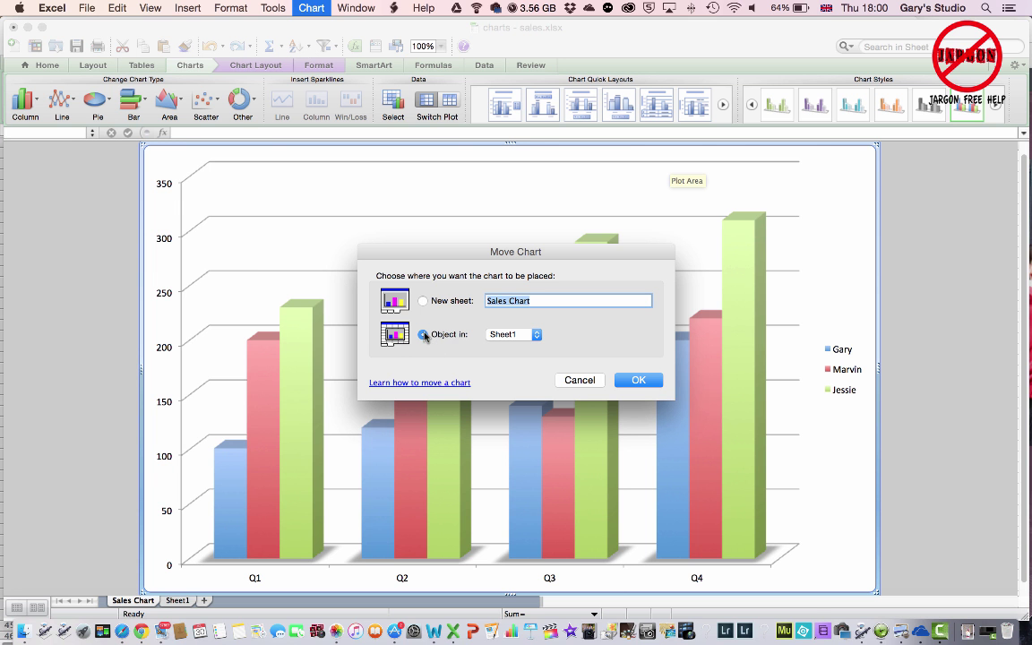
left_click(638, 380)
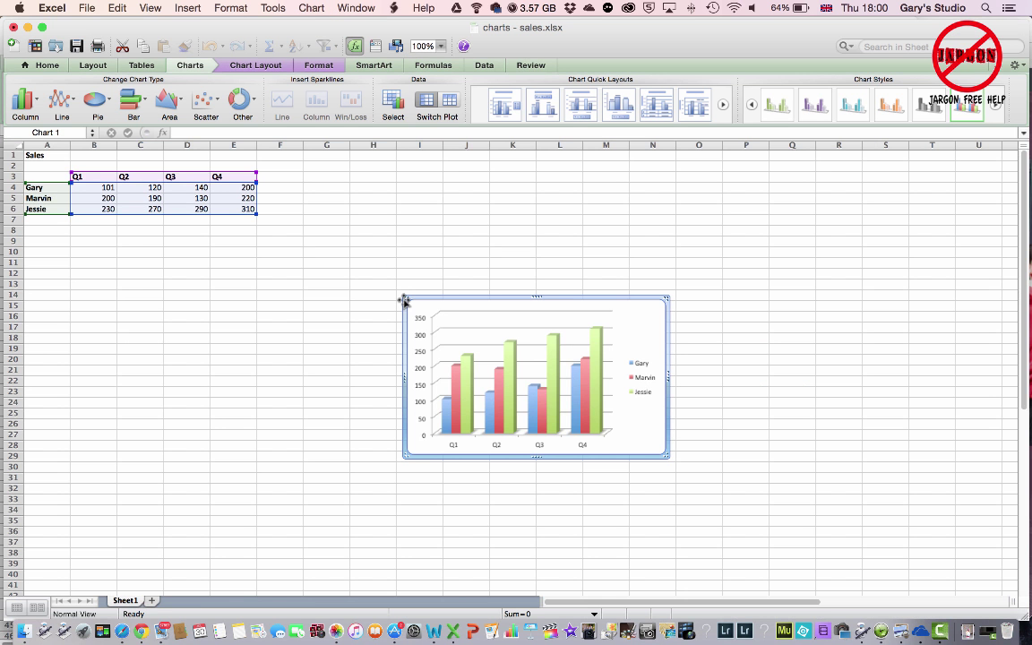
left_click_drag(404, 296, 278, 216)
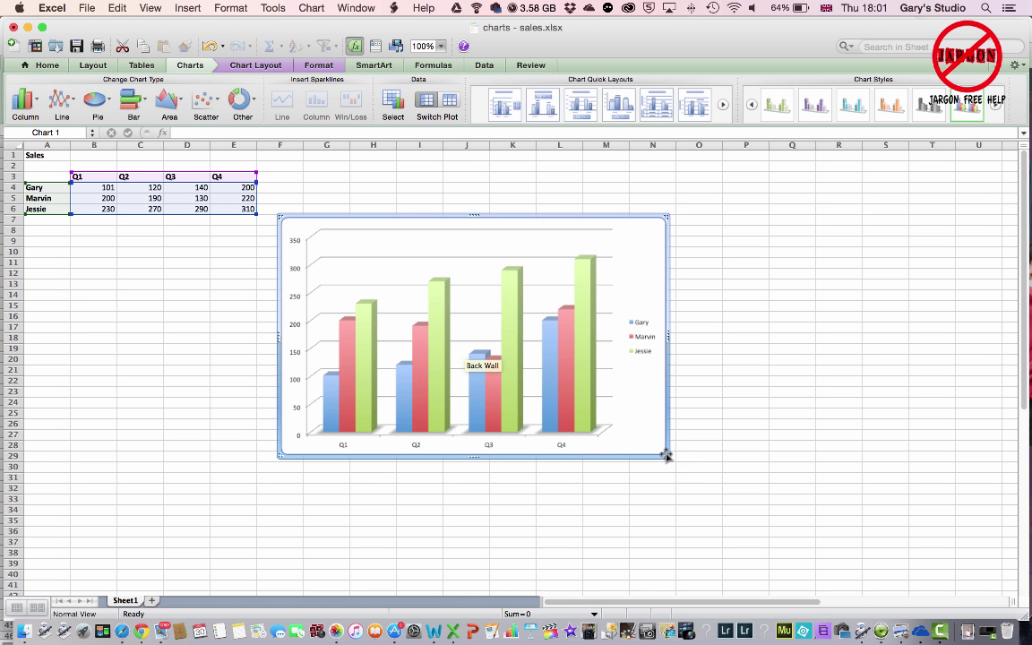
left_click_drag(667, 454, 790, 530)
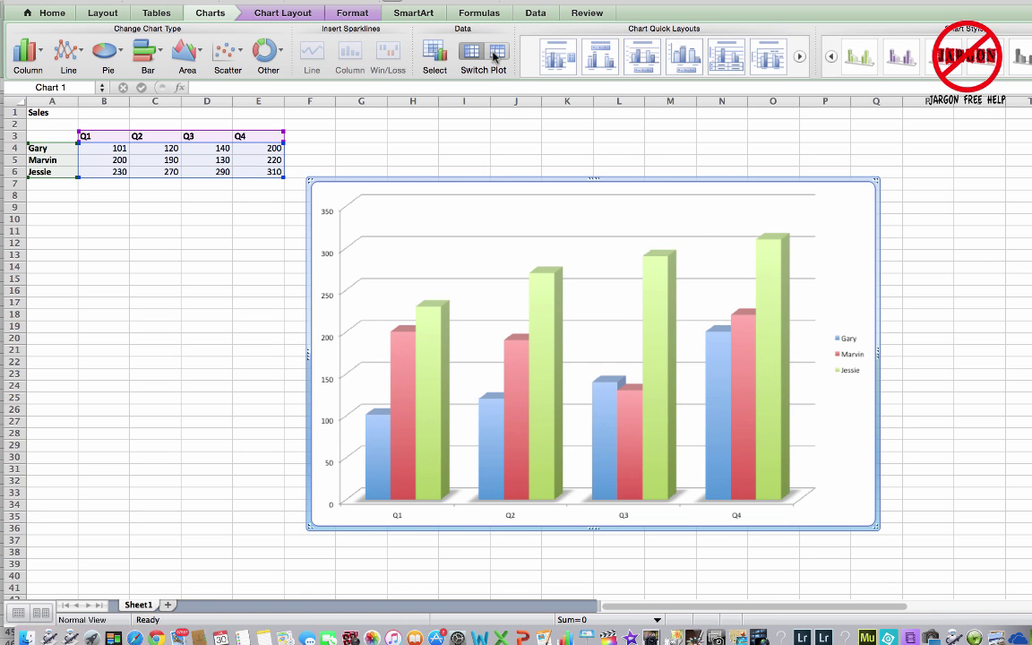
Try the range A3:E5 as the chart's source data and restore A3:E6 before applying
left_click(434, 60)
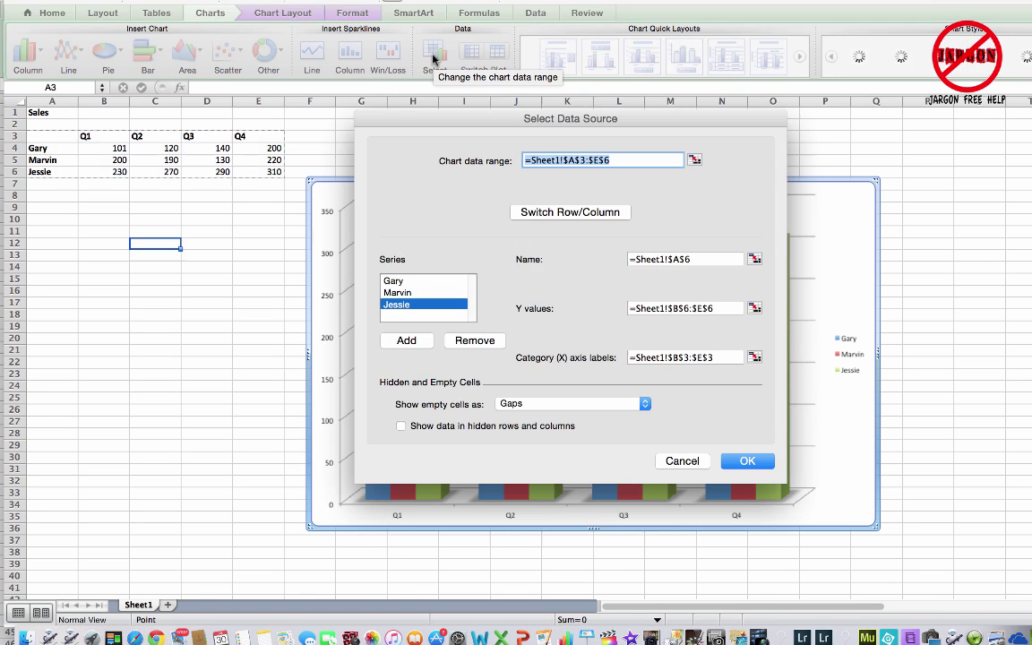
left_click_drag(81, 136, 242, 170)
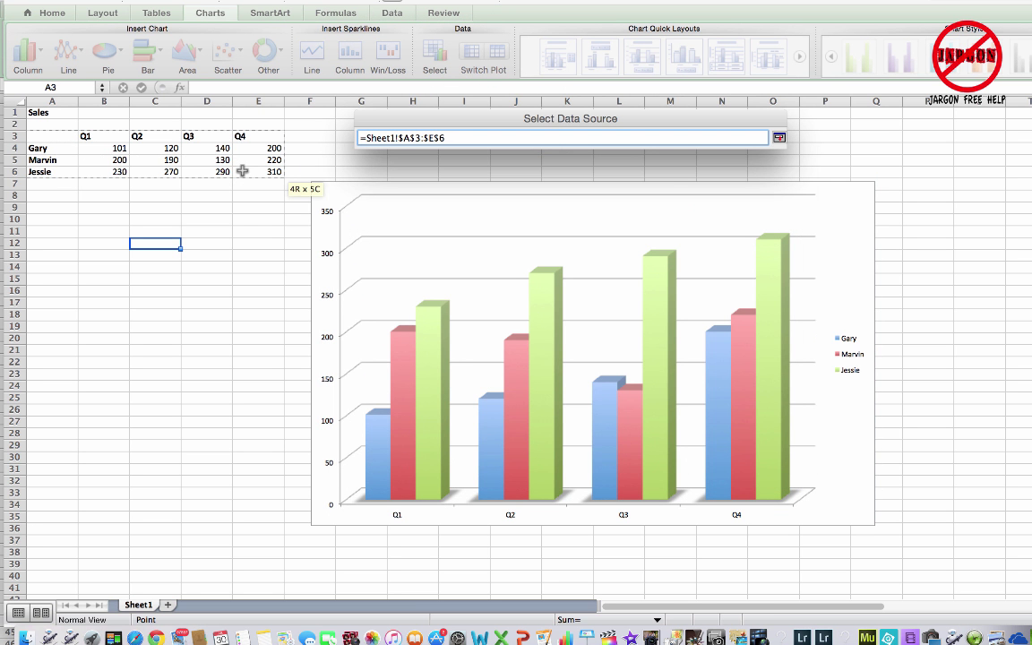
left_click_drag(242, 170, 243, 159)
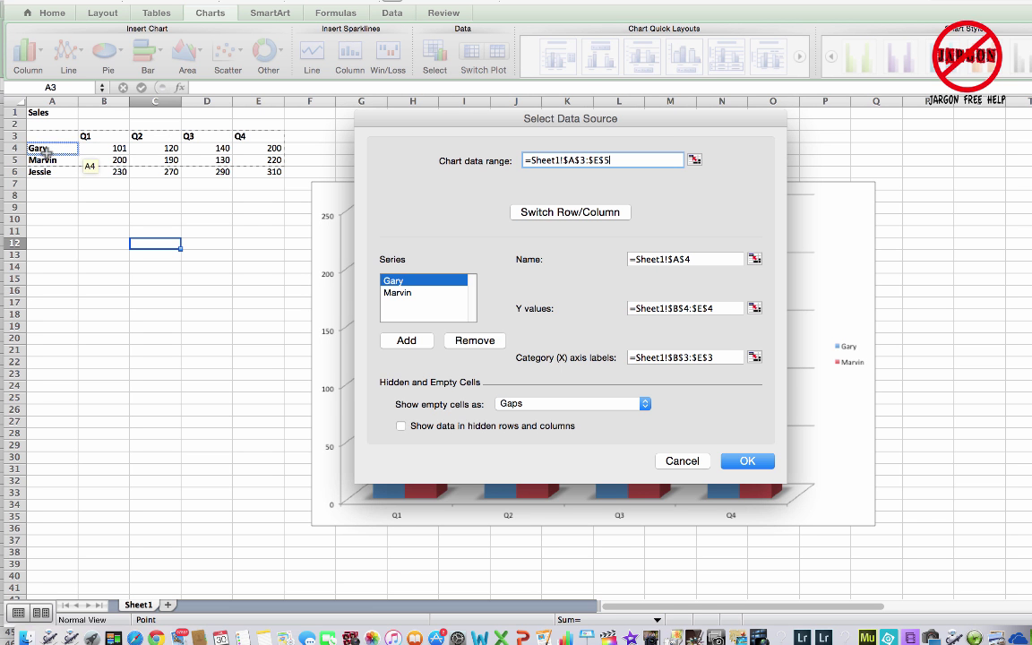
left_click_drag(56, 134, 243, 172)
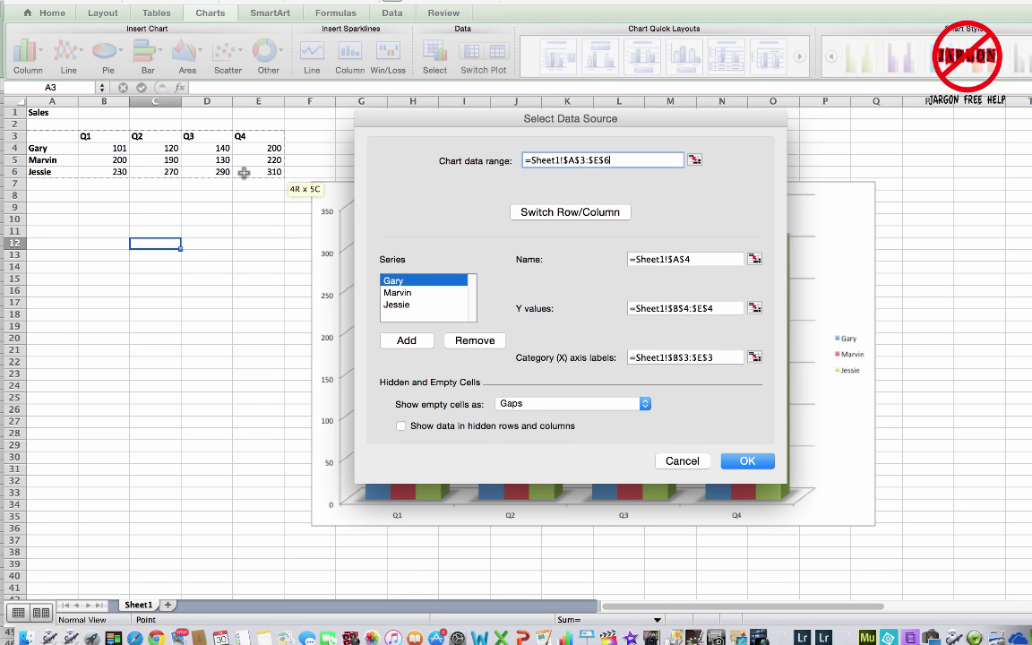
left_click(398, 292)
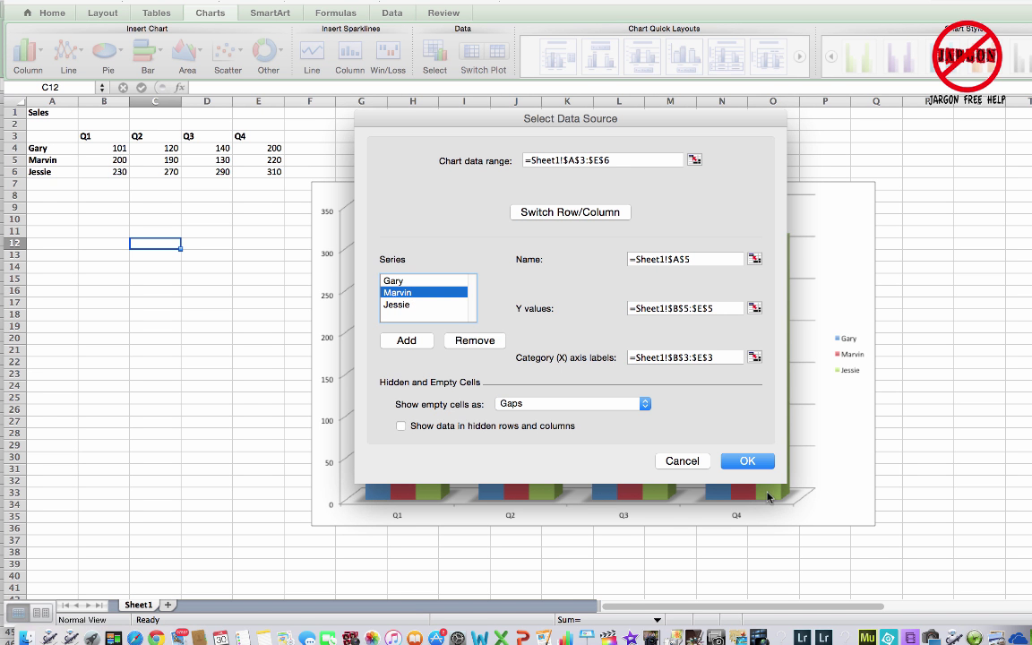
left_click(744, 460)
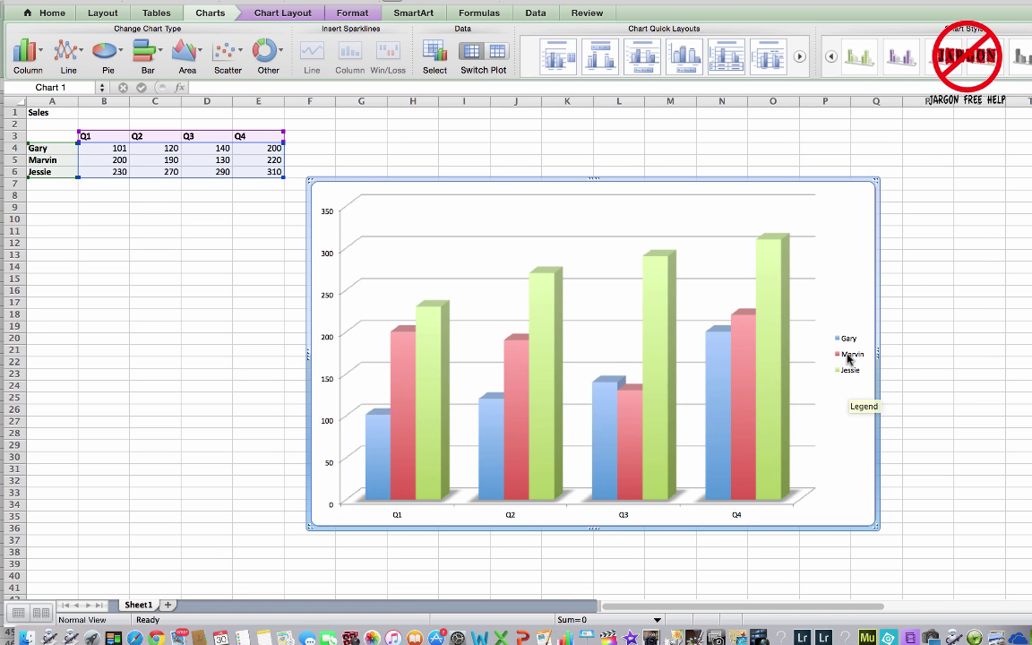
Swap the chart's rows and columns to group the bars by salesperson, and switch back to grouping by quarter
left_click(496, 54)
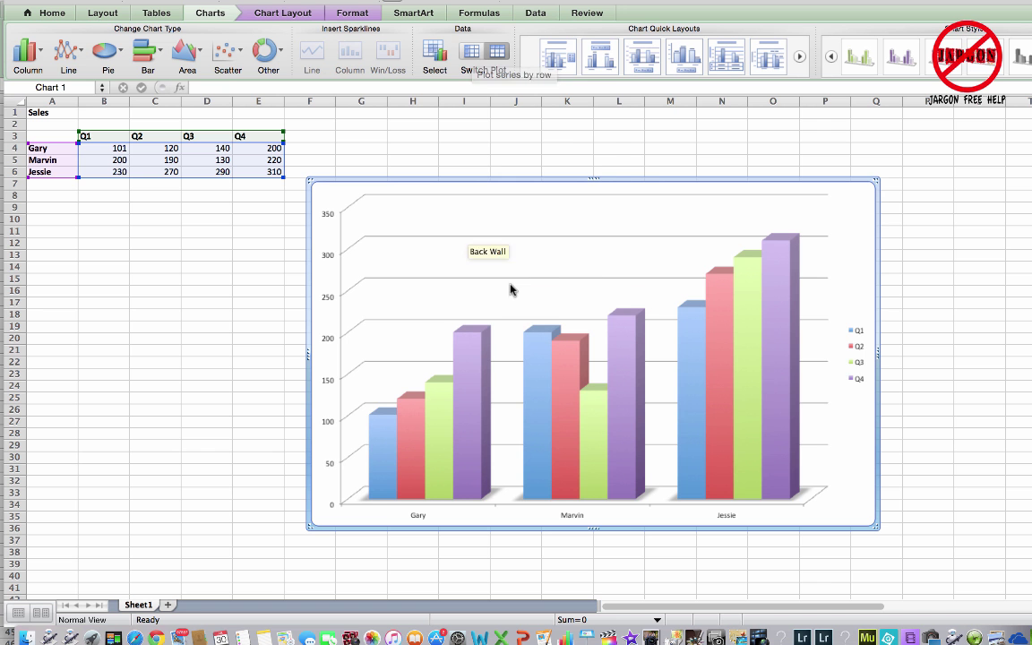
left_click(467, 57)
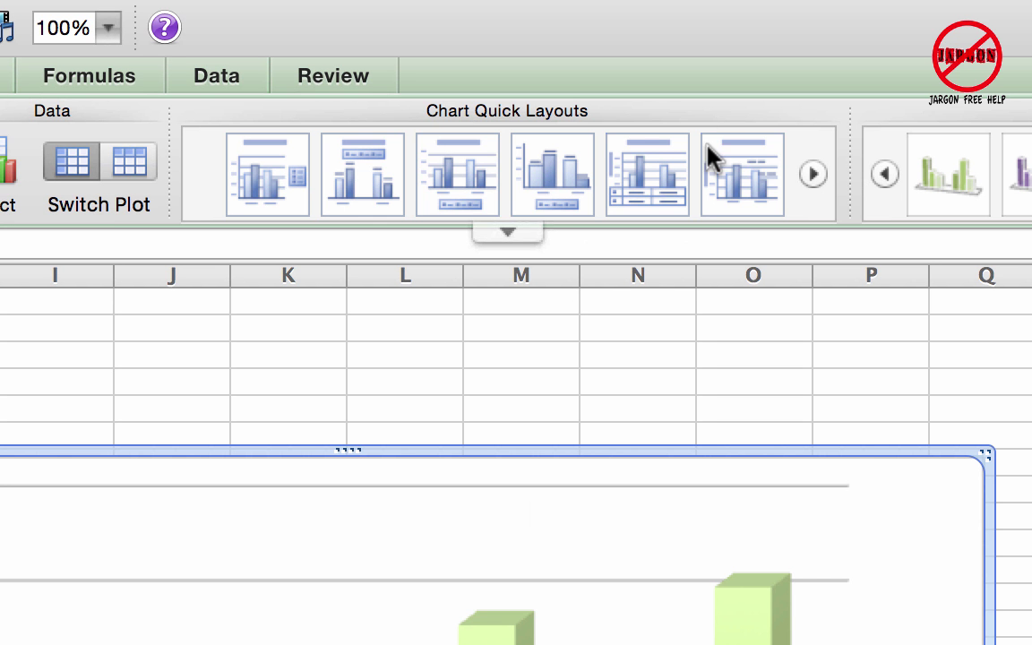
Apply the first quick layout, which adds a title above the chart with the legend beside it, and browse the remaining layouts
left_click(289, 177)
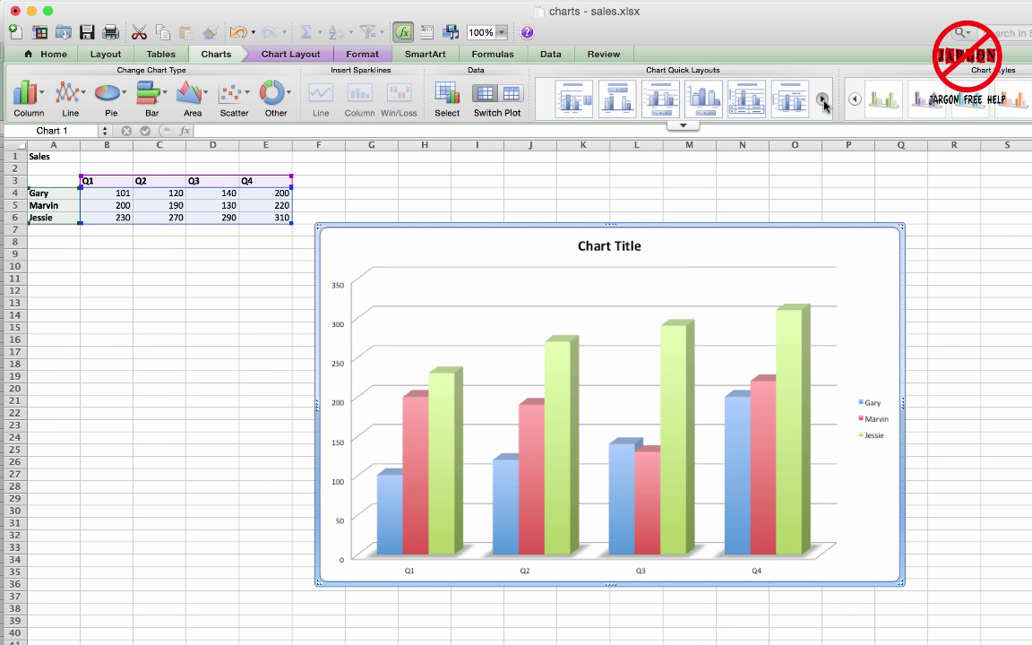
left_click(823, 100)
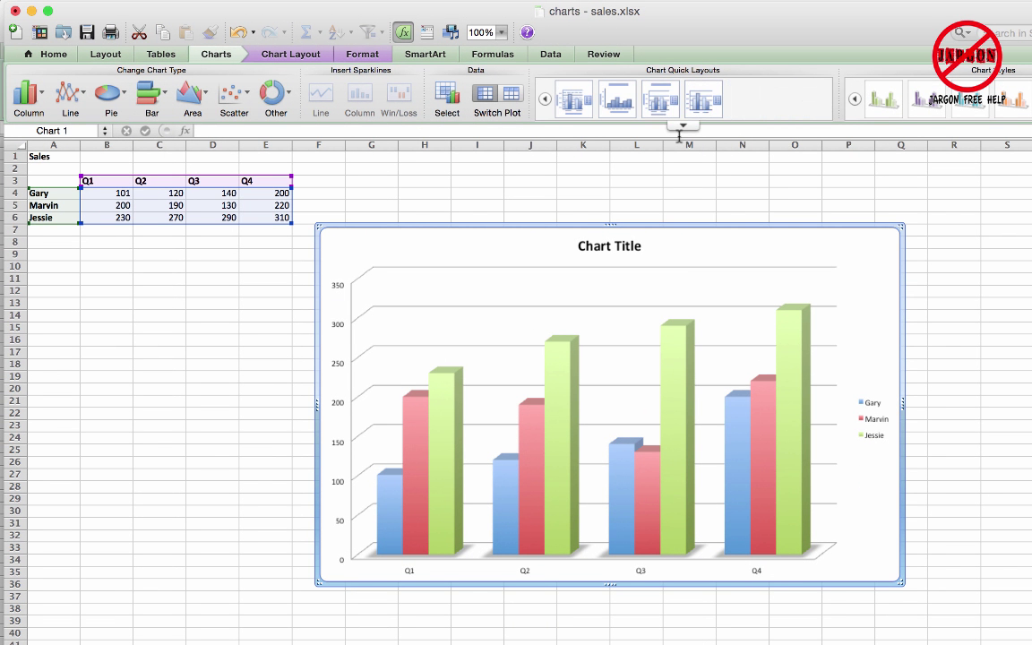
left_click(546, 99)
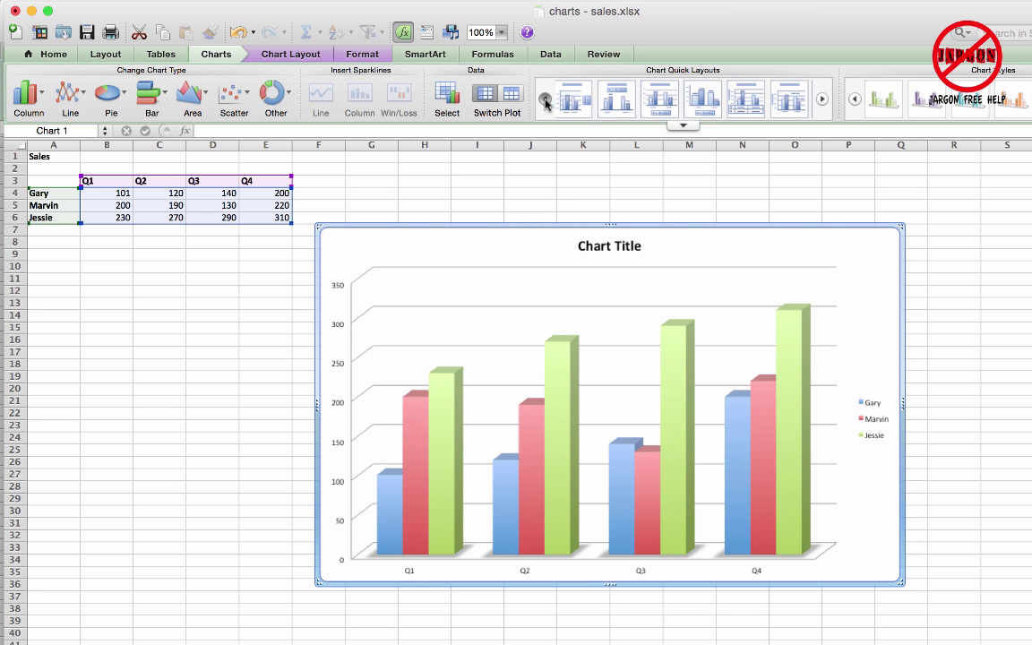
left_click(684, 125)
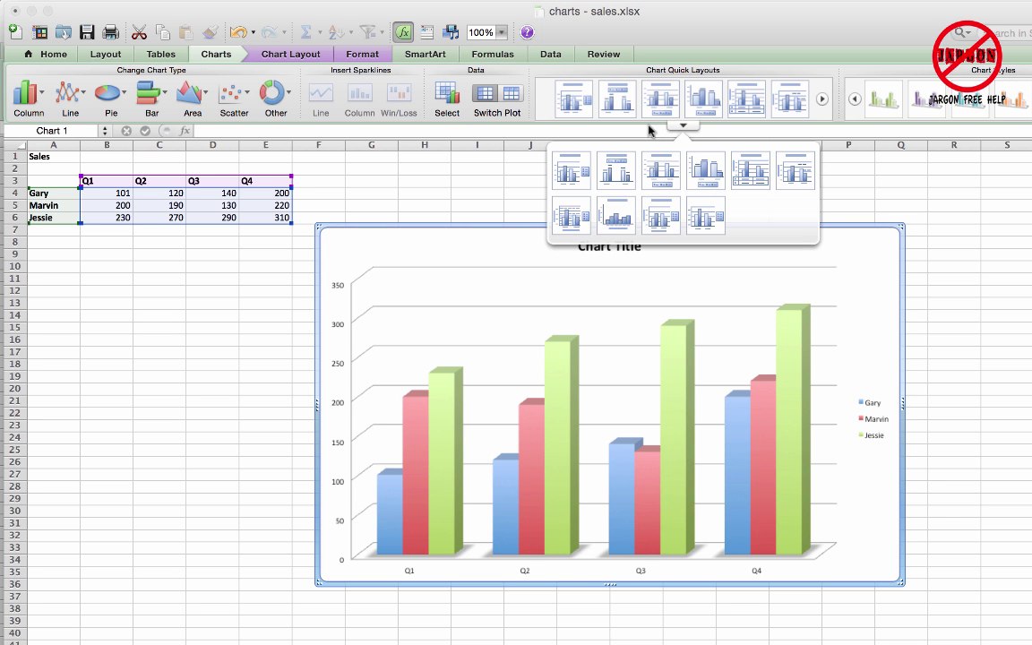
left_click(681, 126)
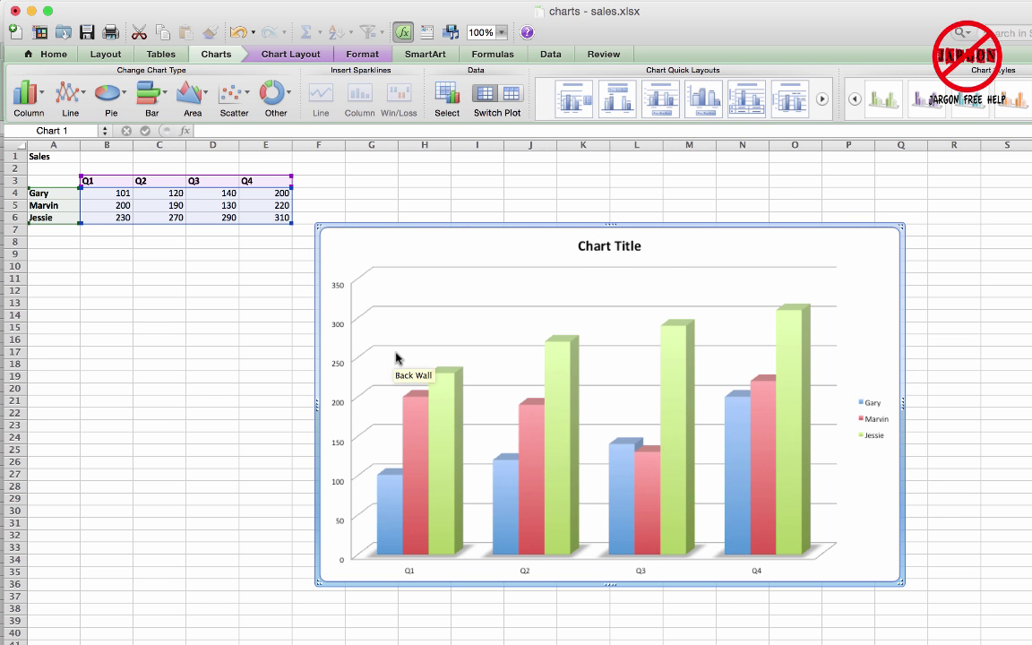
Shift the chart title toward the chart's right side and change its text to "Sales"
left_click(616, 249)
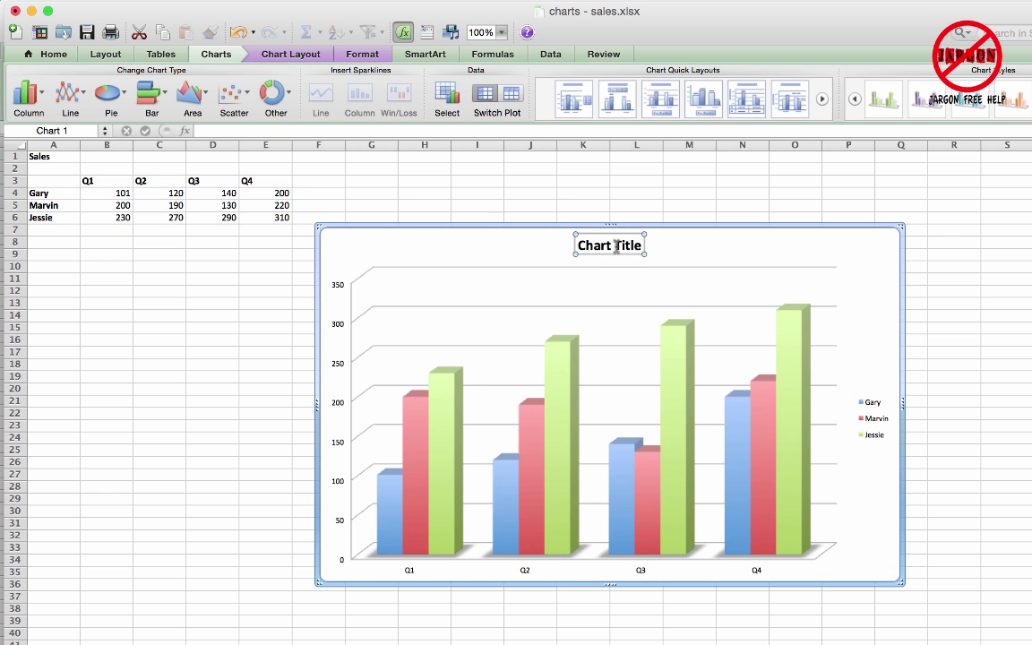
left_click_drag(583, 246, 655, 247)
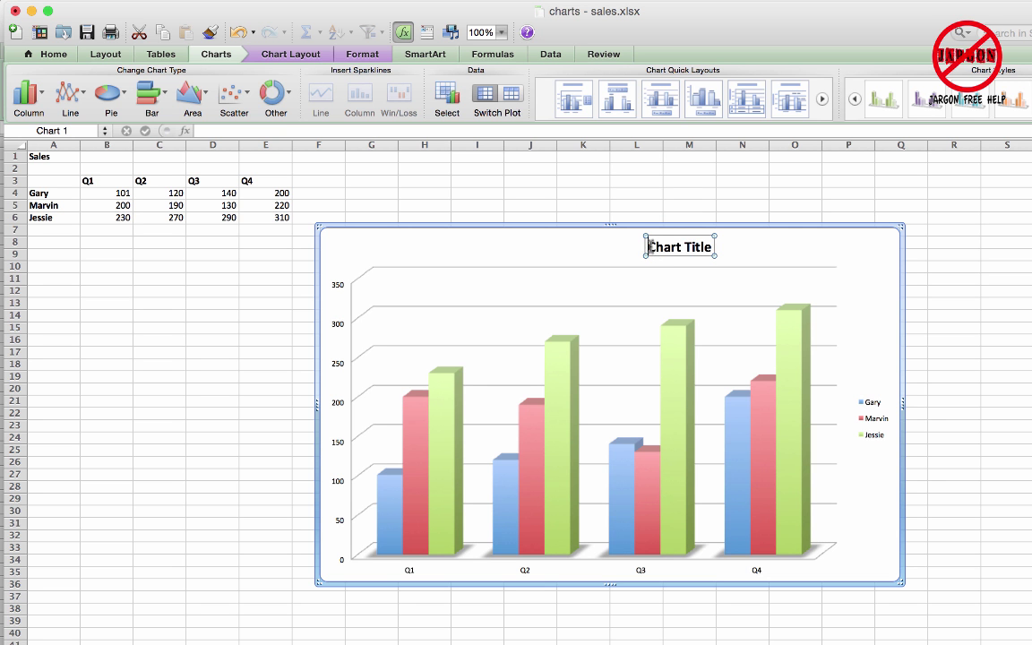
left_click_drag(647, 247, 714, 247)
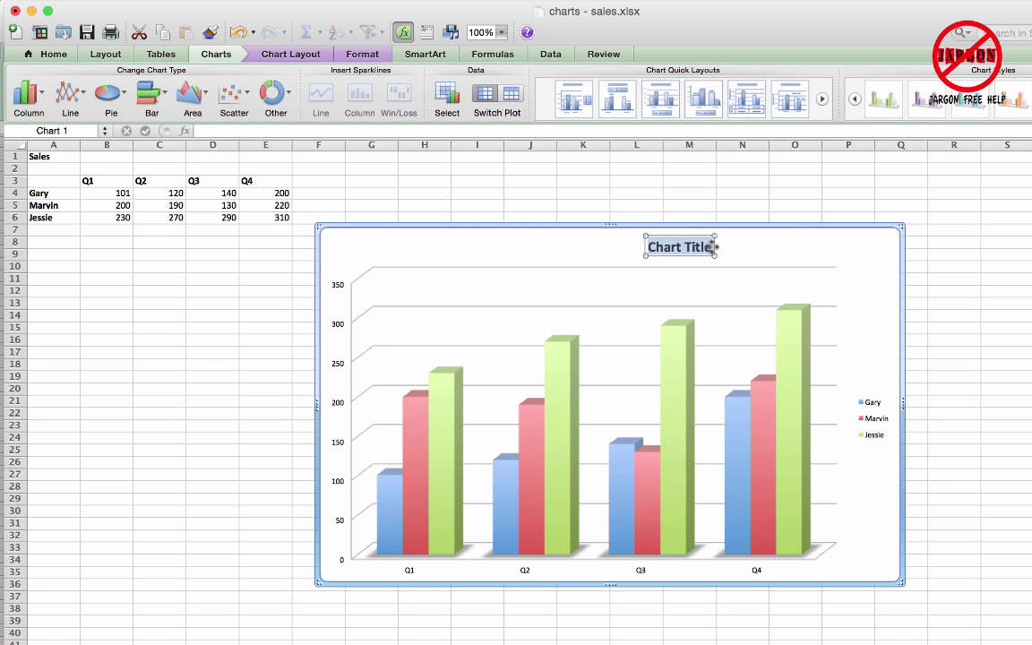
type("Sales")
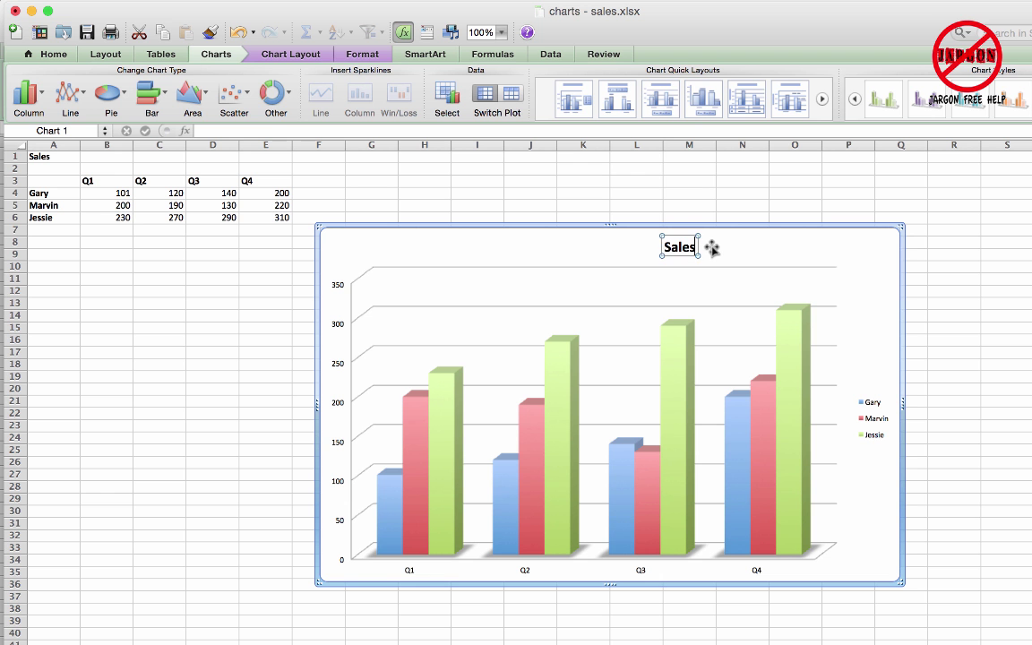
double_click(674, 250)
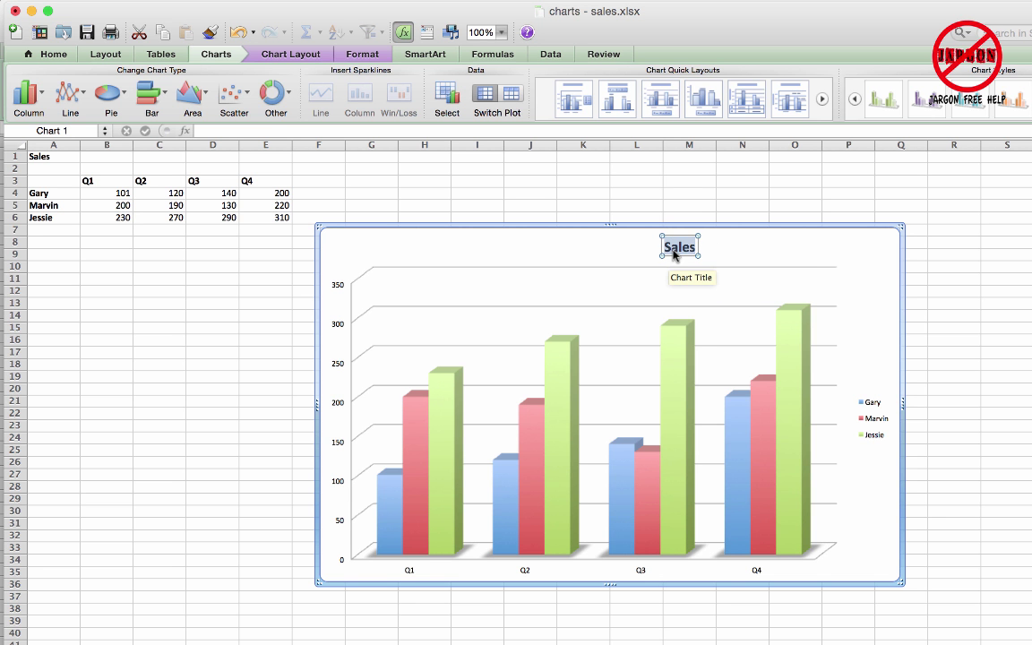
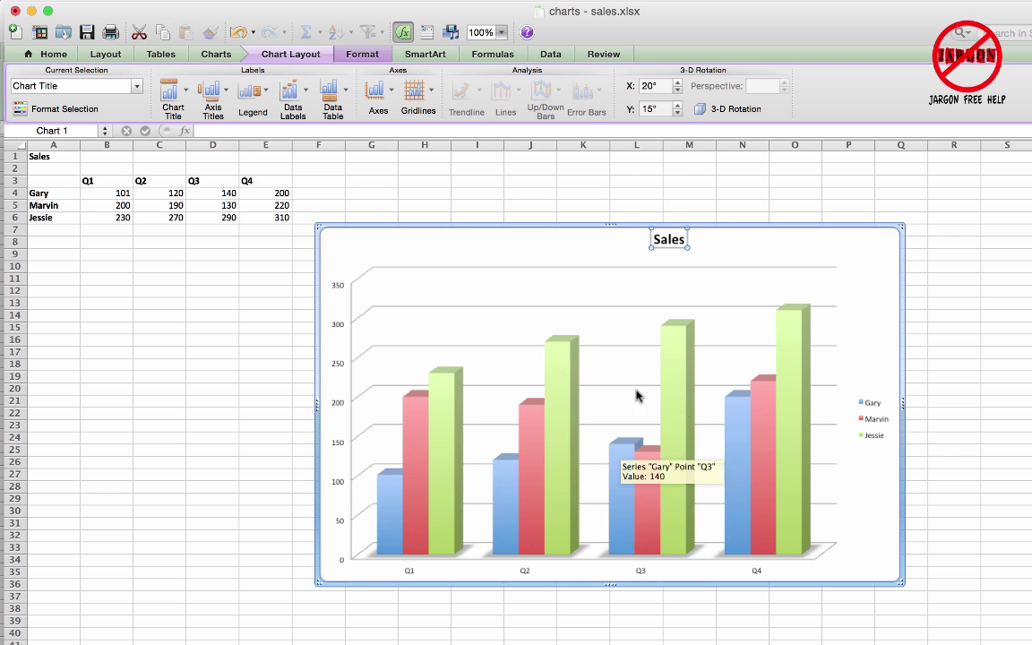
Reset the chart title's position to Title Above Chart and delete the title
left_click(186, 93)
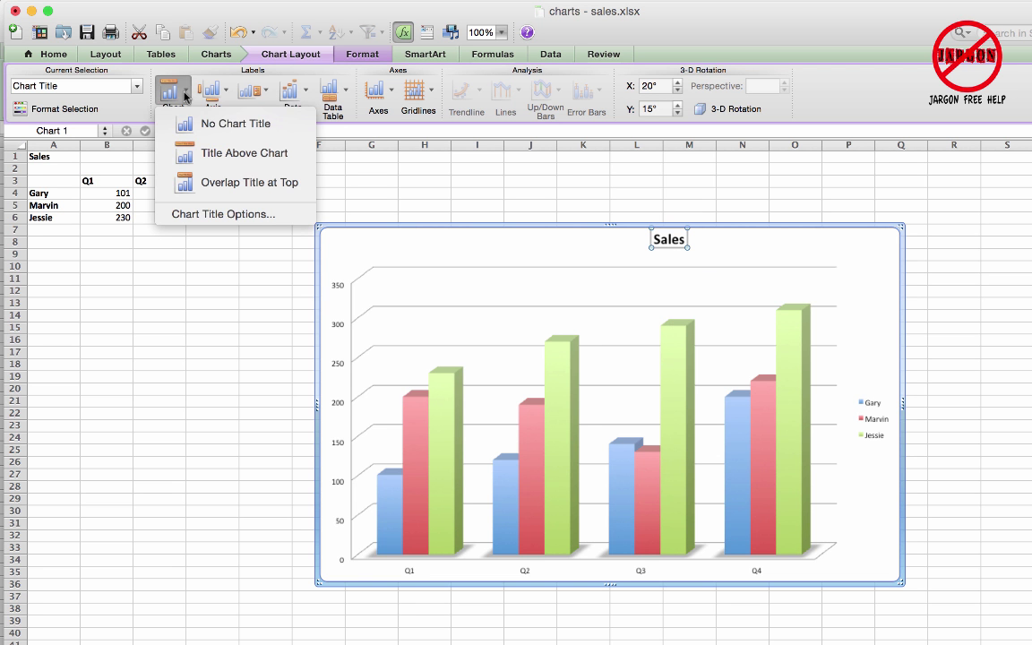
left_click(203, 153)
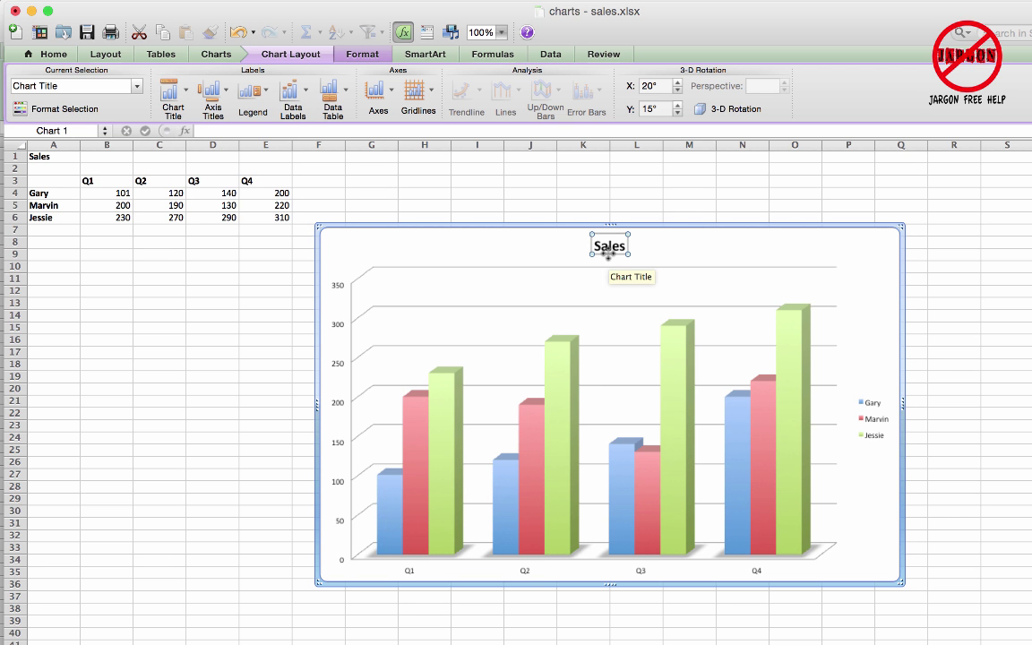
key("Delete")
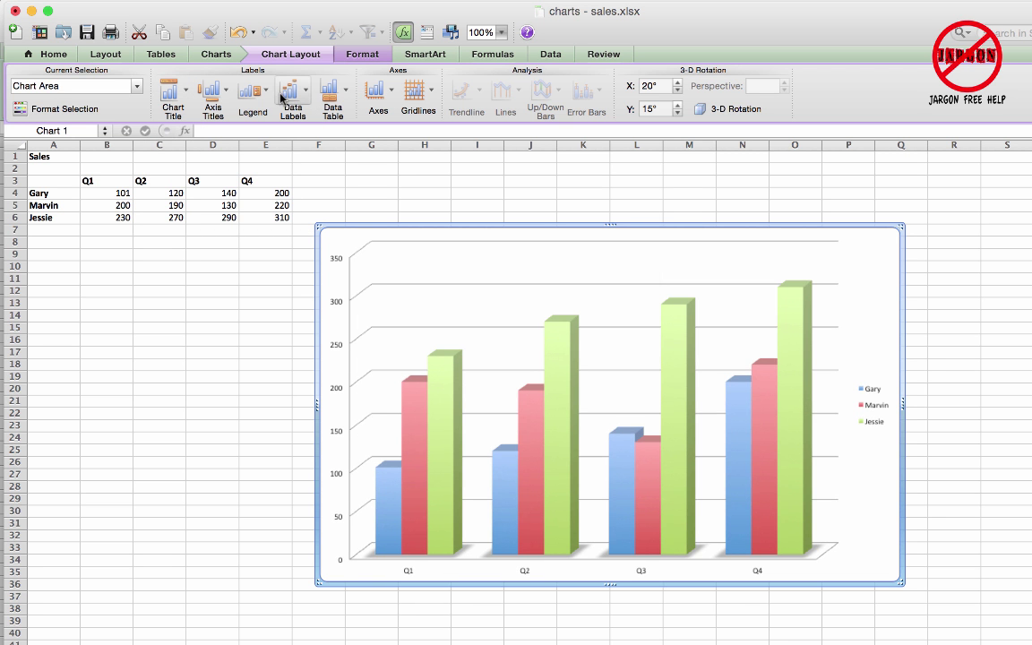
Add a chart title with the Title Above Chart option and set its text to "Sales"
left_click(186, 94)
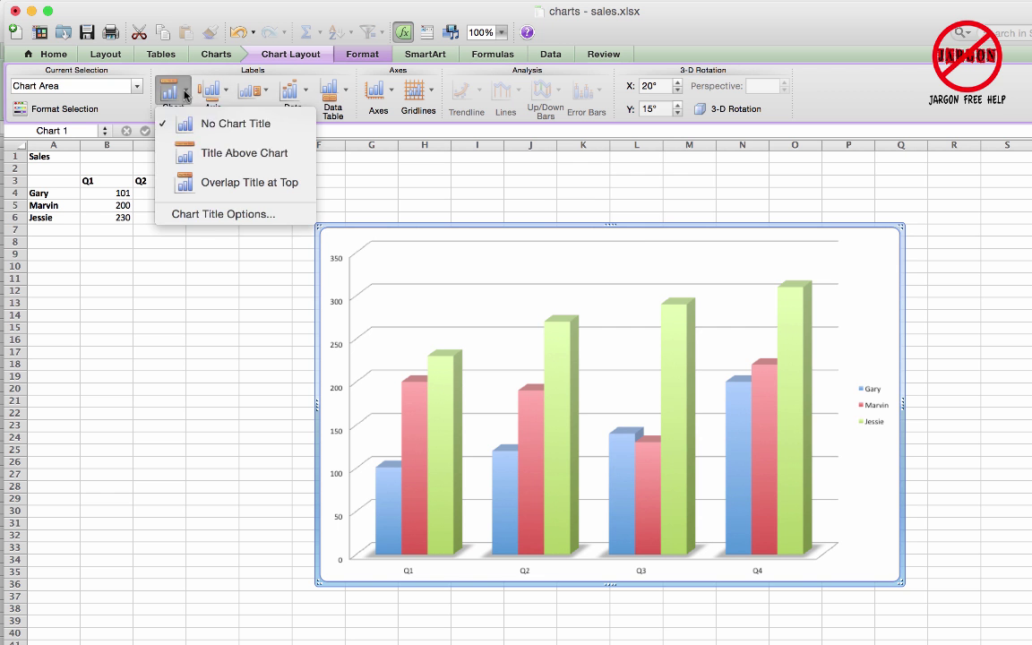
left_click(195, 155)
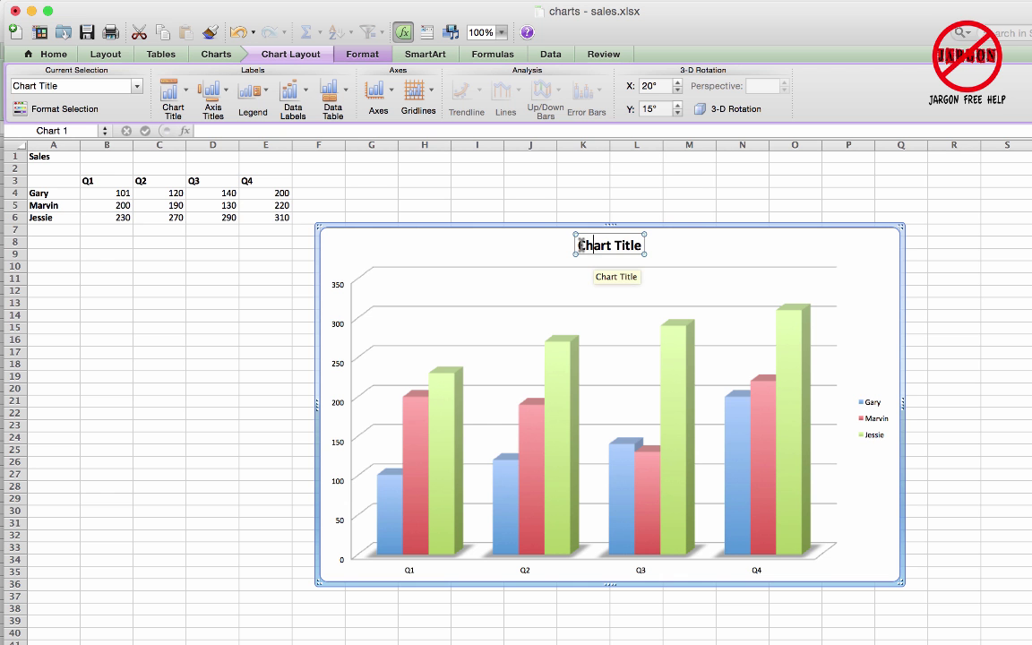
left_click_drag(579, 246, 646, 244)
type("Sales")
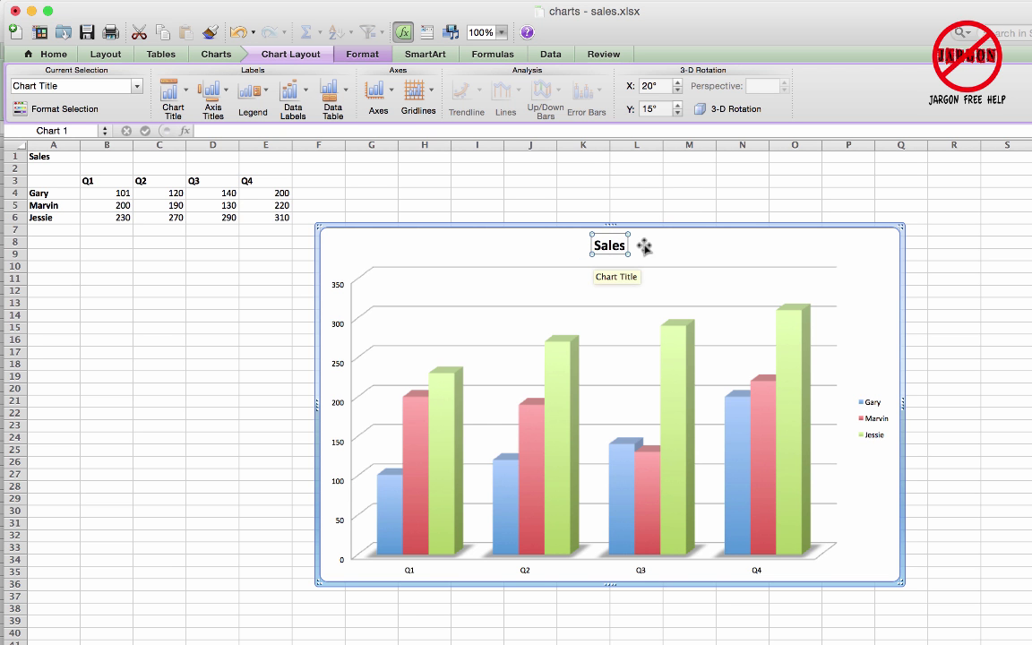
left_click(520, 249)
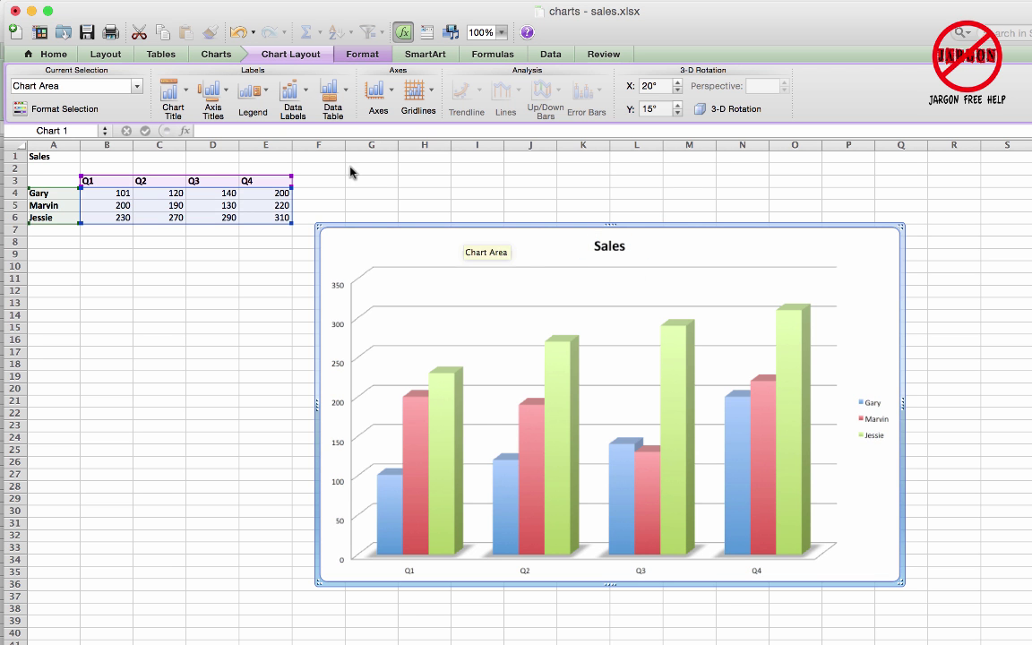
Add a horizontal axis title below the axis reading "Quarters for 2014"
left_click(228, 101)
mouse_move(230, 117)
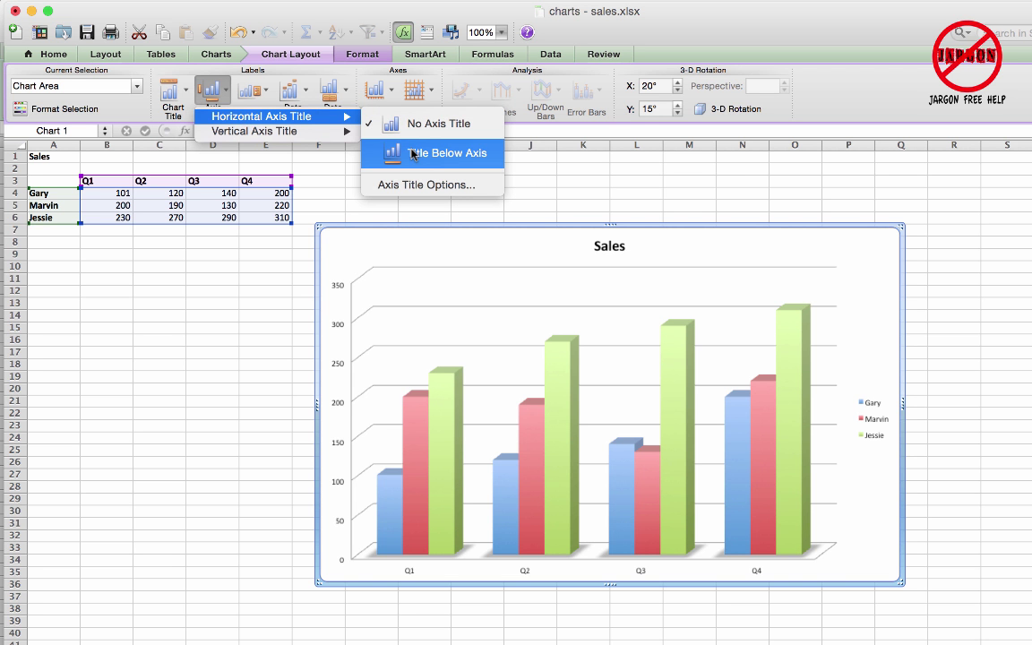
left_click(413, 154)
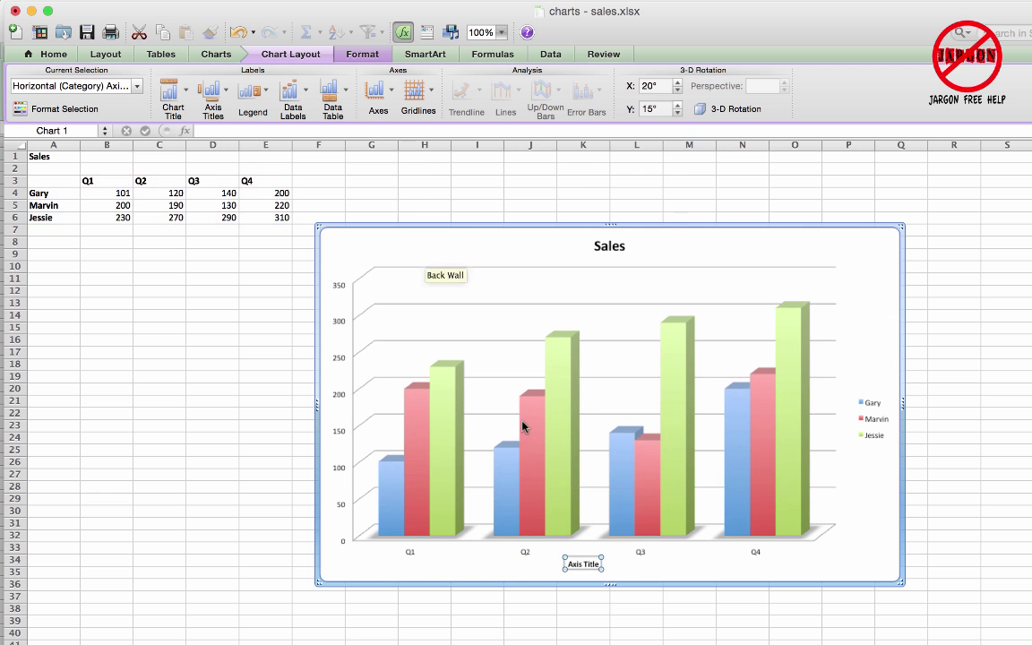
left_click_drag(578, 563, 608, 562)
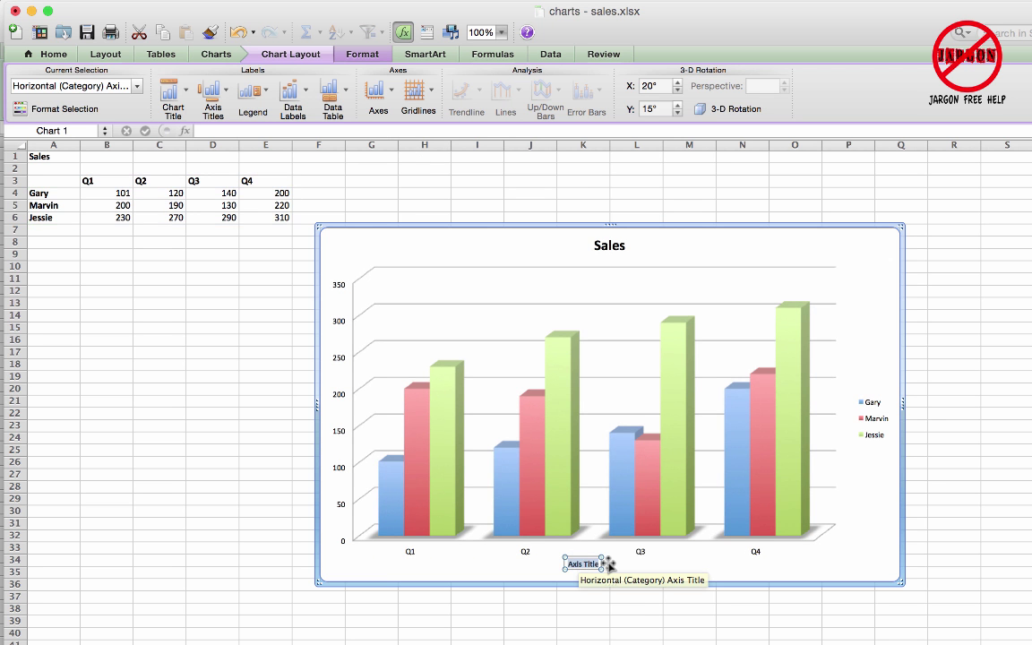
type("Quarters")
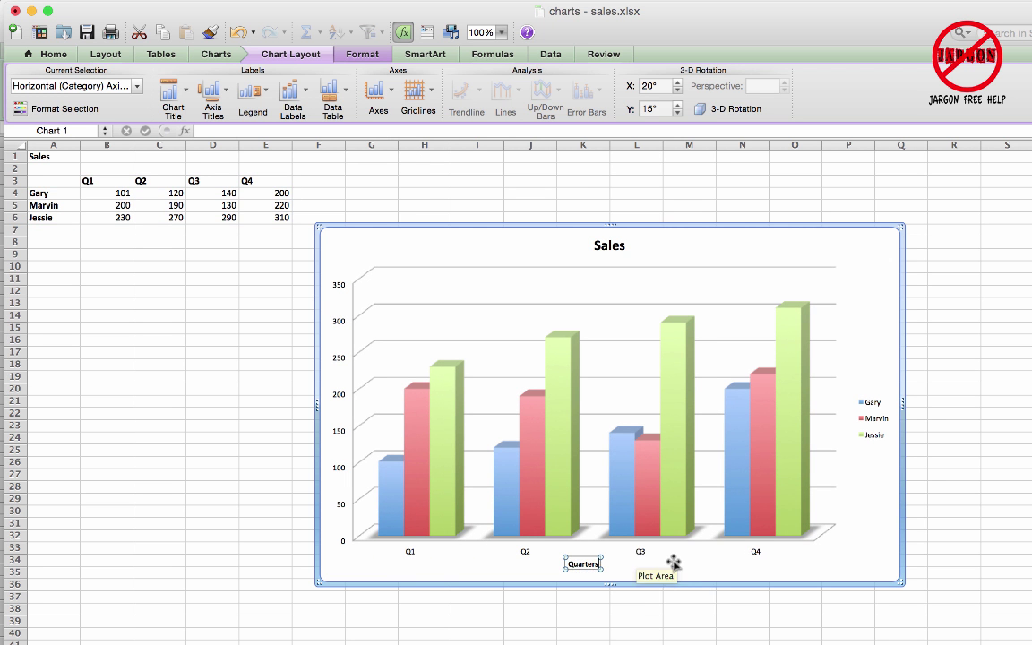
type(" for 201")
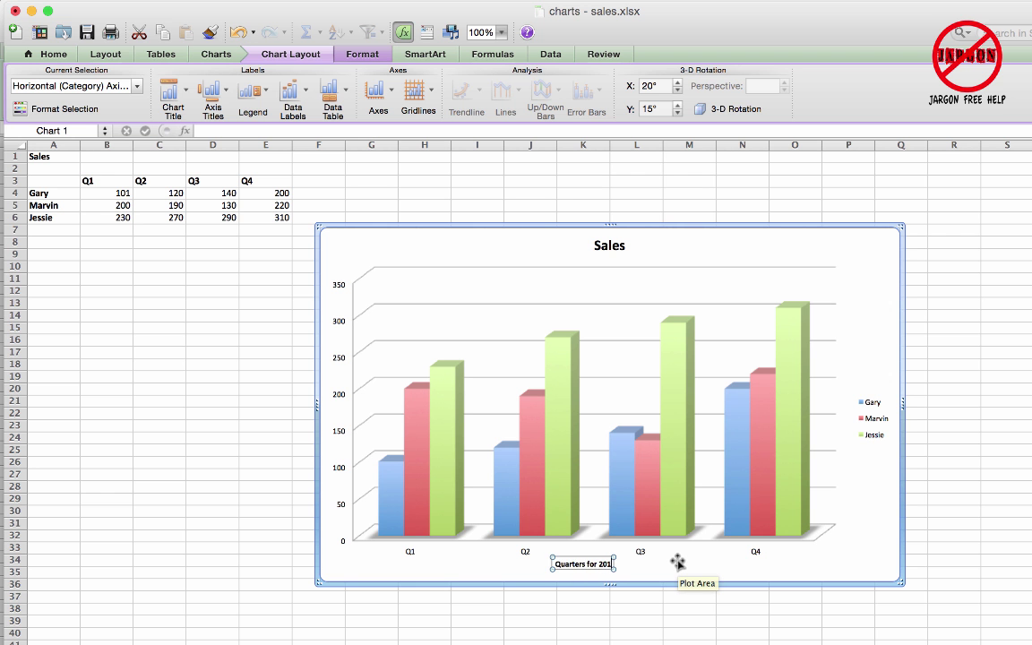
type("4")
key("Return")
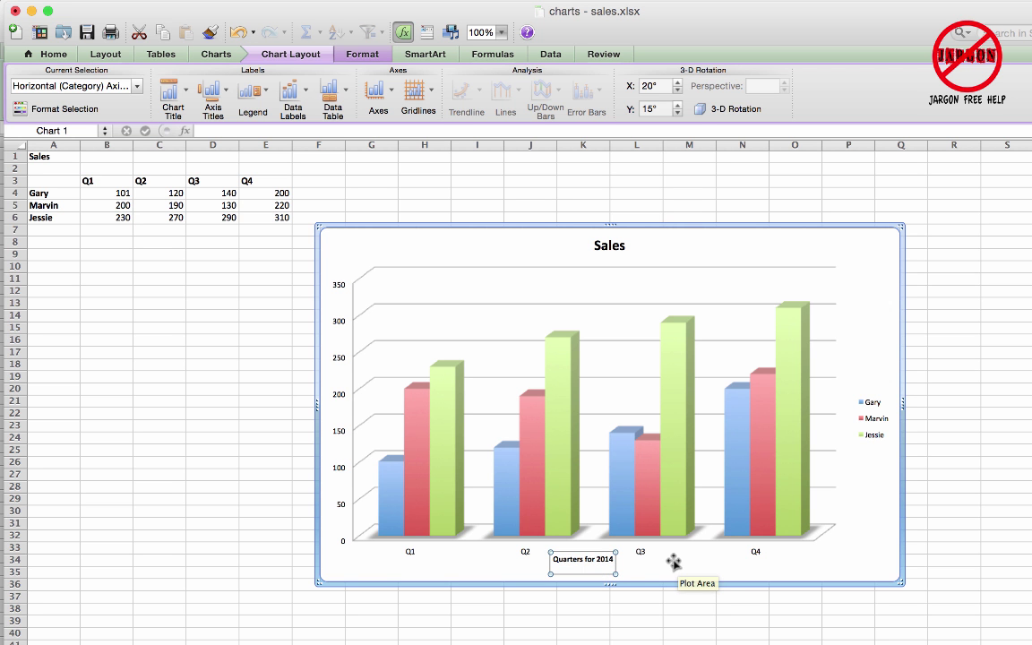
left_click(672, 561)
Move the legend higher beside the columns, and reset it with the Legend at Right option
left_click(873, 419)
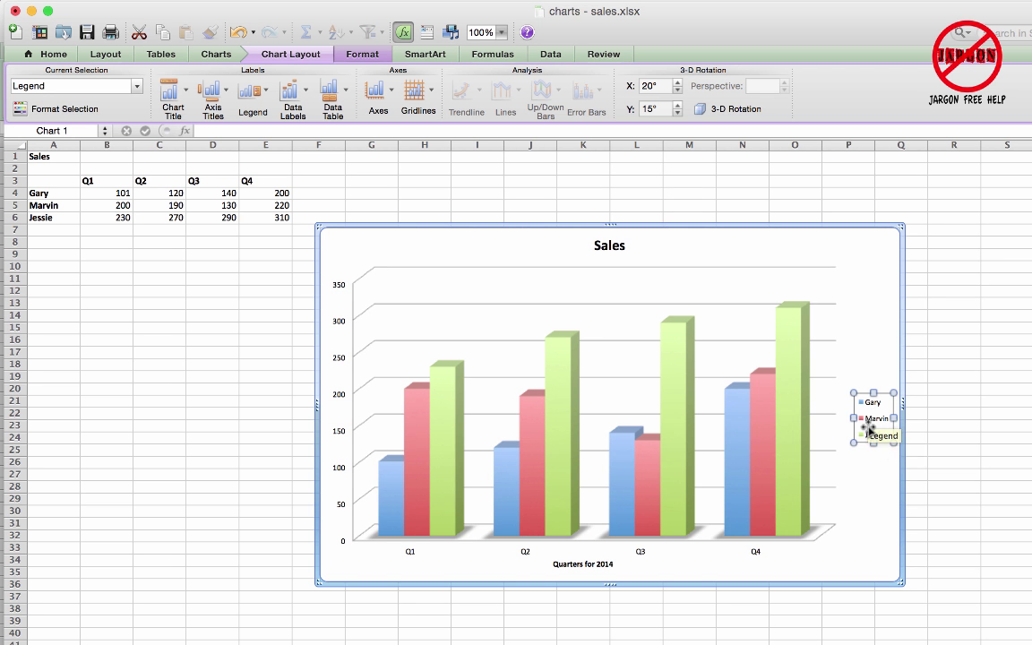
left_click_drag(864, 440, 867, 388)
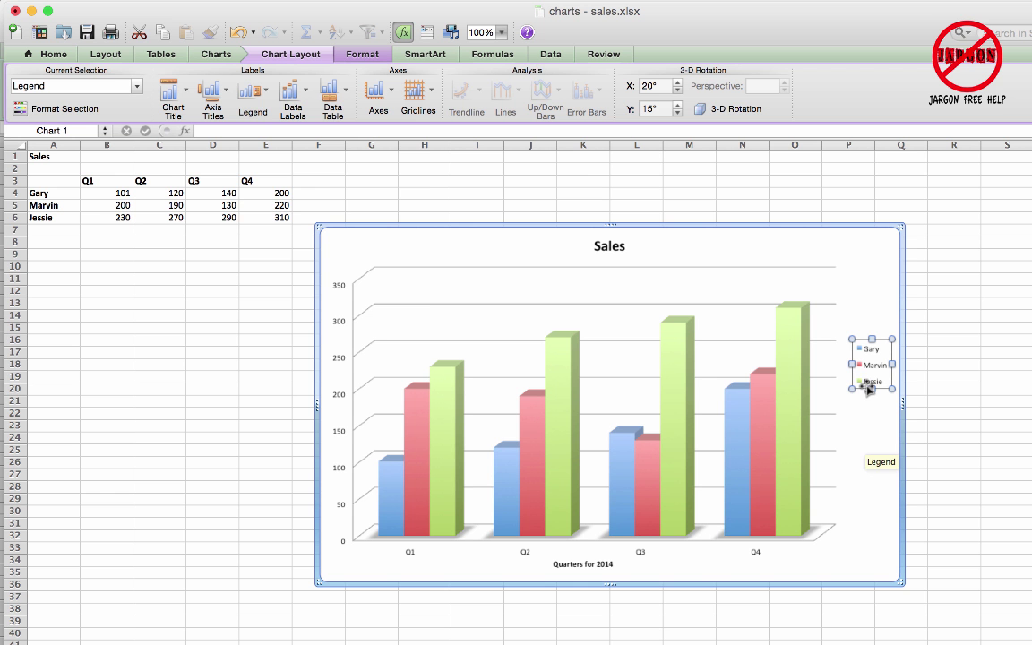
left_click(263, 97)
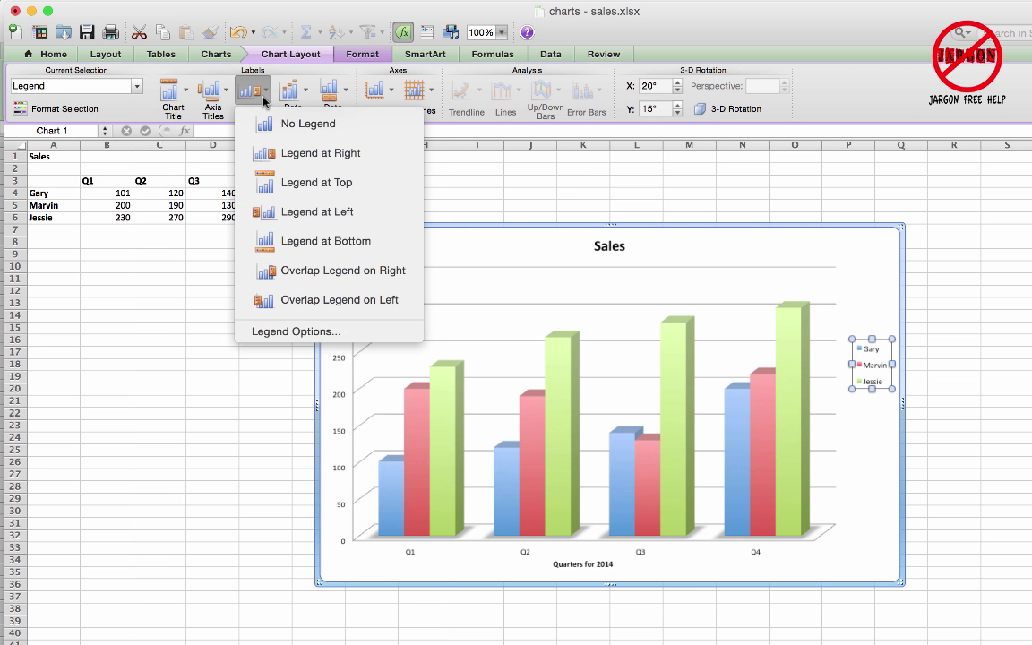
left_click(279, 153)
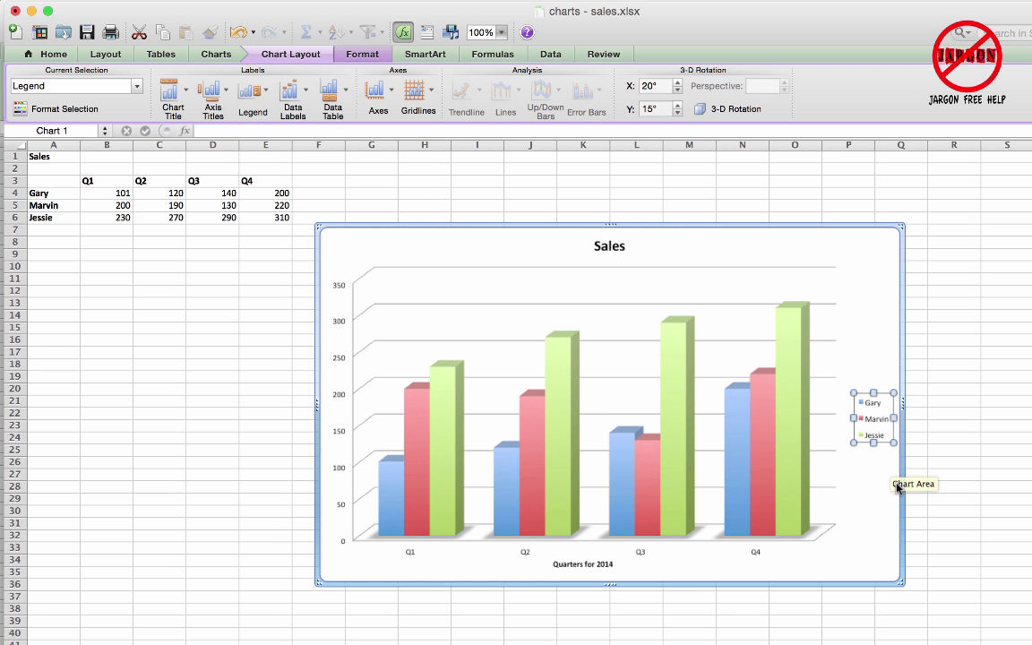
Delete the legend and try it at the left of the chart before placing it back at the right
key("Delete")
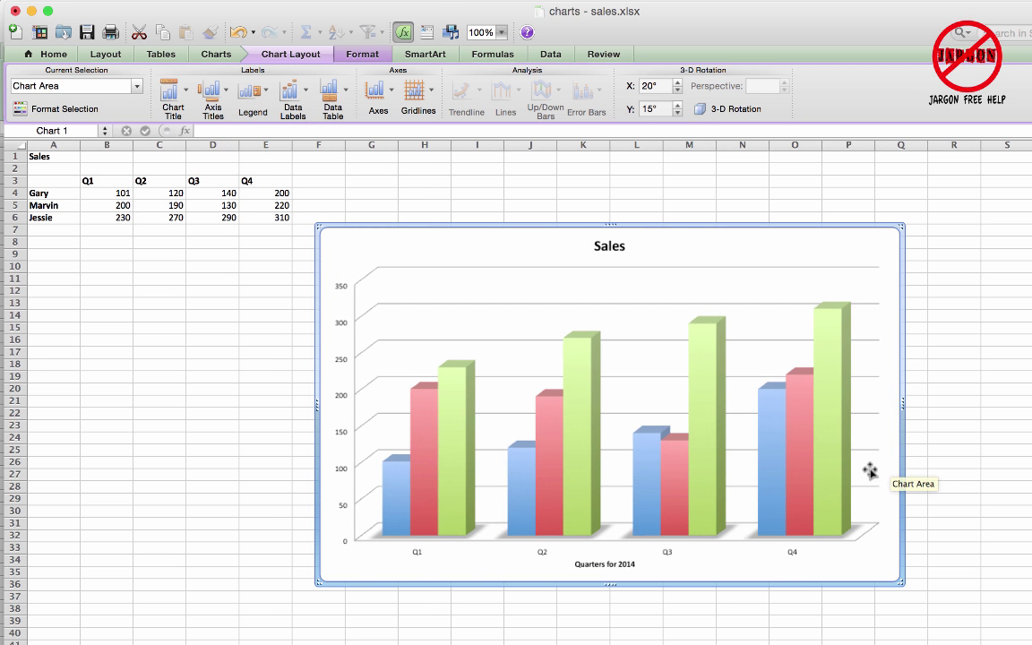
left_click(262, 89)
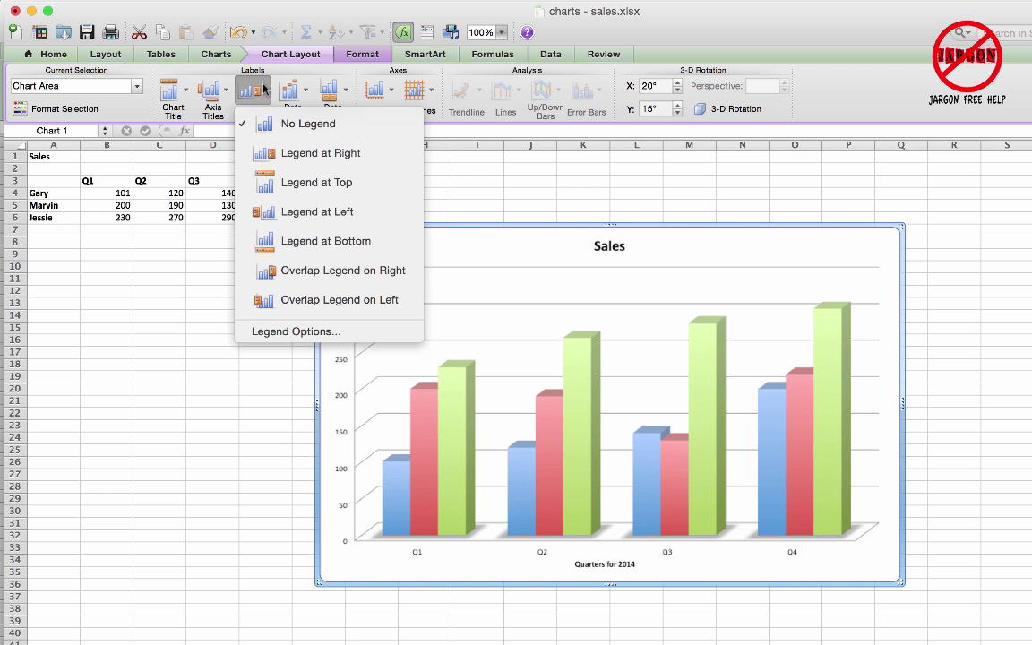
left_click(278, 213)
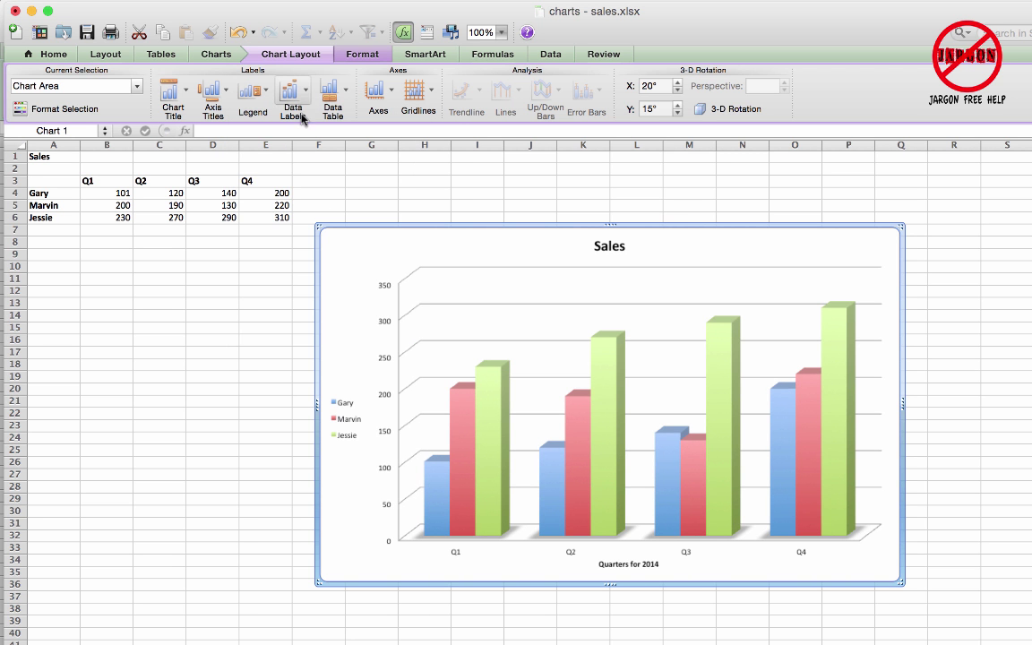
left_click(253, 91)
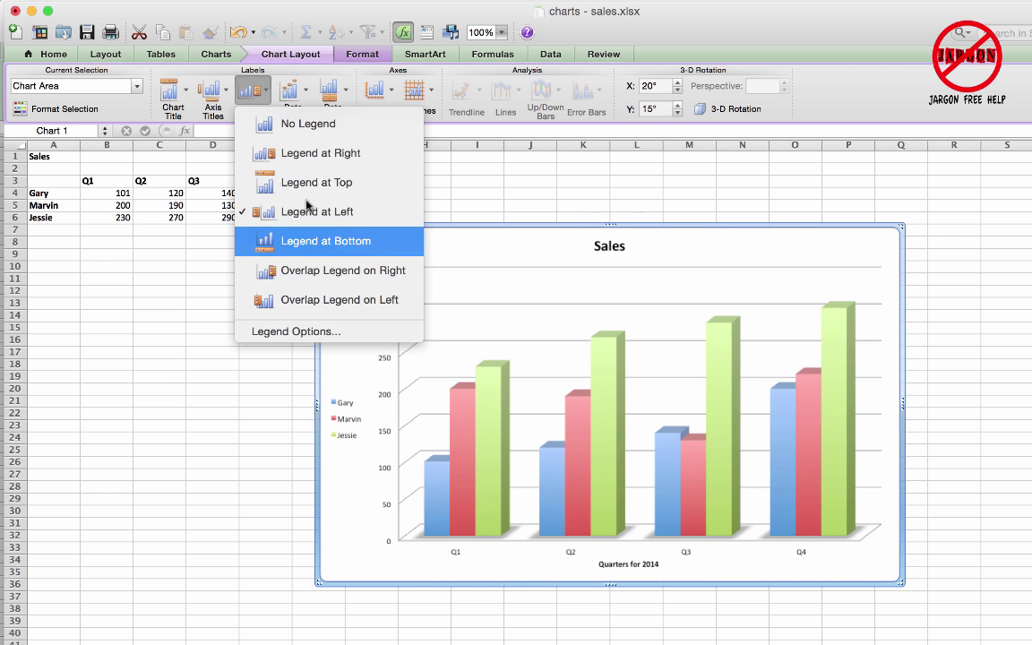
left_click(315, 153)
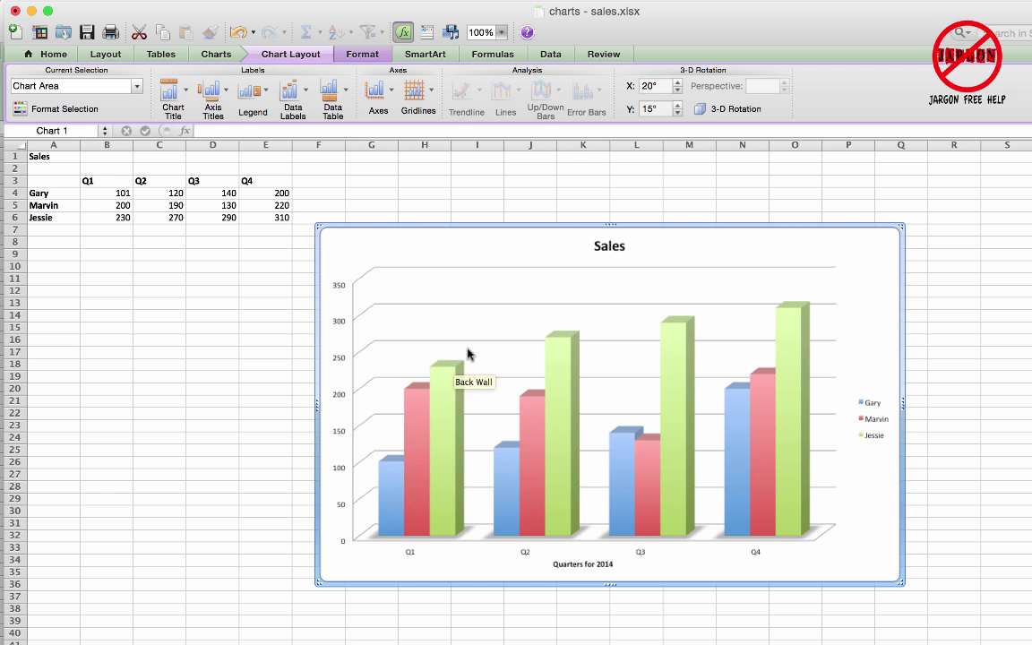
Add data labels showing values to all columns, and switch the labels to series names
left_click(305, 90)
left_click(315, 153)
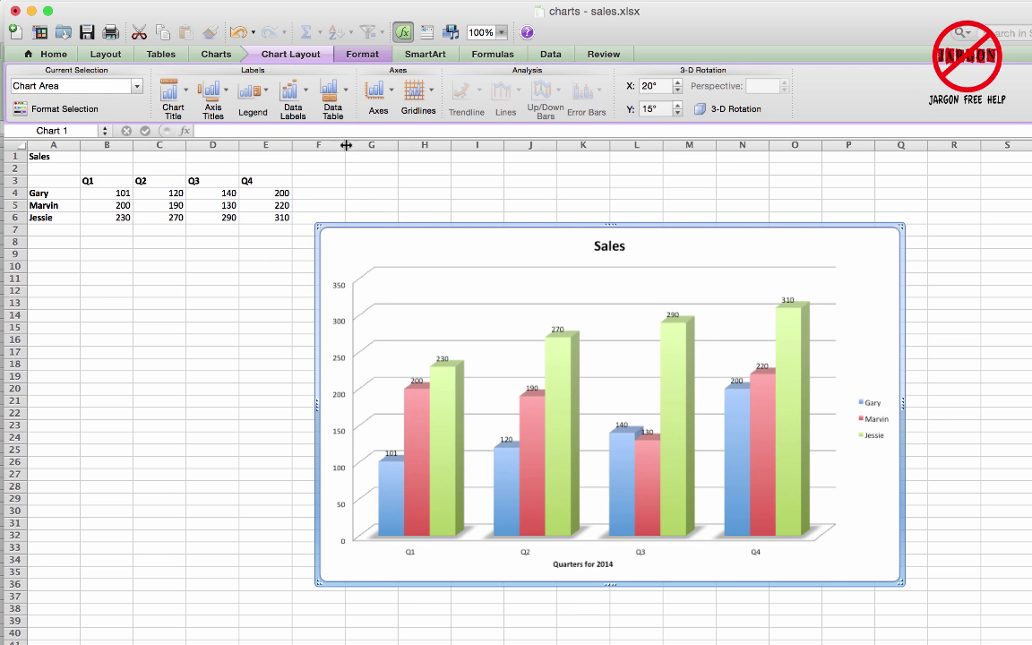
mouse_move(397, 462)
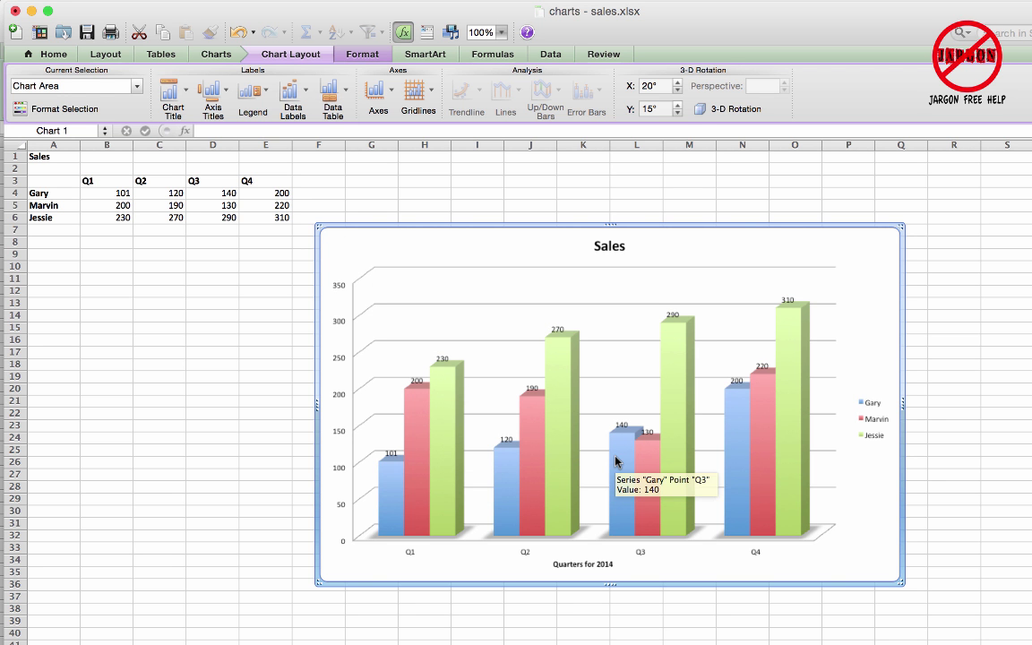
left_click(291, 94)
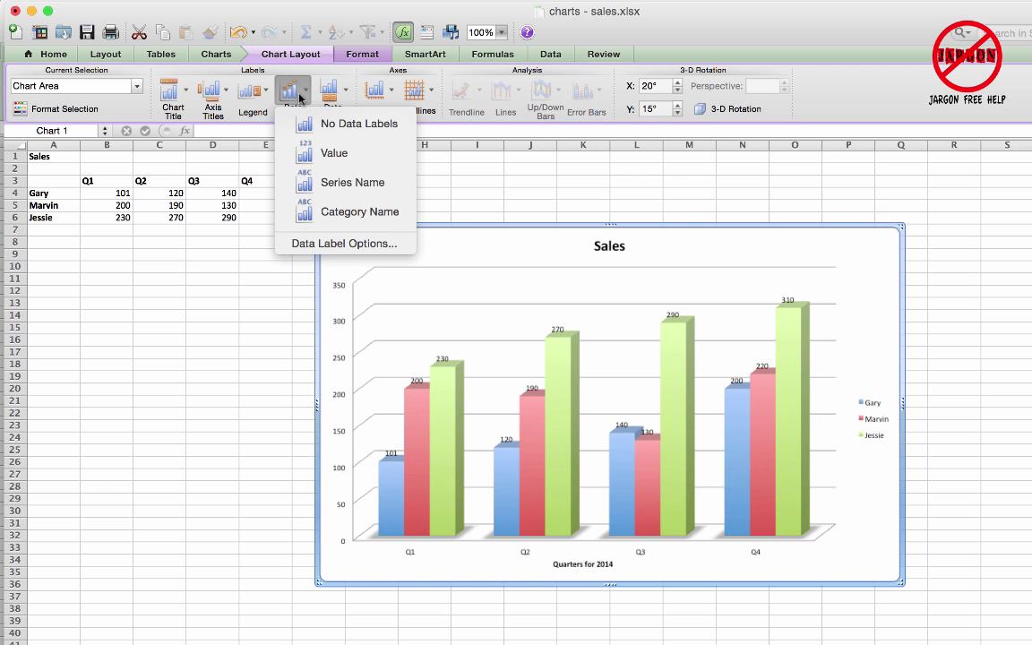
left_click(311, 184)
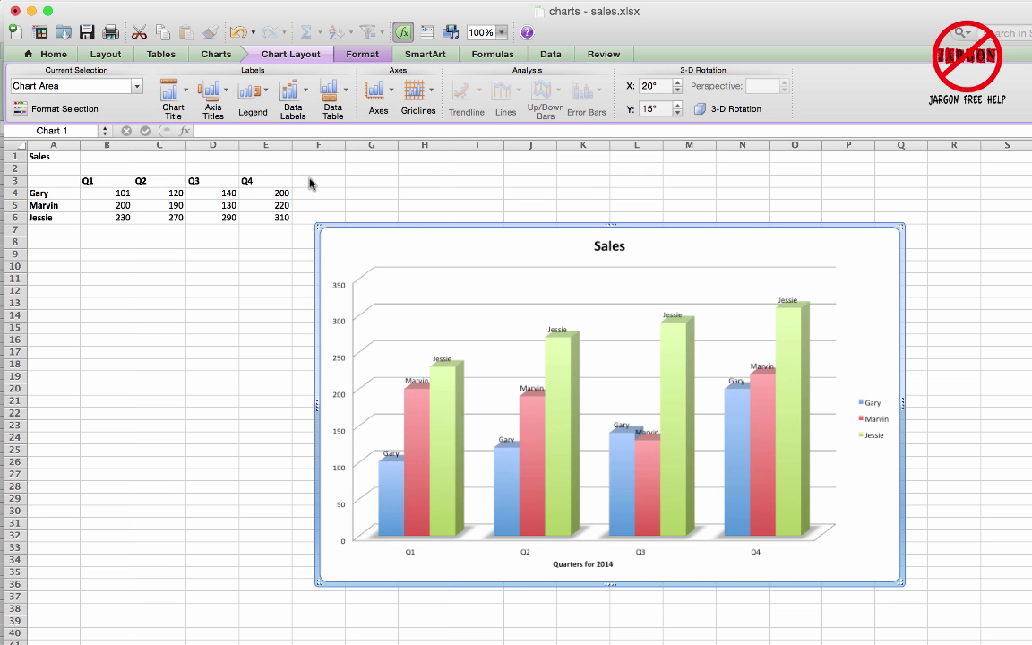
Add the category name and value to the blue series' data labels, and remove all data labels from that series
left_click(290, 90)
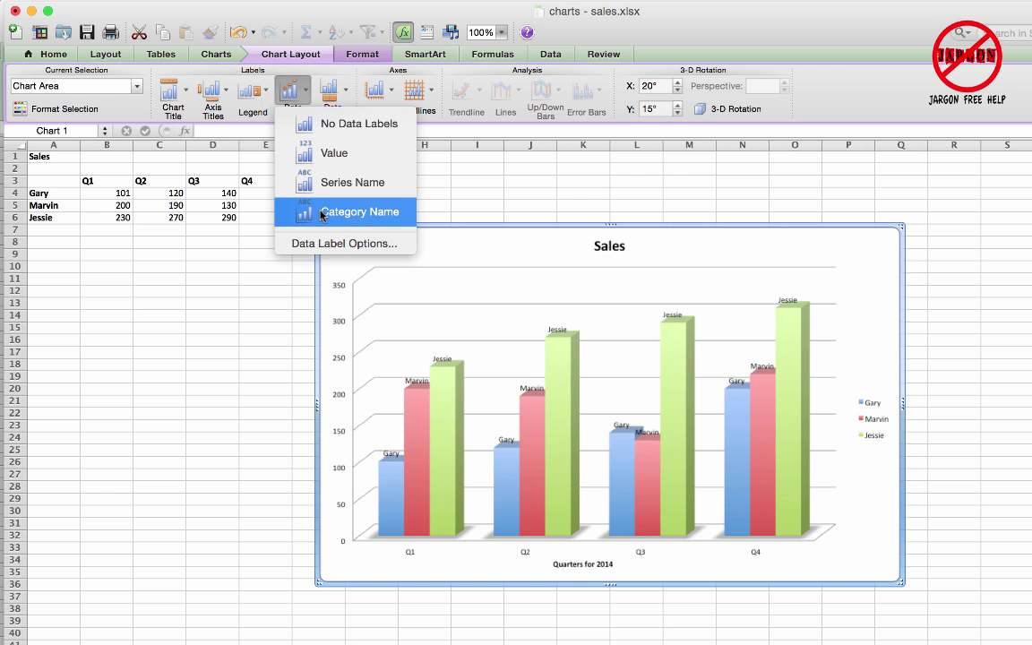
left_click(320, 244)
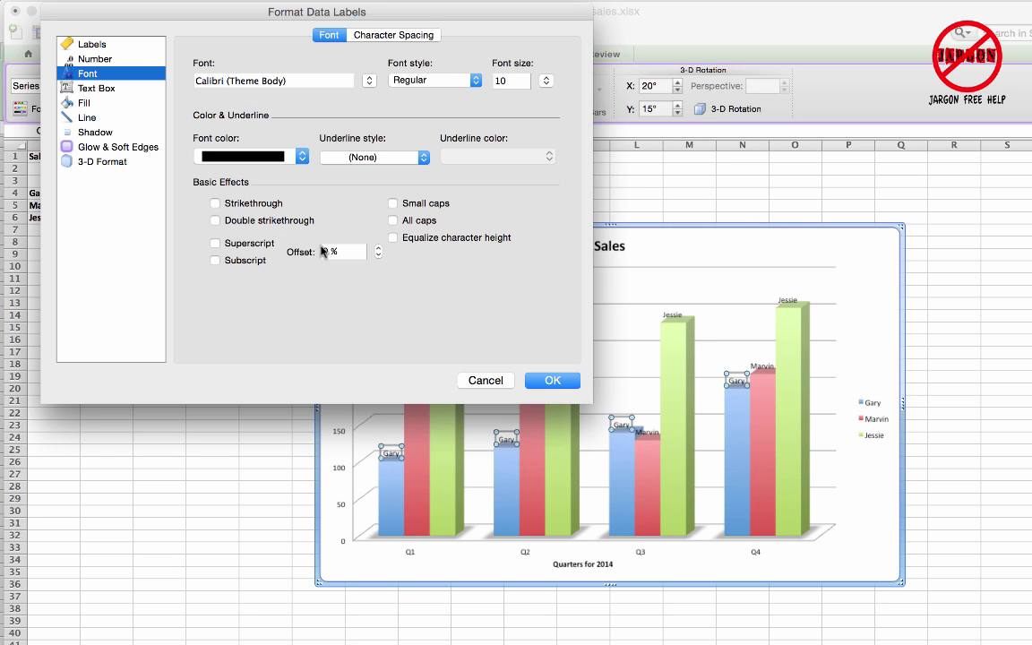
left_click(90, 45)
left_click(208, 105)
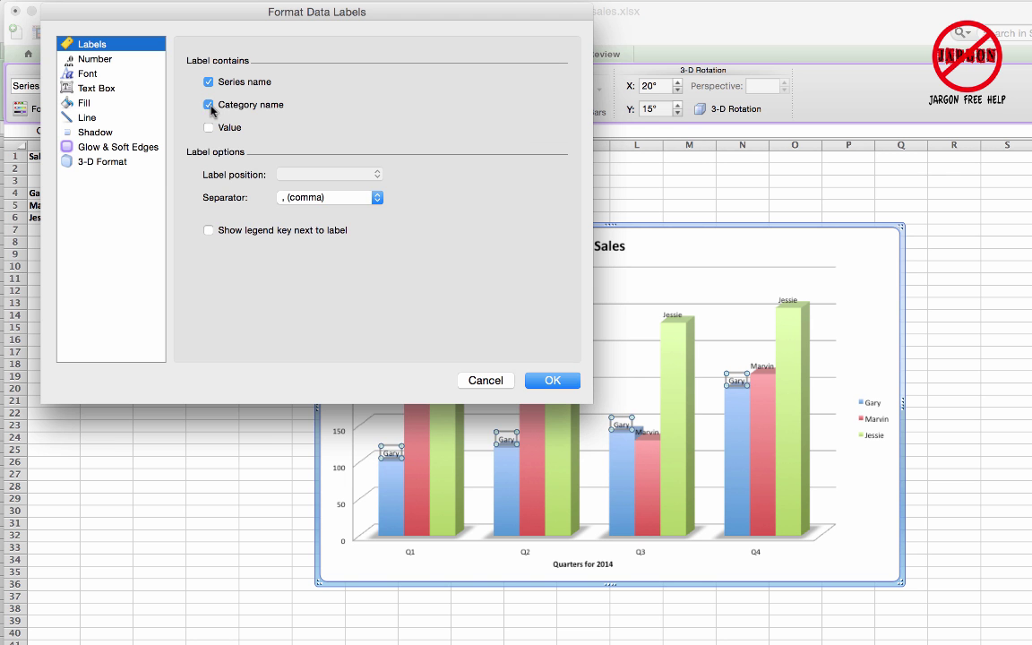
left_click(209, 128)
left_click(553, 381)
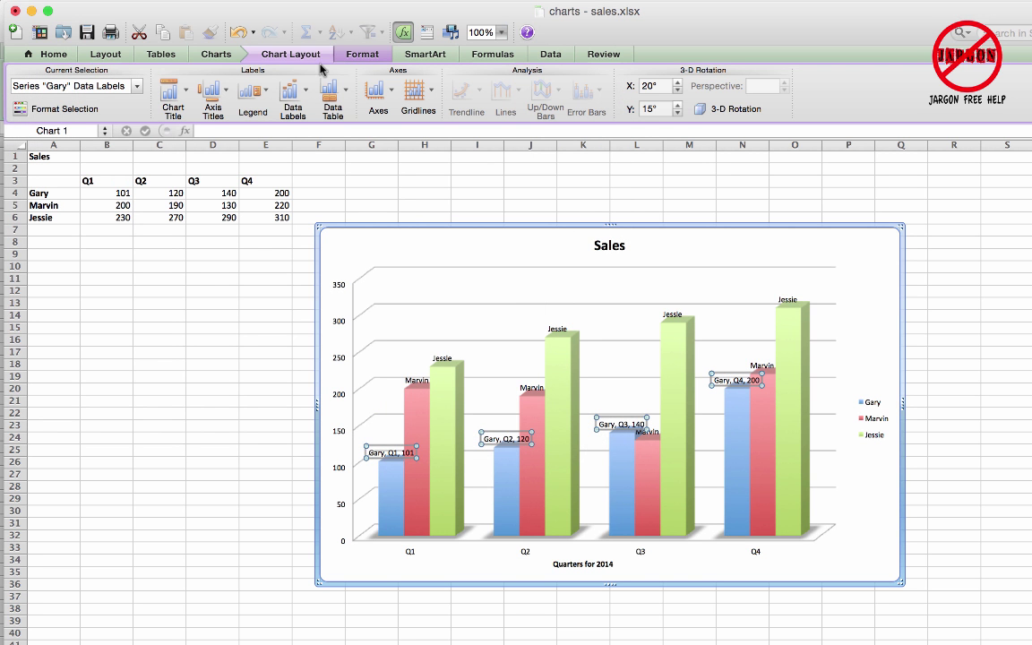
left_click(289, 89)
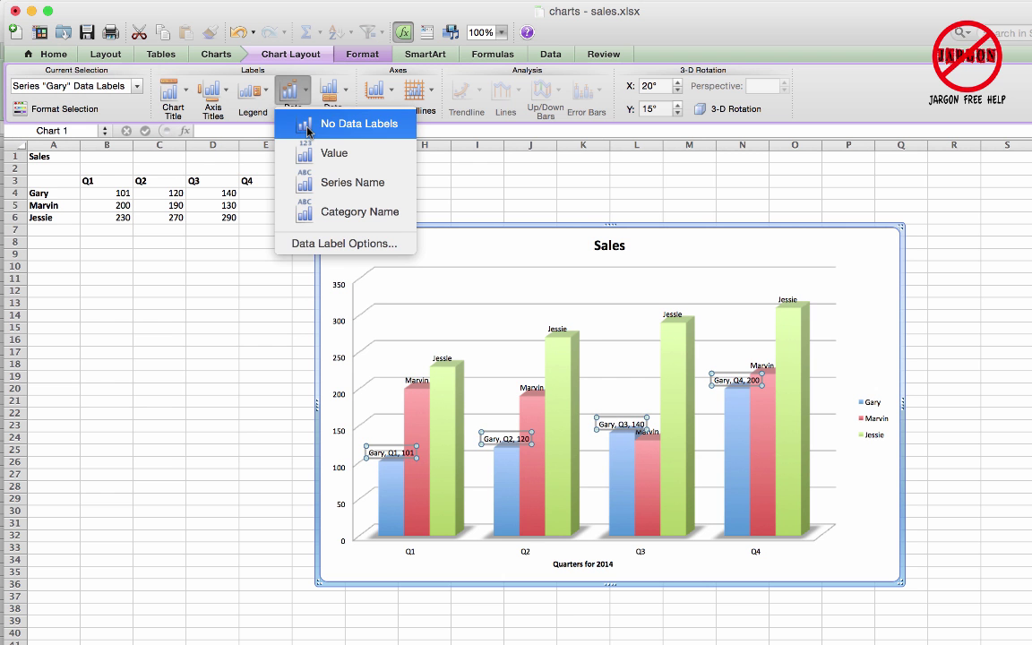
left_click(307, 127)
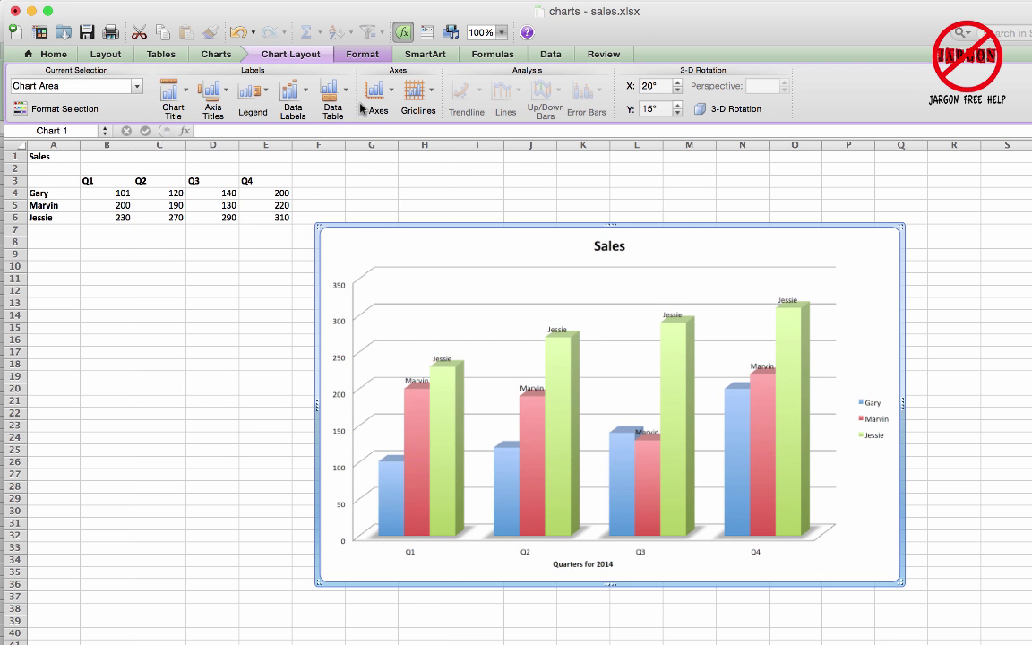
Try a data table without legend keys beneath the chart, and remove it with the No Data Table option
left_click(338, 97)
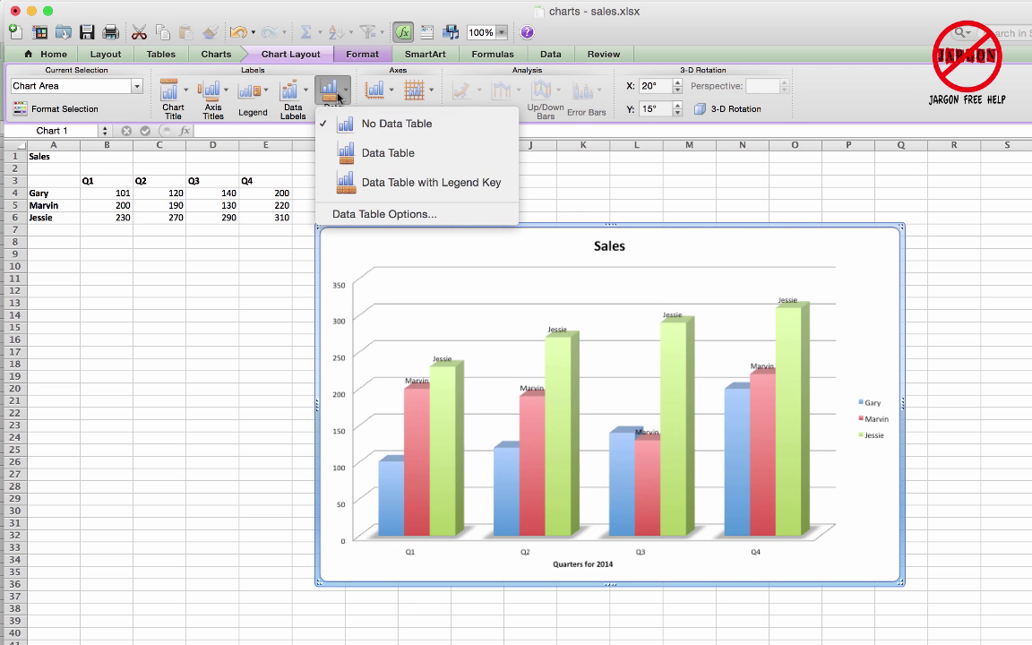
left_click(381, 155)
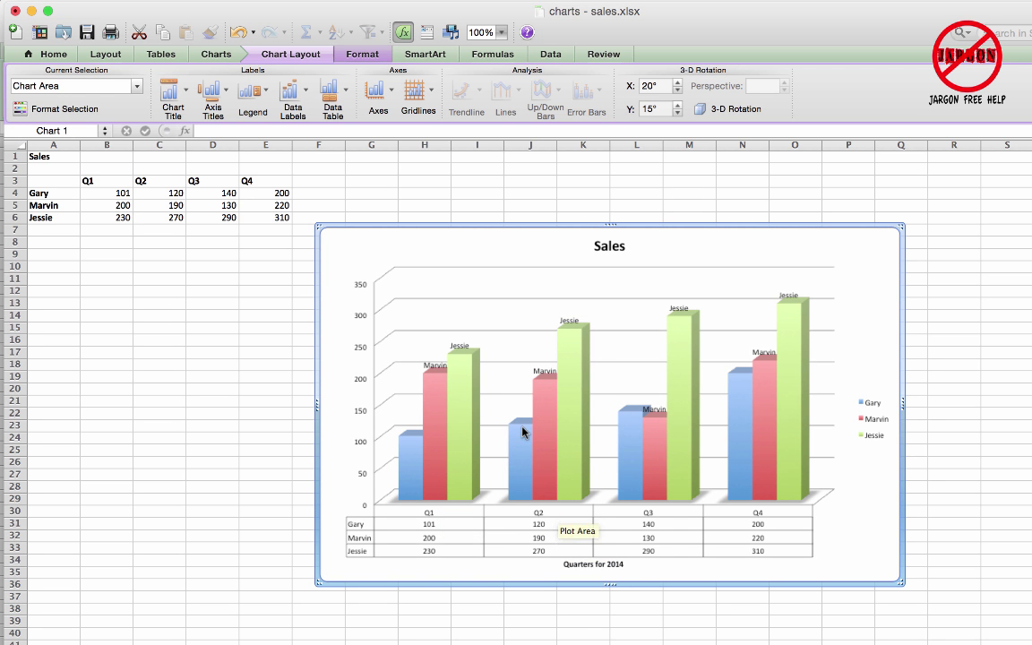
left_click(332, 92)
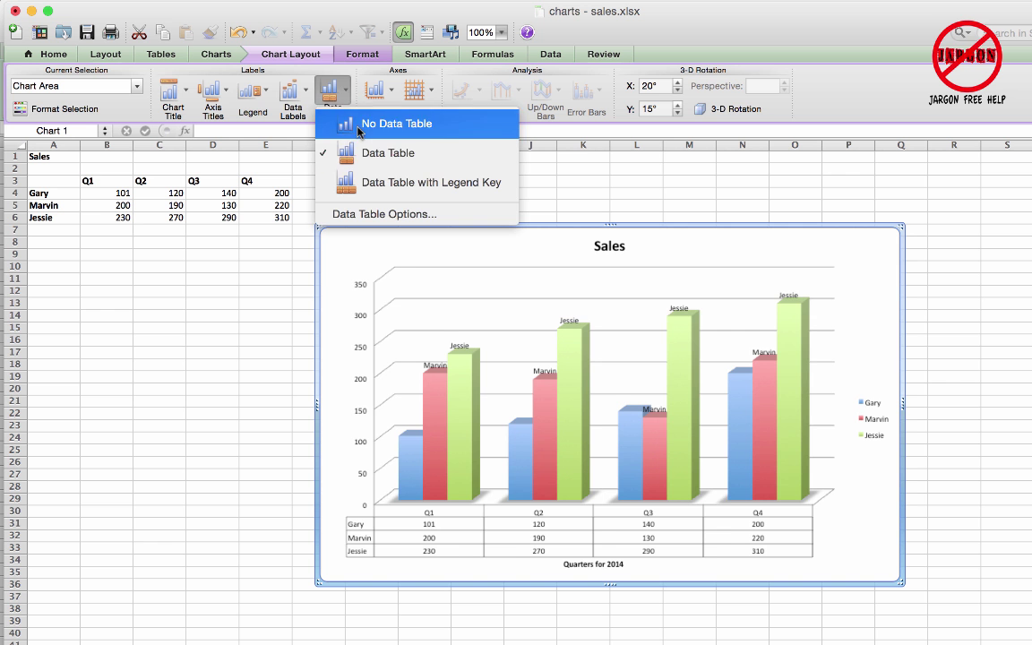
left_click(322, 117)
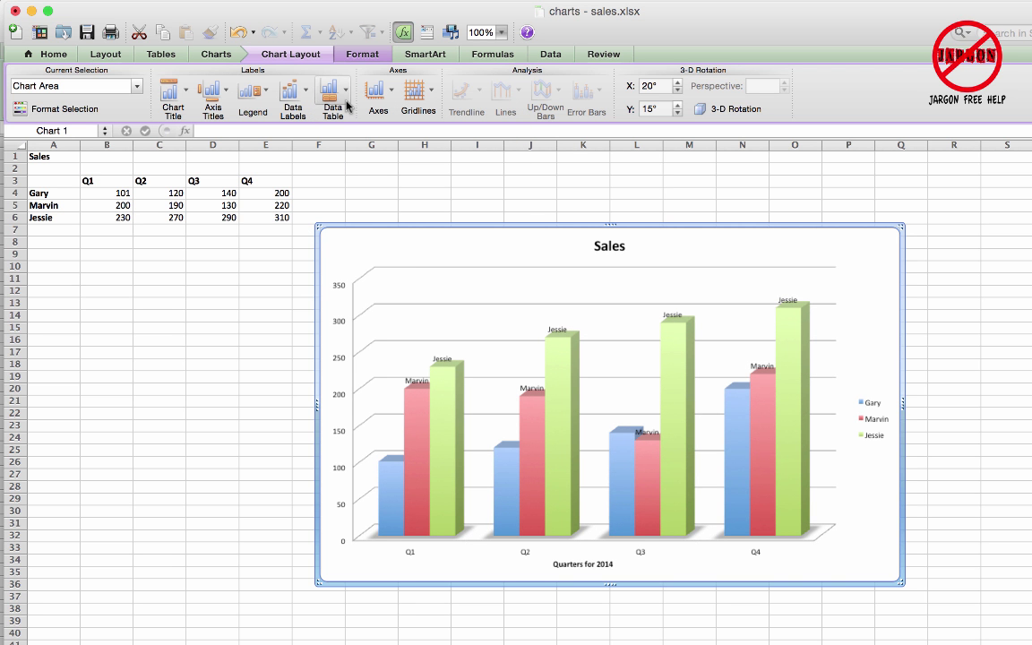
Try the horizontal axis without labels, and switch it back to Axis Left to Right
left_click(392, 92)
mouse_move(394, 117)
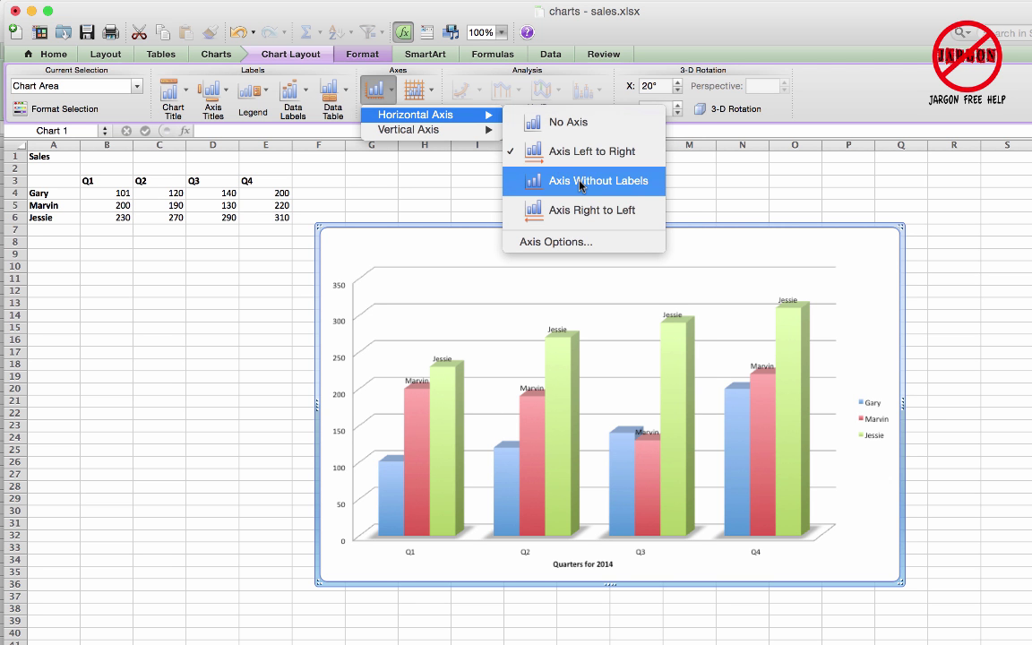
key("Escape")
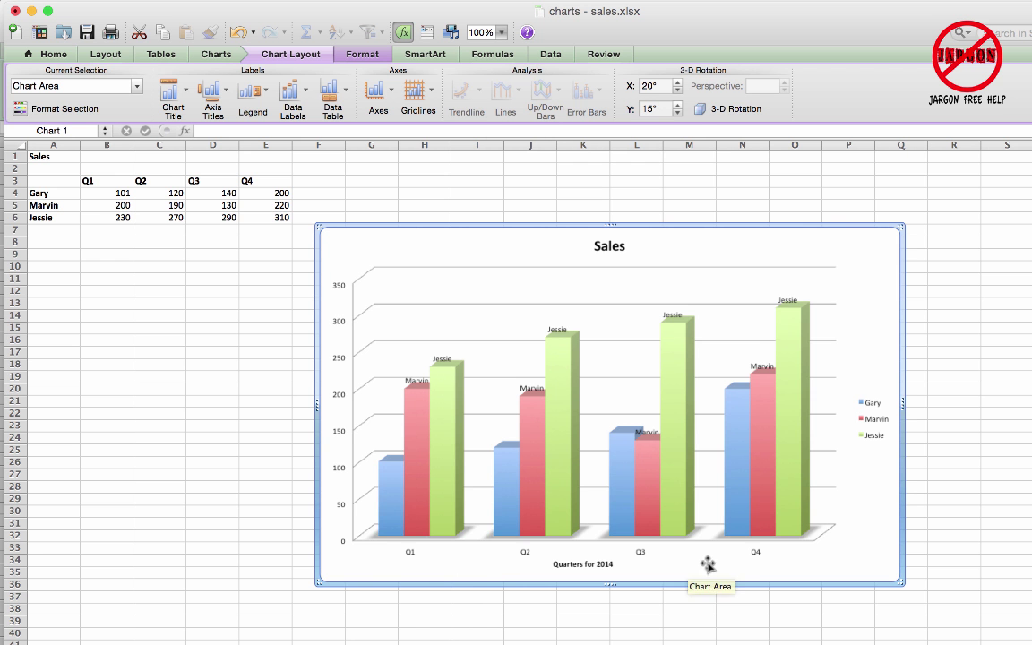
left_click(391, 97)
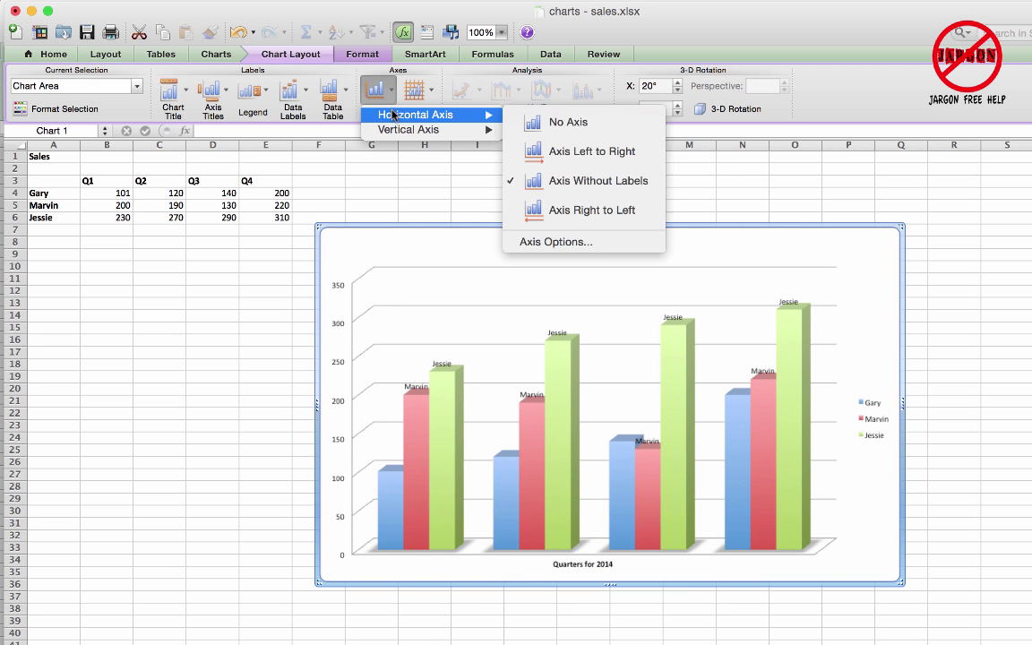
left_click(553, 152)
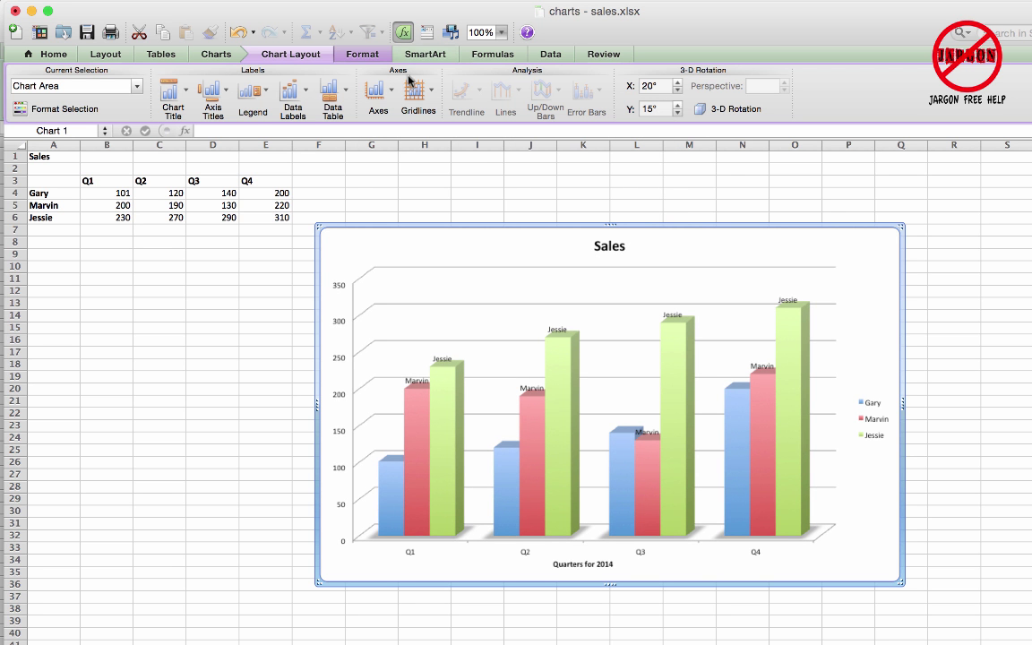
Switch the horizontal gridlines to minor gridlines, and then to major and minor gridlines
left_click(434, 102)
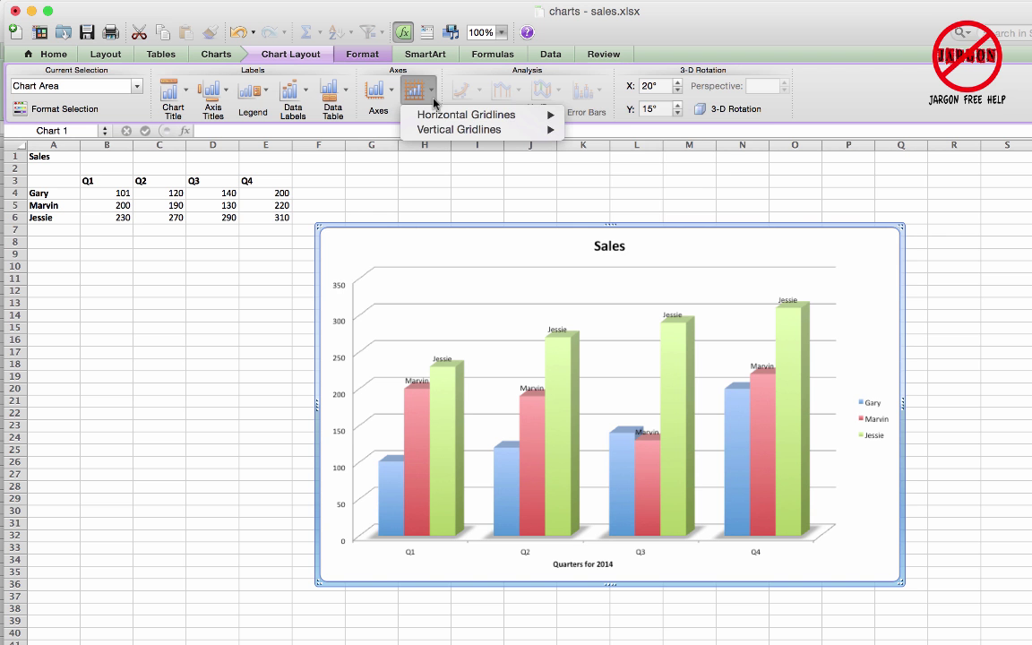
mouse_move(433, 113)
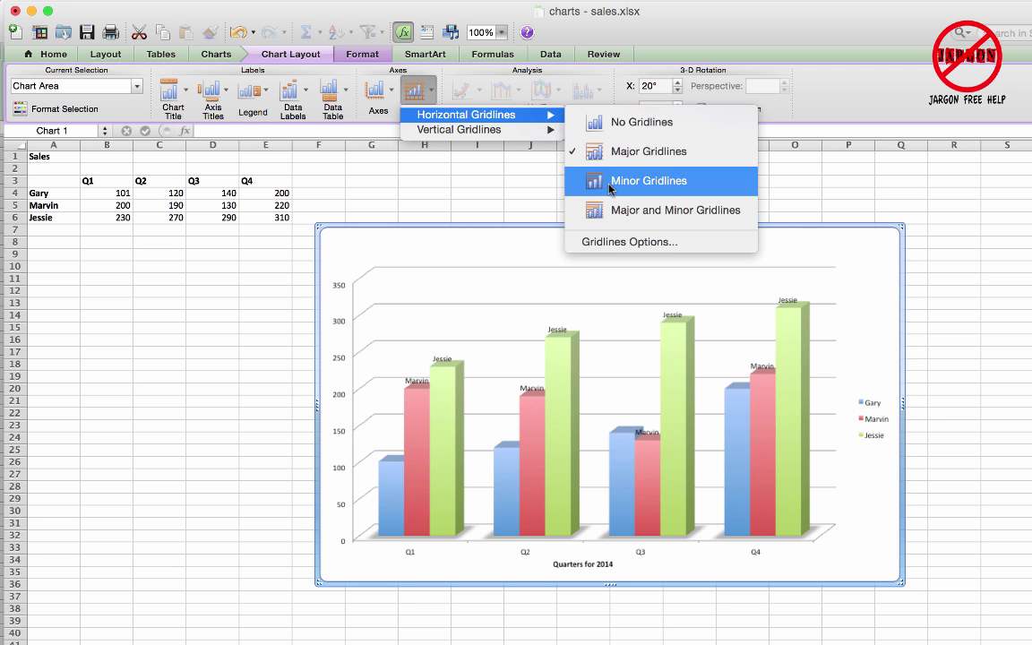
left_click(574, 180)
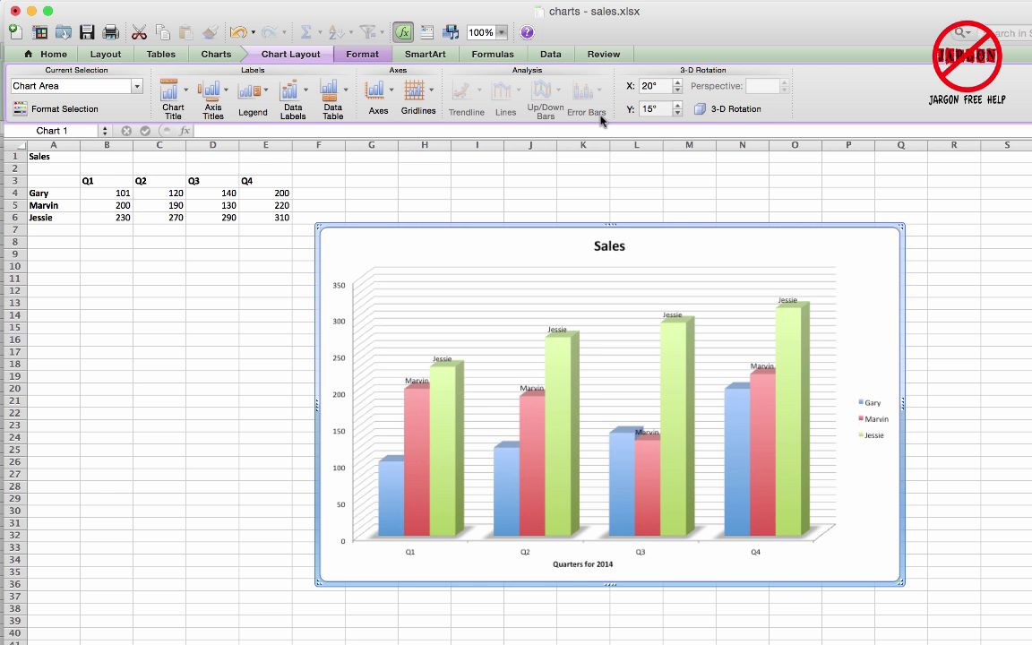
left_click(436, 96)
mouse_move(433, 119)
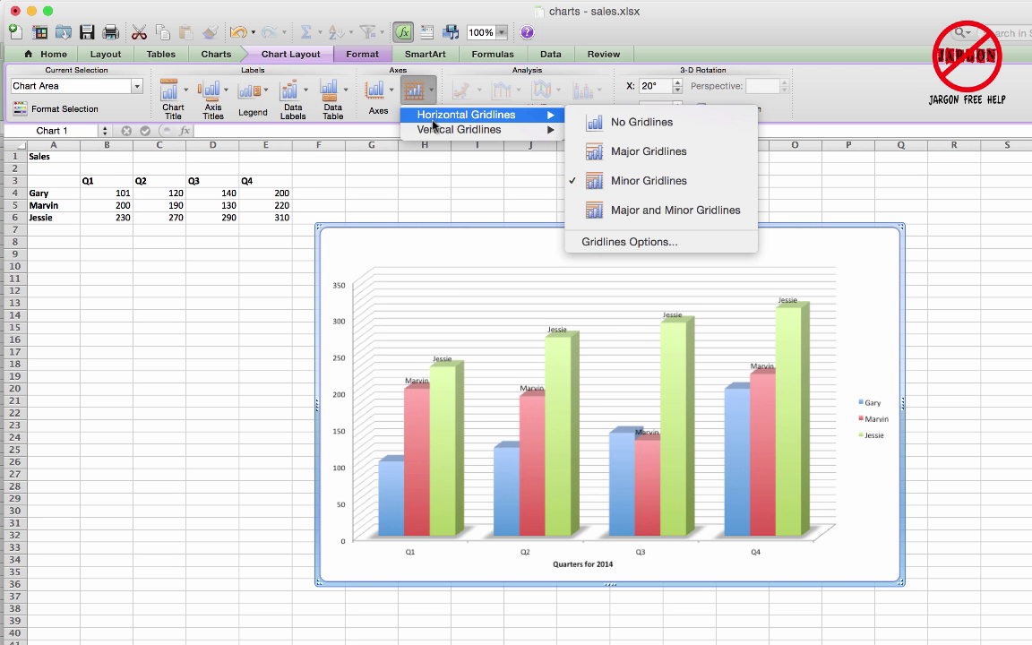
left_click(634, 211)
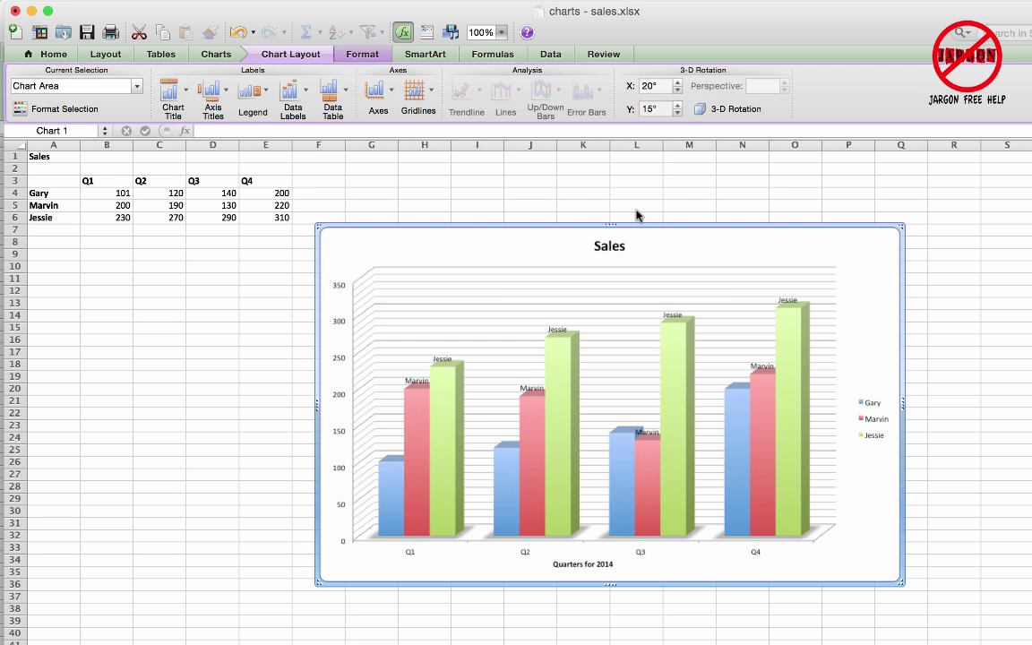
Add major vertical gridlines to the chart
left_click(424, 102)
mouse_move(430, 132)
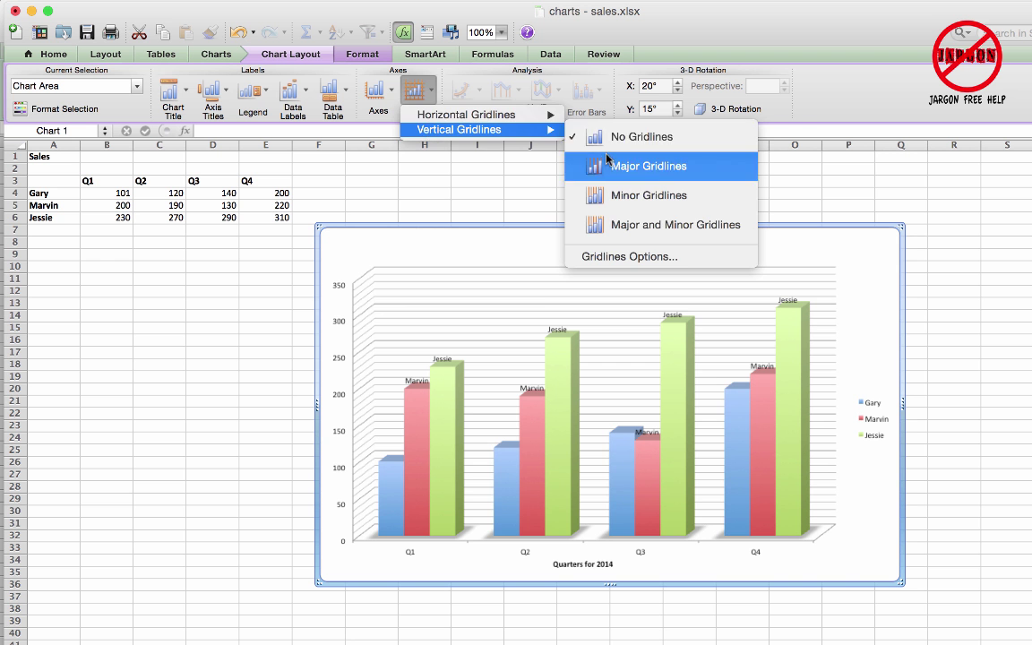
left_click(638, 166)
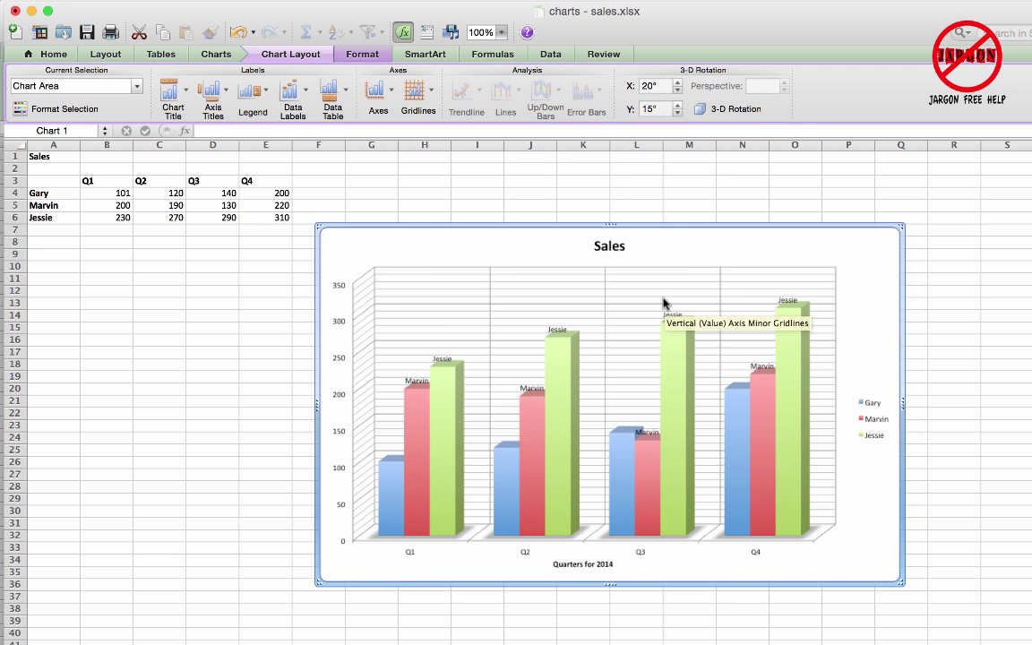
Rotate the 3-D chart to 37° for X and 25° for Y
left_click(678, 82)
left_click(678, 82)
left_click(678, 83)
left_click(678, 82)
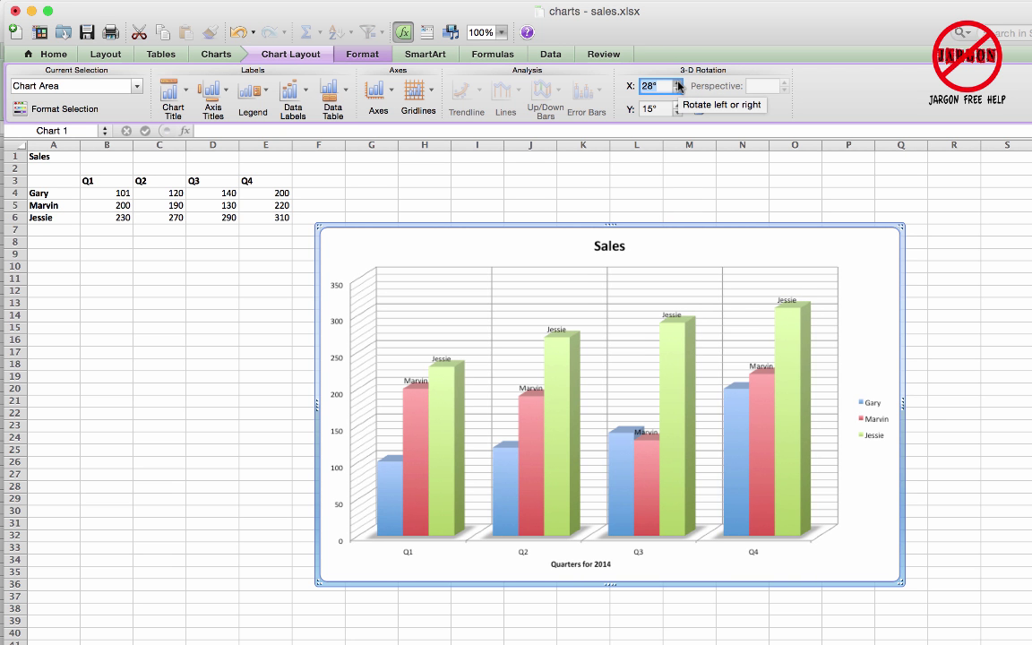
left_click(678, 82)
left_click(678, 82)
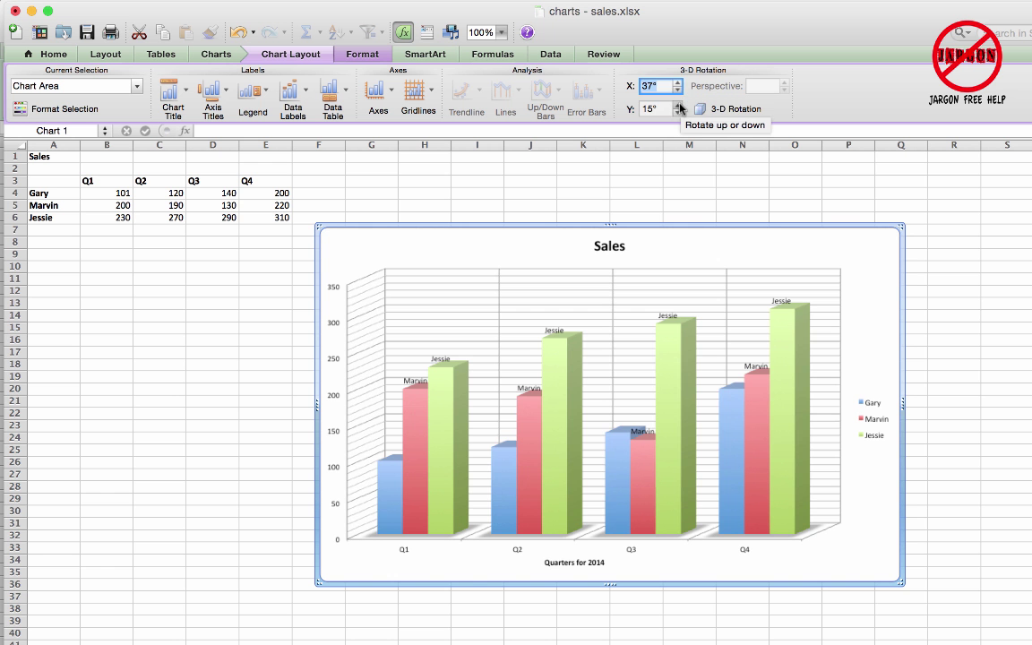
left_click(678, 106)
left_click(678, 106)
left_click(678, 106)
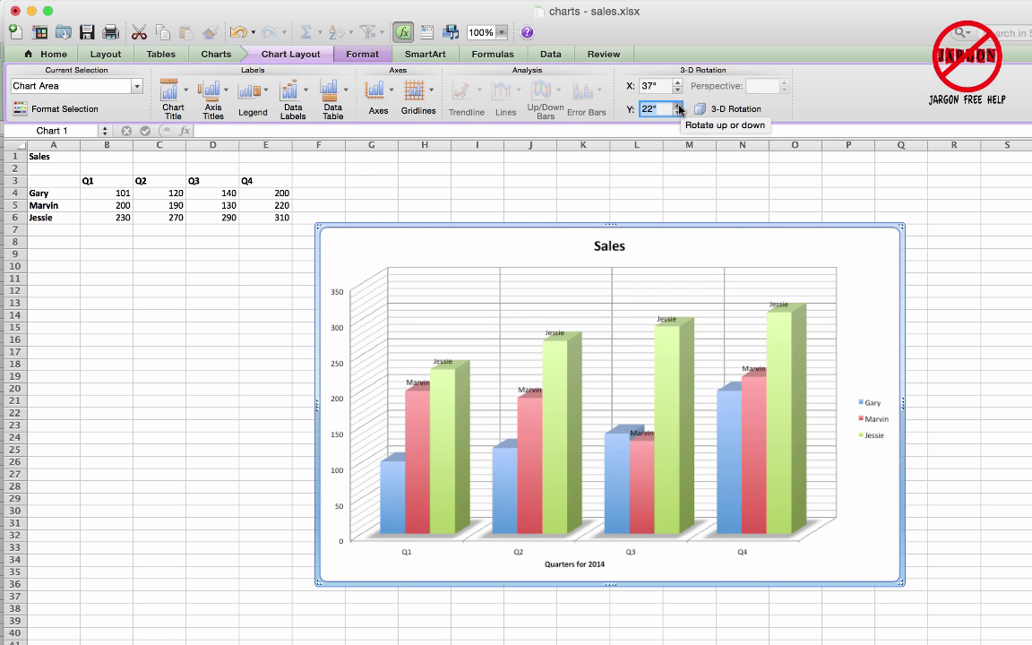
left_click(678, 106)
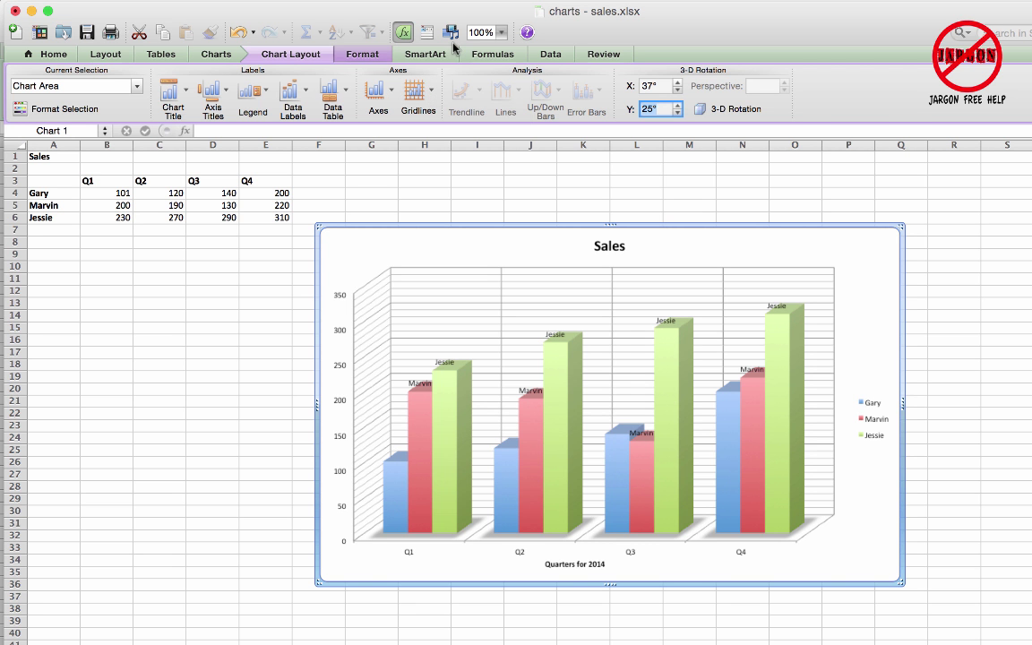
Fill all columns of the blue series with the green theme color
left_click(361, 56)
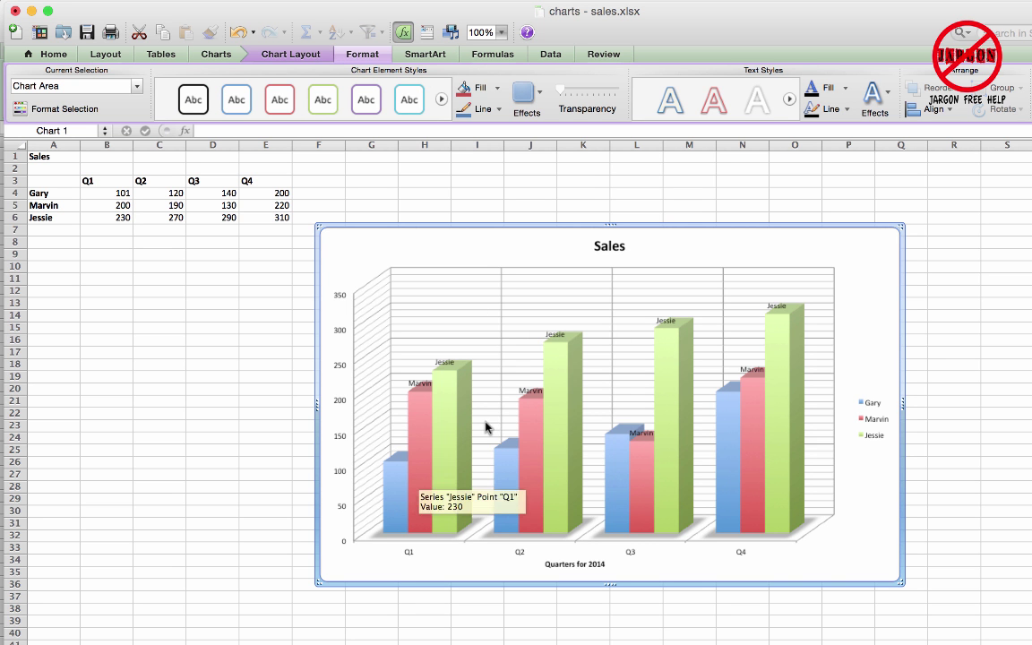
left_click(390, 478)
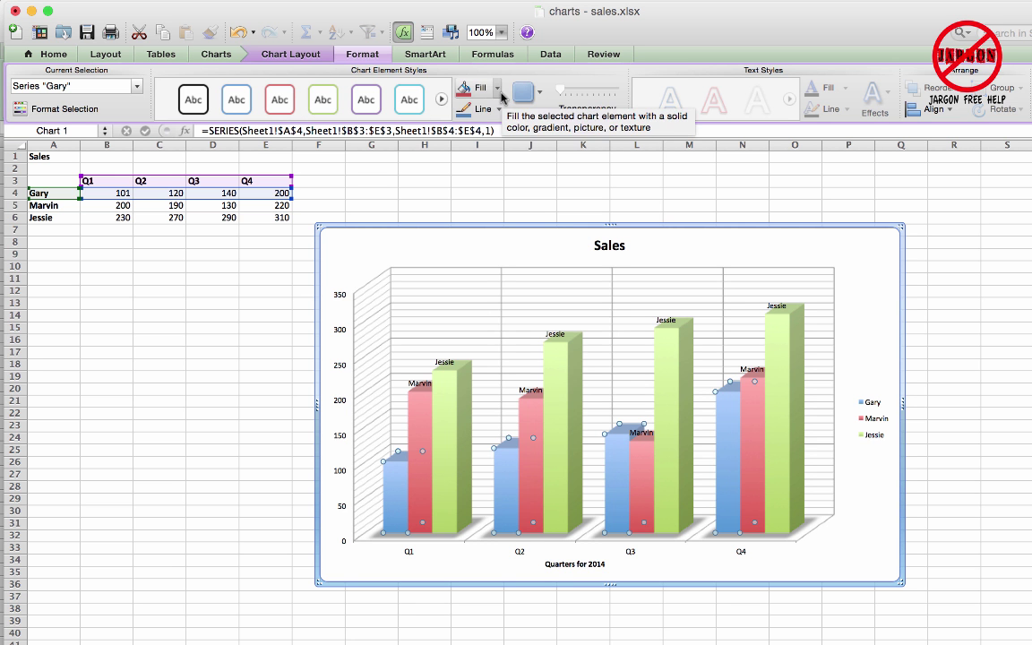
left_click(484, 89)
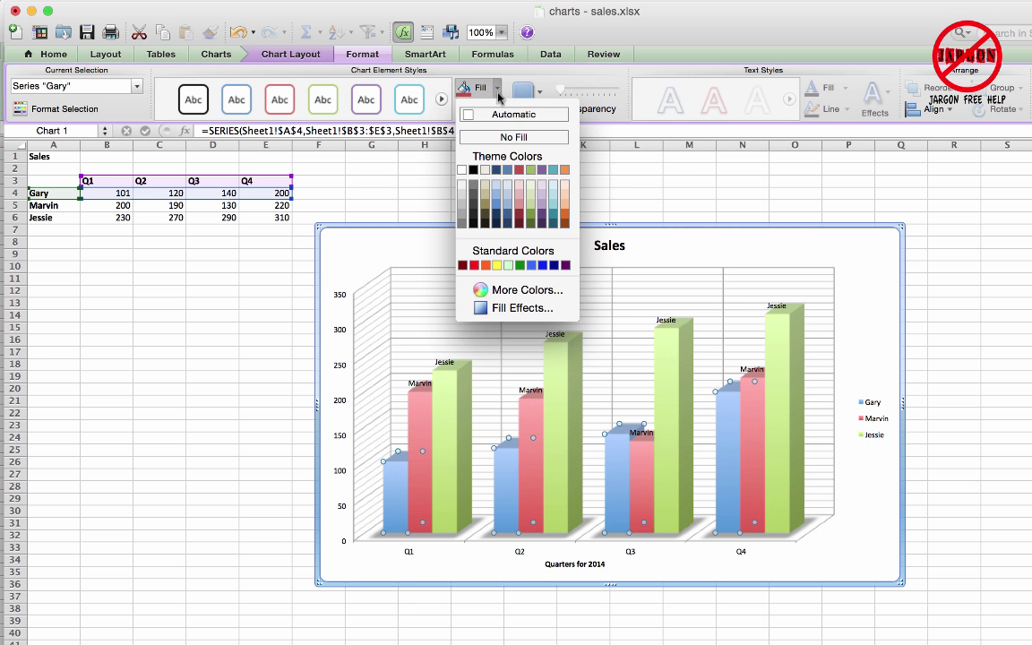
left_click(531, 170)
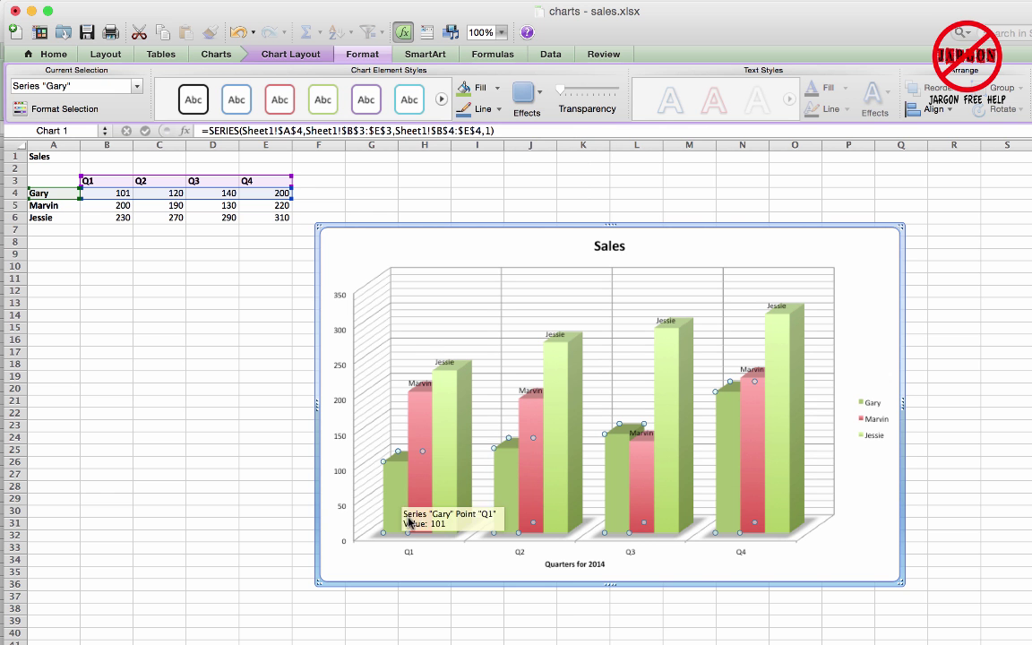
Fill only the first series' Q3 column with standard yellow and give it a black outline
left_click(621, 489)
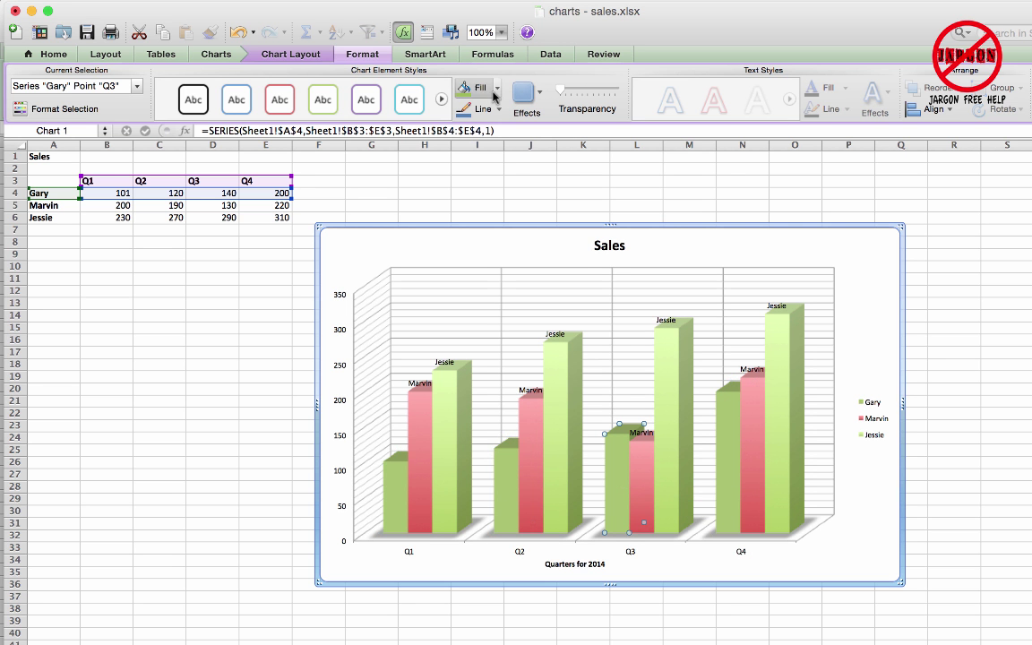
left_click(493, 96)
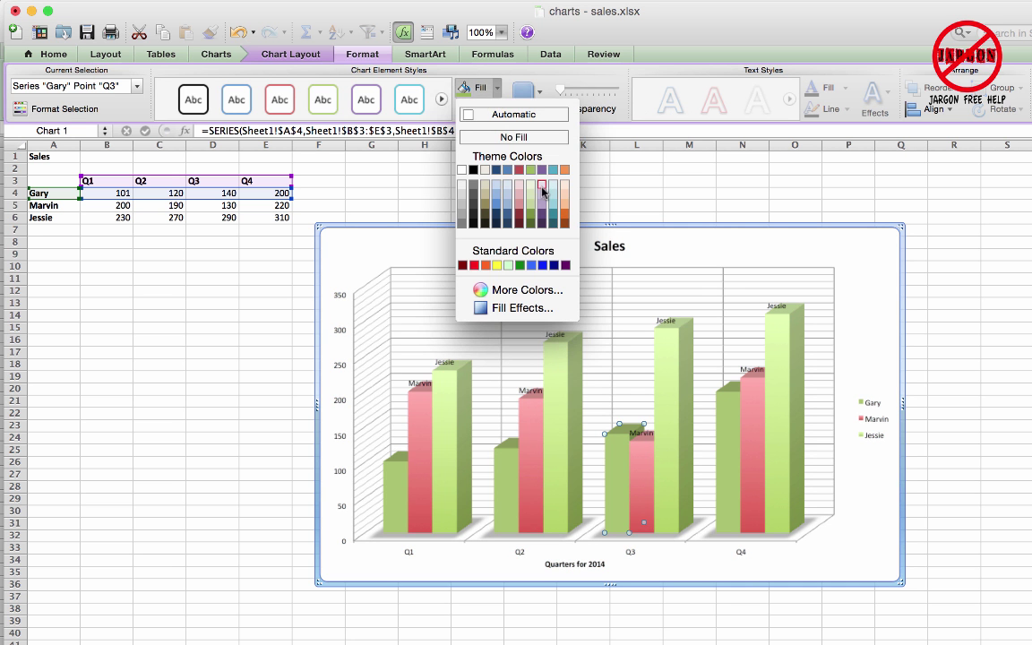
left_click(498, 271)
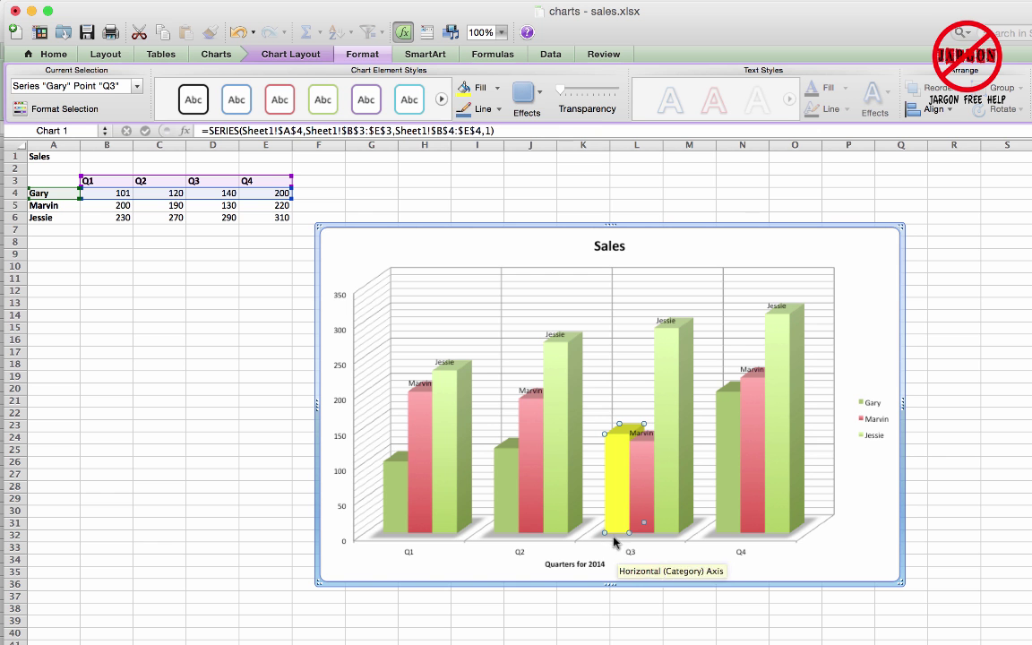
left_click(494, 111)
left_click(471, 172)
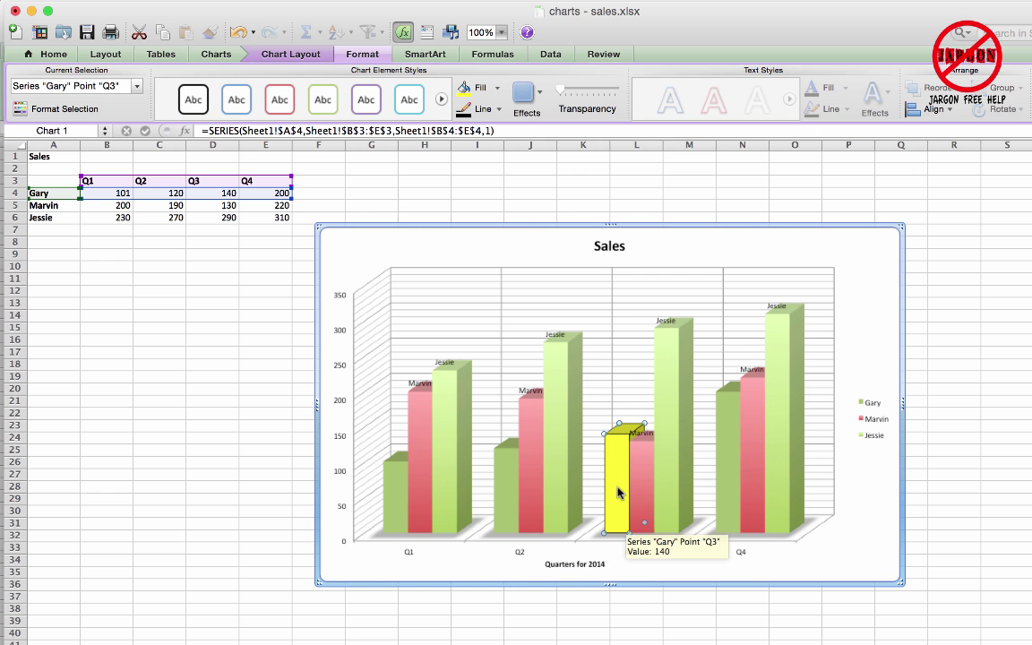
Apply a shadow effect to the yellow Q3 column
left_click(537, 95)
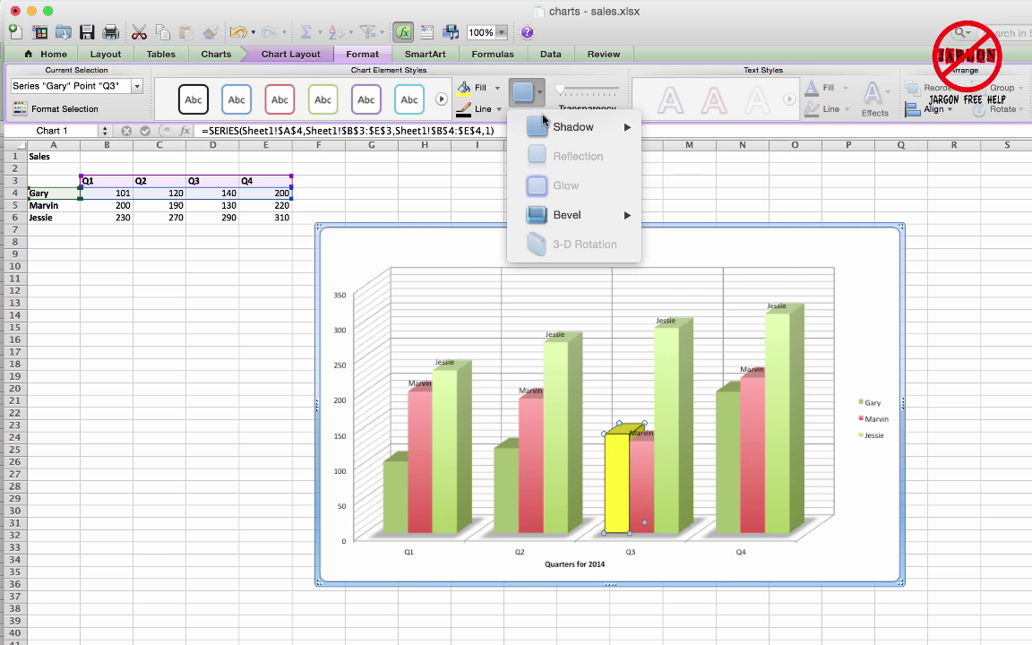
mouse_move(573, 127)
left_click(673, 160)
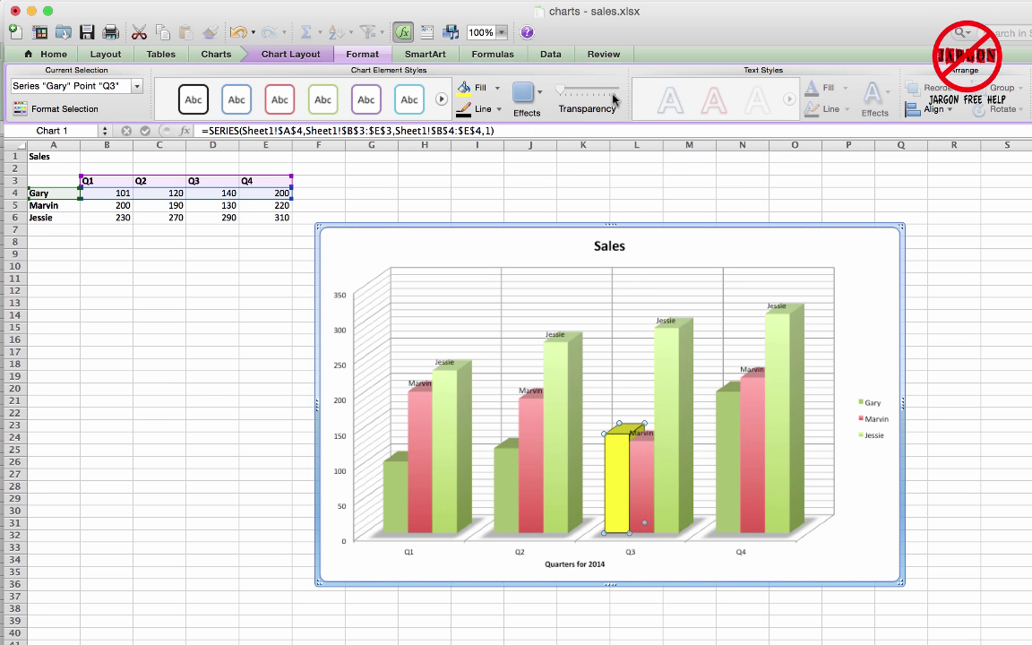
Try making the yellow Q3 column about half transparent, and return it to fully opaque
left_click_drag(560, 89, 592, 90)
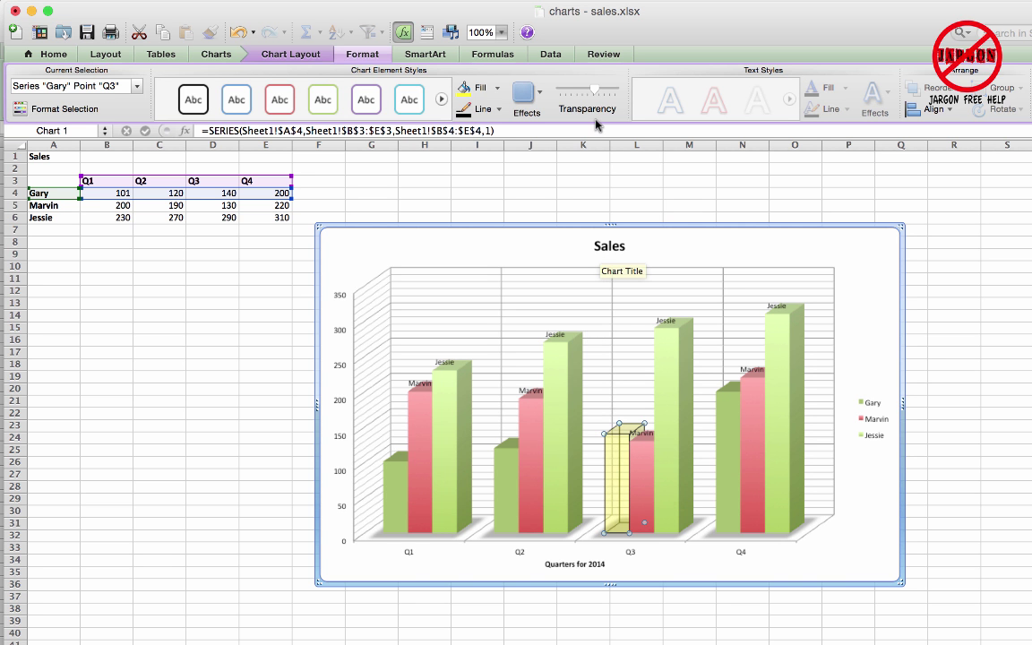
left_click(559, 91)
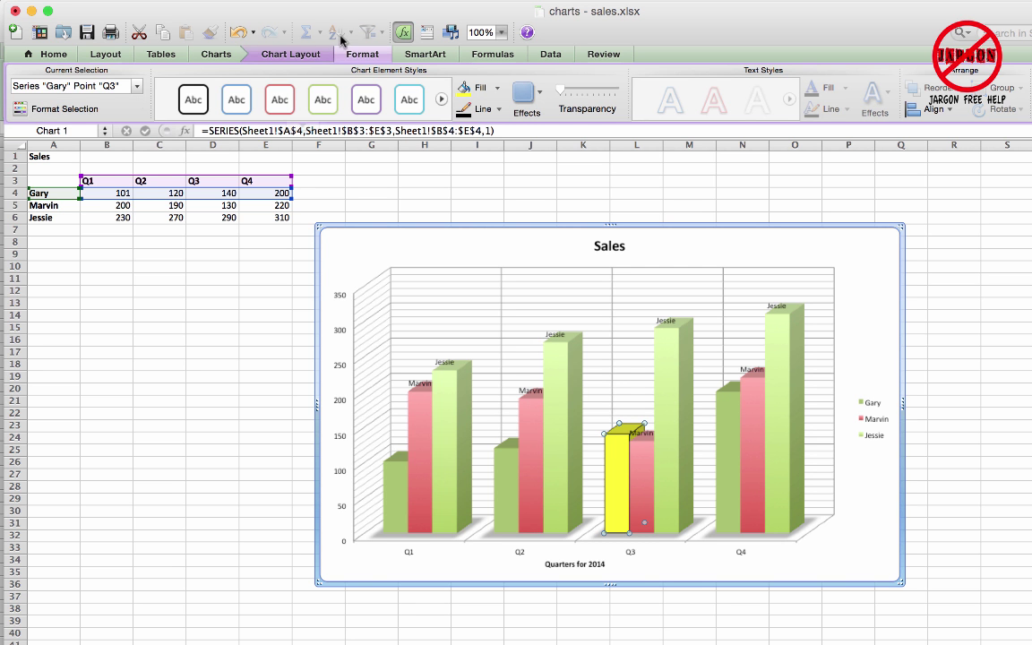
Fill the chart area with the solid medium blue theme color
left_click(138, 87)
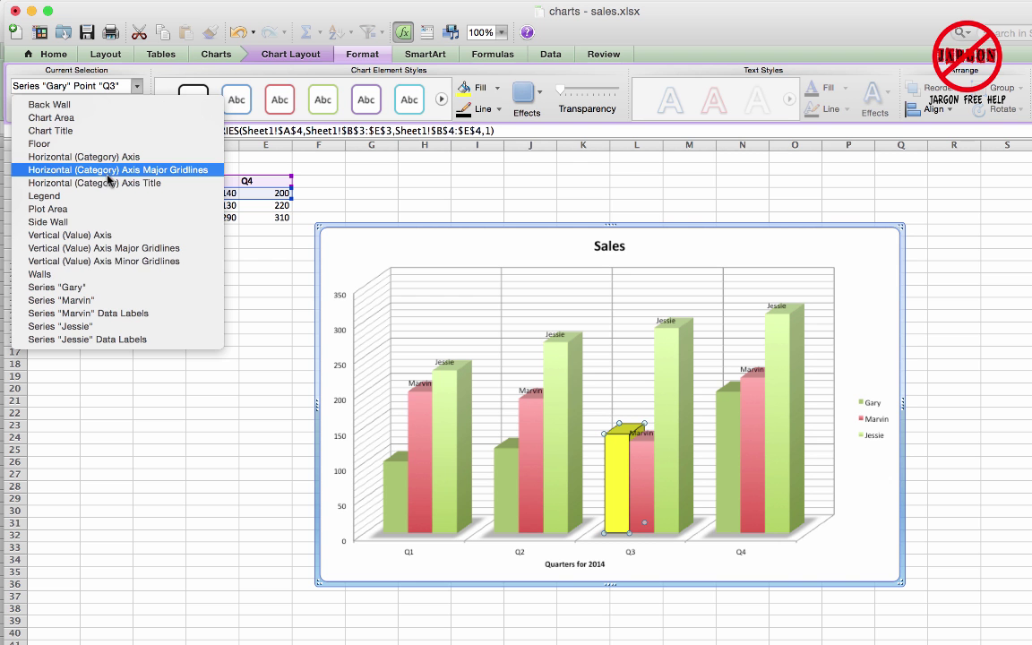
left_click(115, 122)
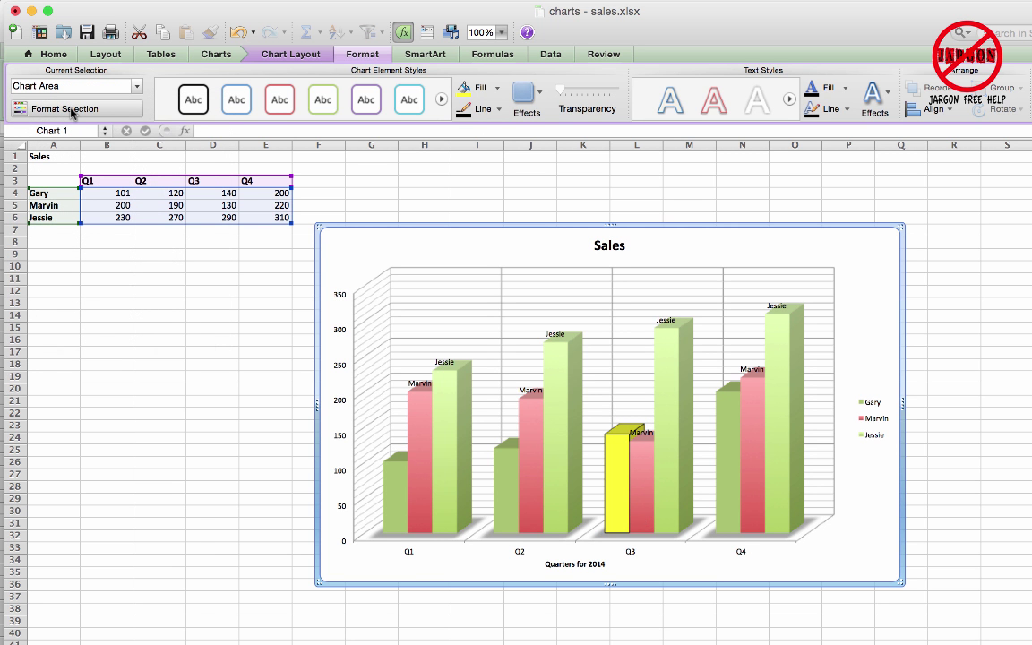
left_click(71, 111)
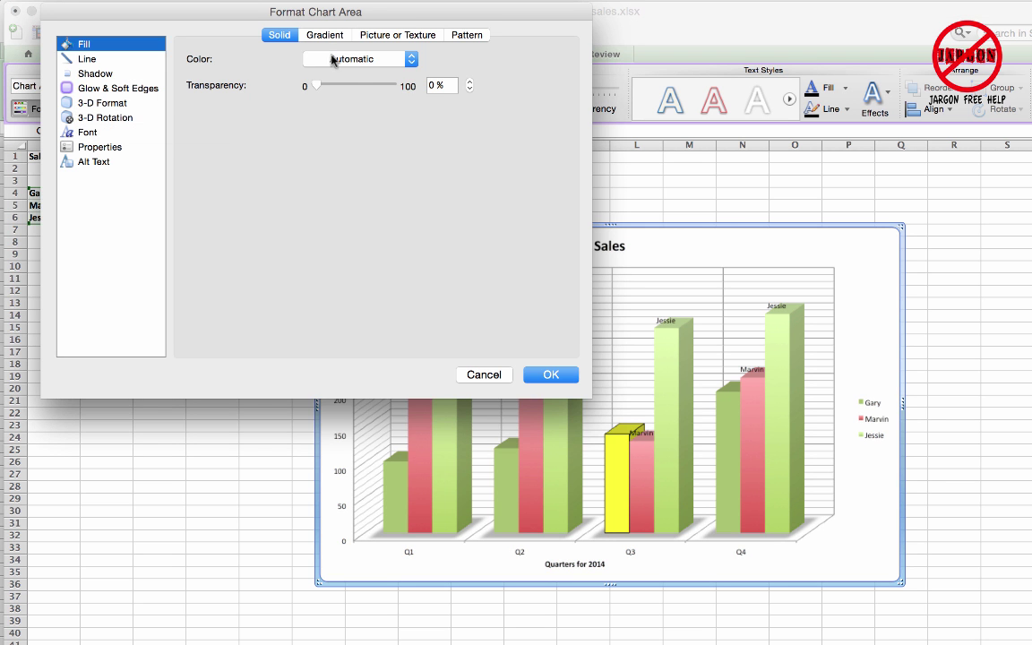
left_click(335, 59)
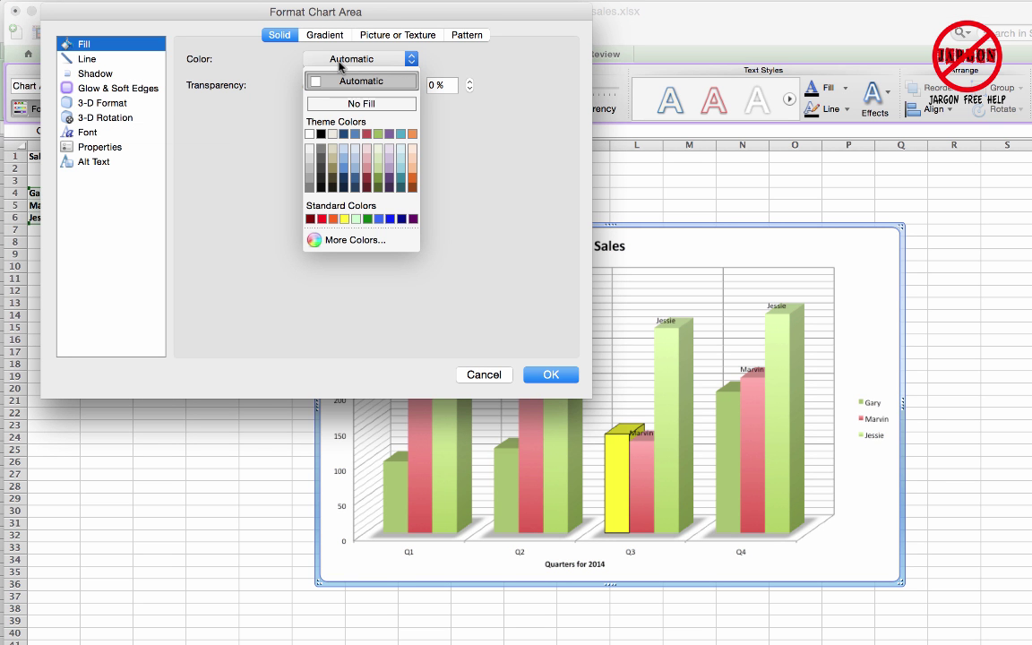
left_click(355, 134)
left_click(548, 376)
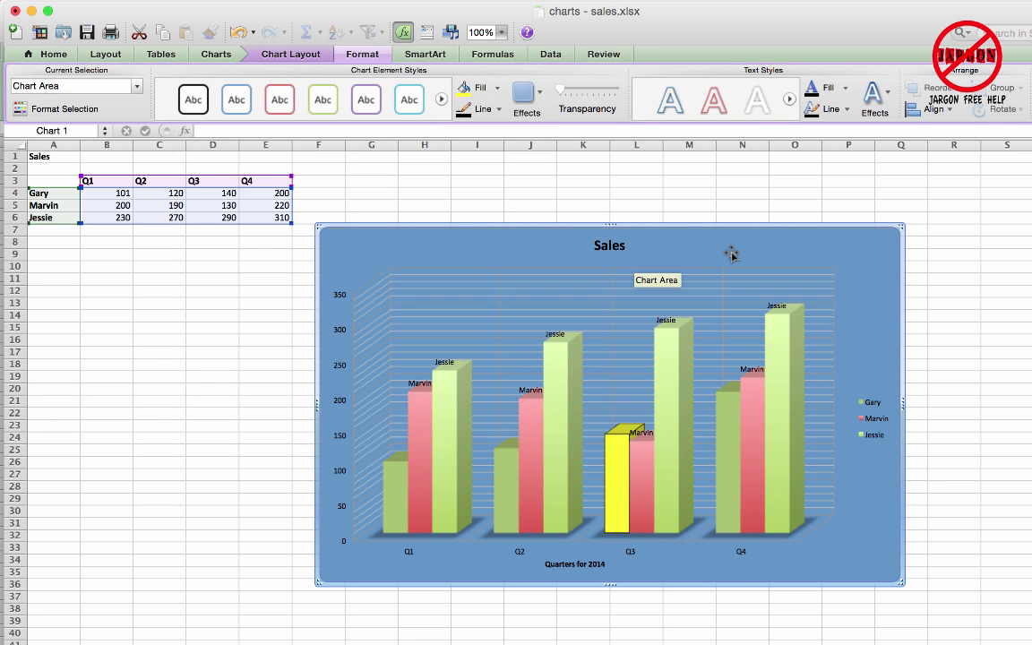
Set the 3-D chart's X rotation to 60°
right_click(848, 293)
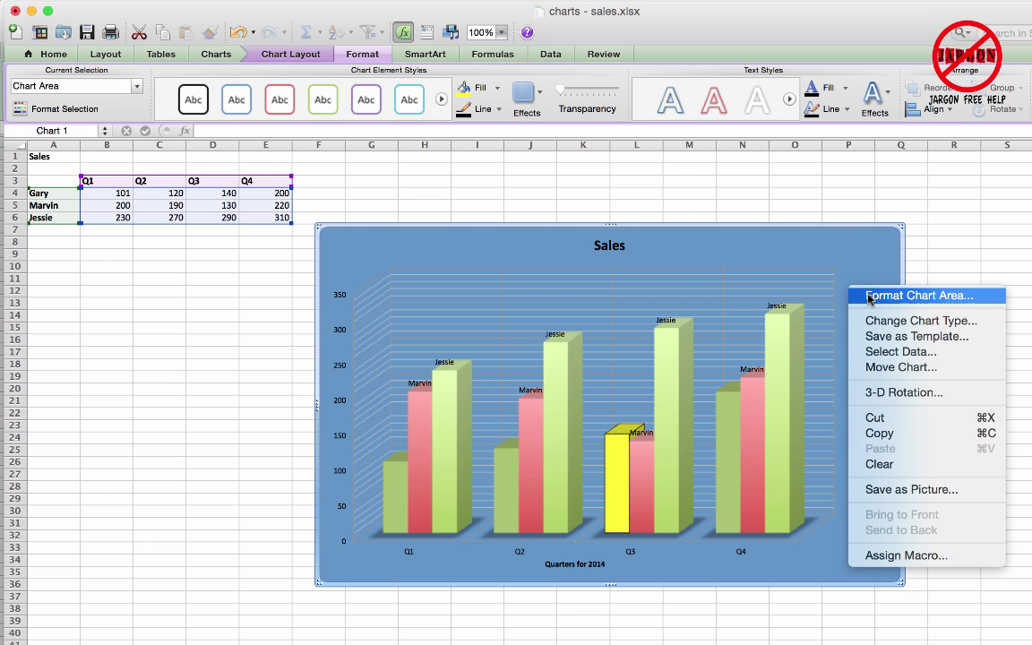
left_click(845, 282)
left_click(813, 286)
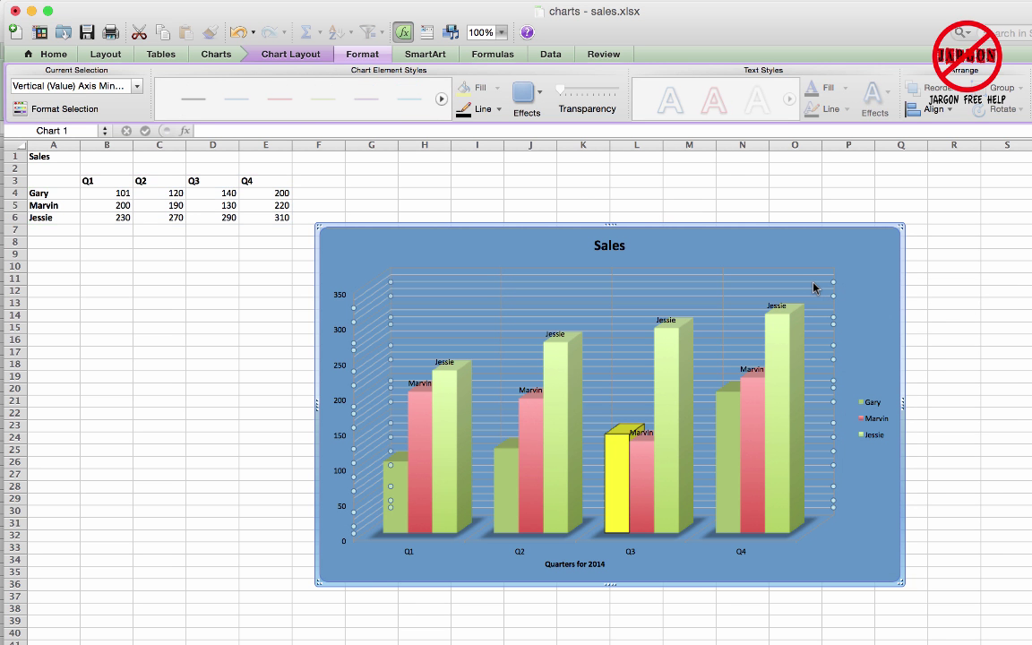
right_click(813, 287)
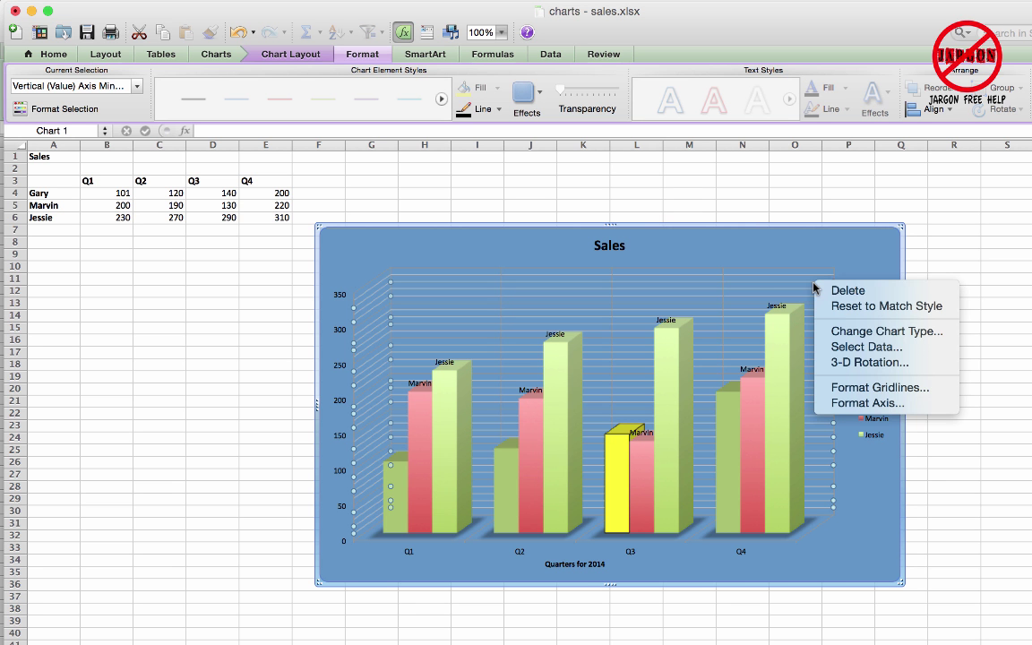
left_click(849, 363)
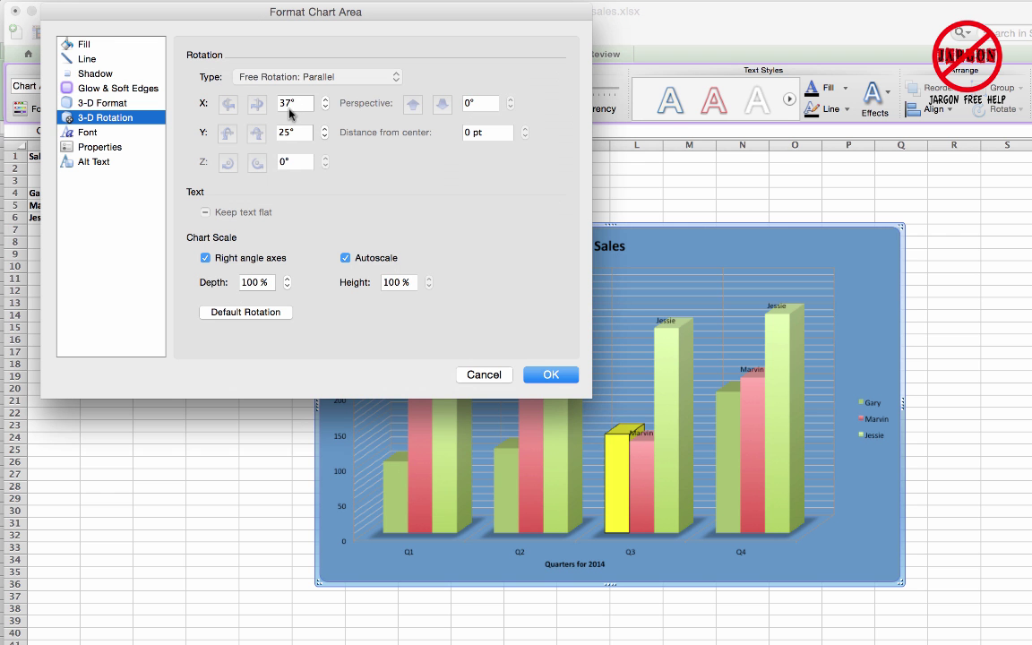
left_click(326, 100)
left_click(326, 100)
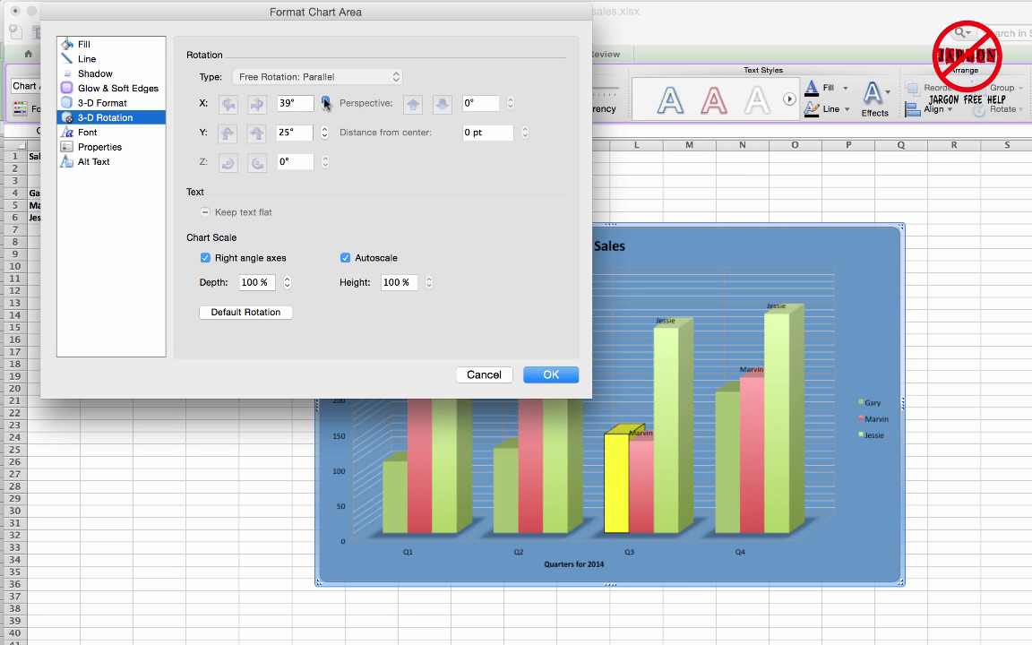
left_click(326, 101)
left_click(326, 100)
left_click(326, 101)
left_click(326, 101)
left_click(326, 100)
left_click(326, 100)
left_click(326, 101)
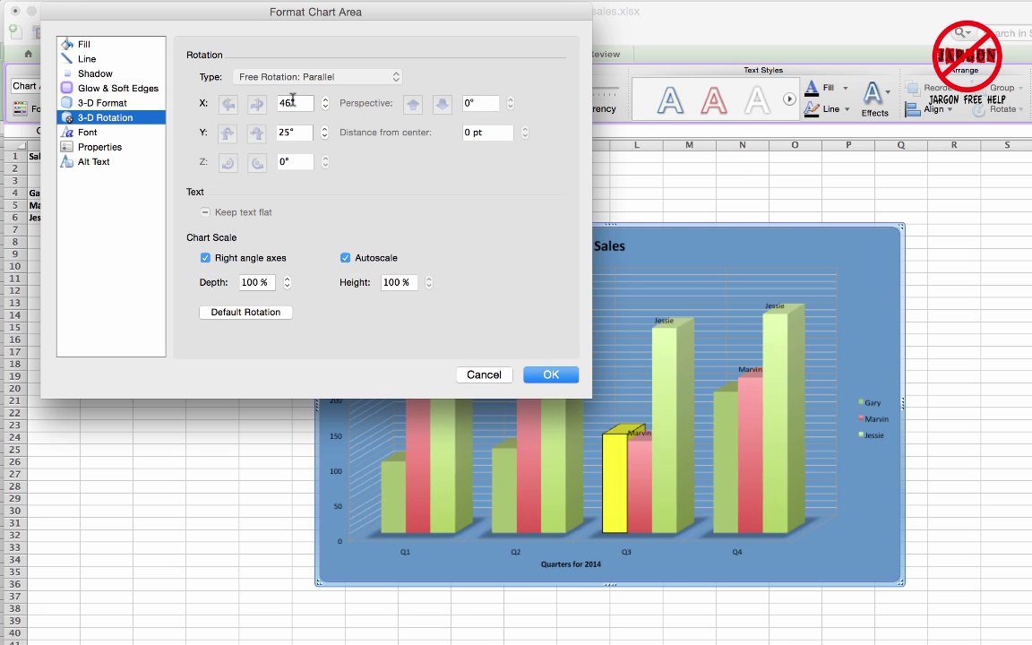
left_click_drag(286, 103, 223, 102)
type("60")
key("Return")
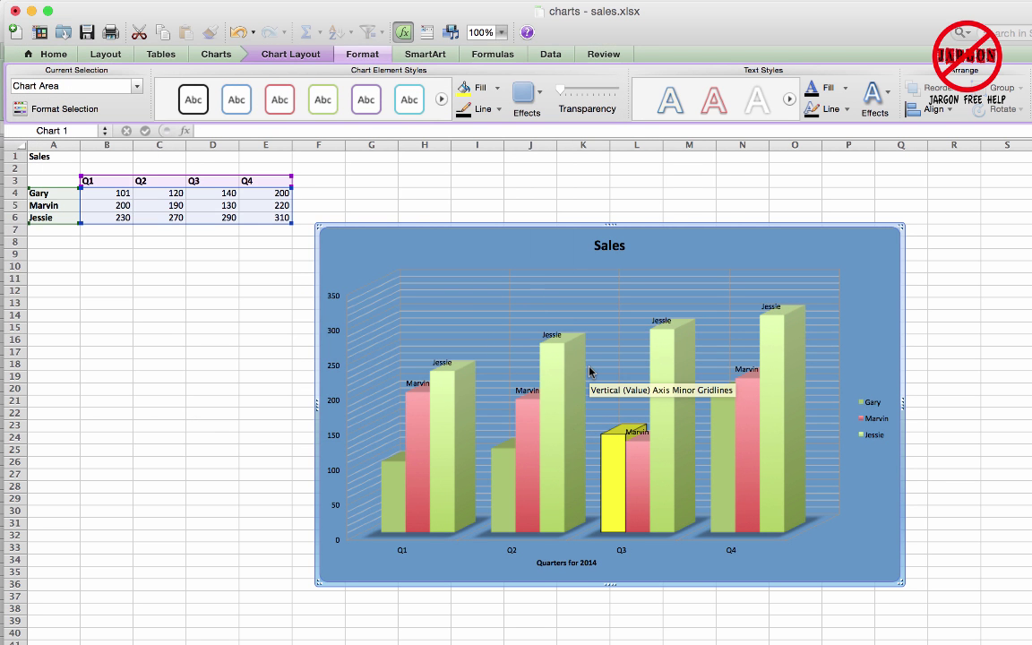
Change the column chart's type to 3-D Pie
left_click(285, 55)
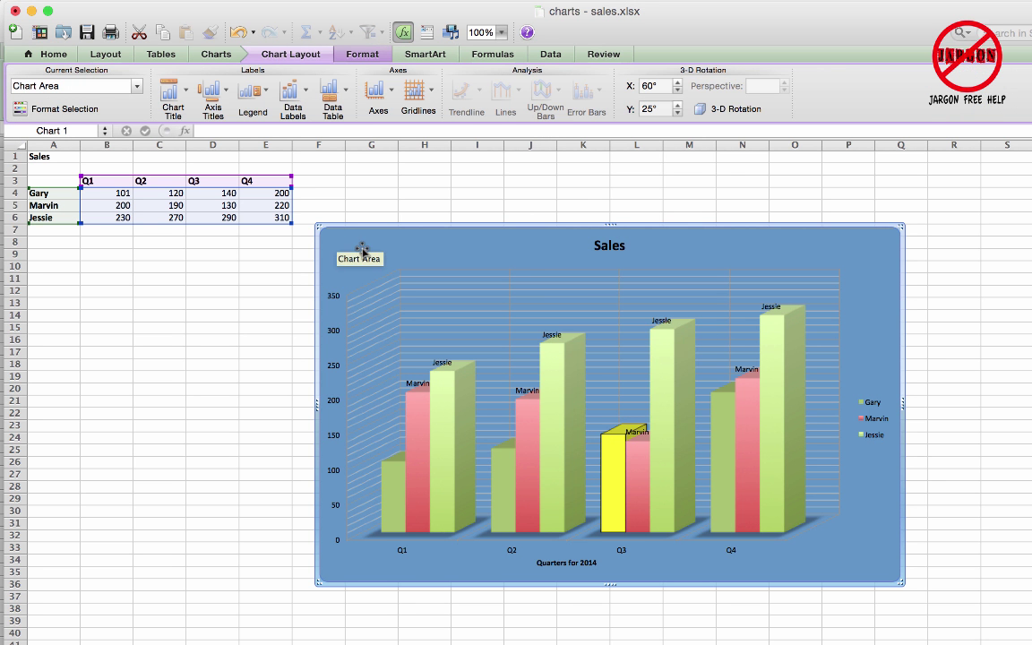
left_click(215, 55)
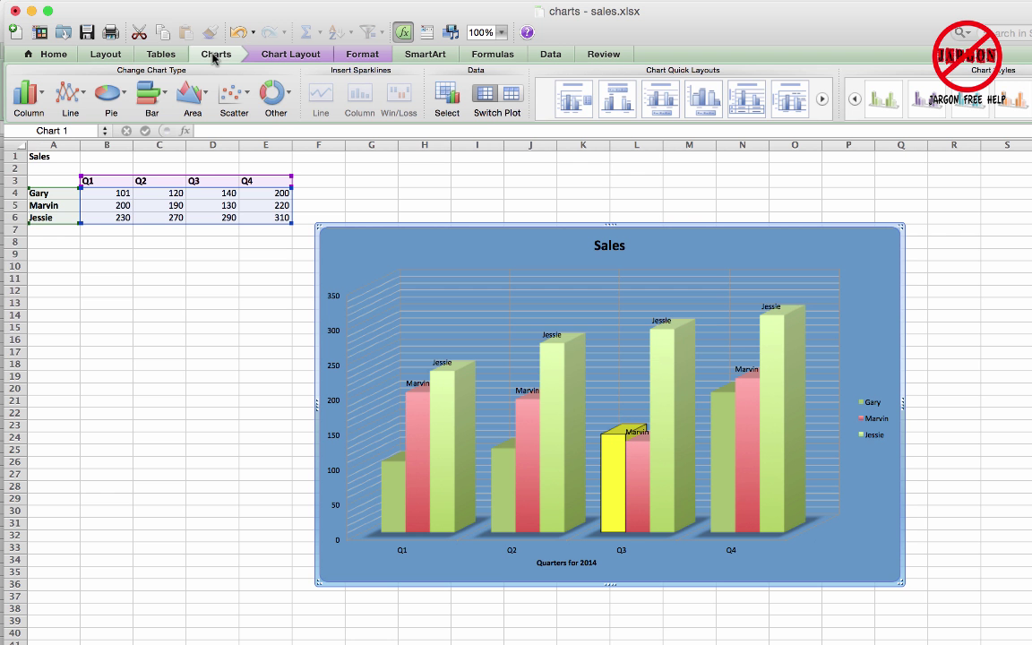
left_click(111, 100)
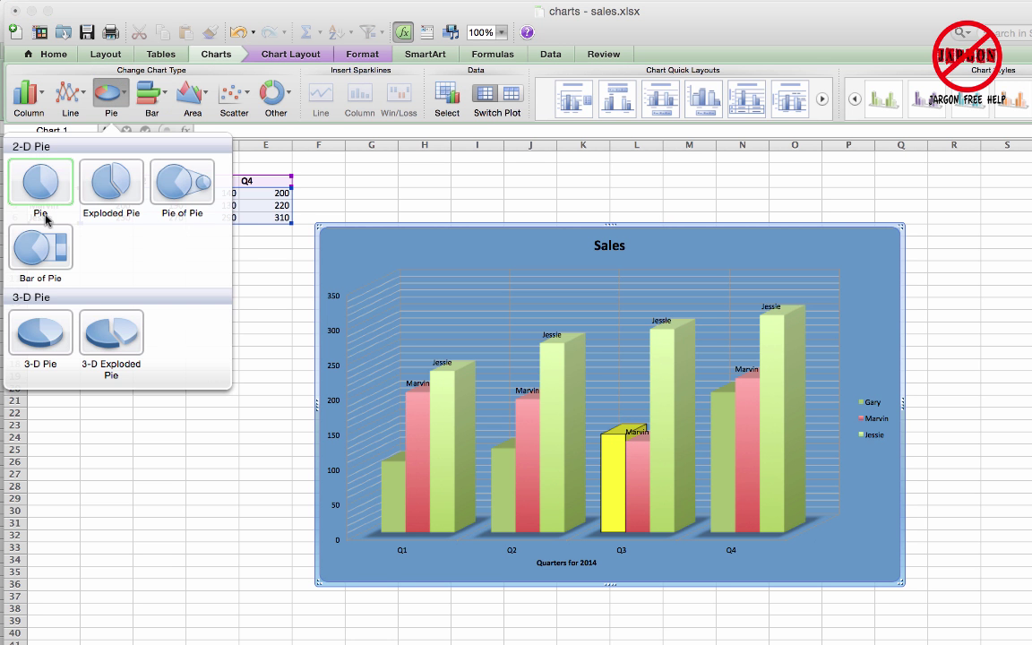
left_click(54, 336)
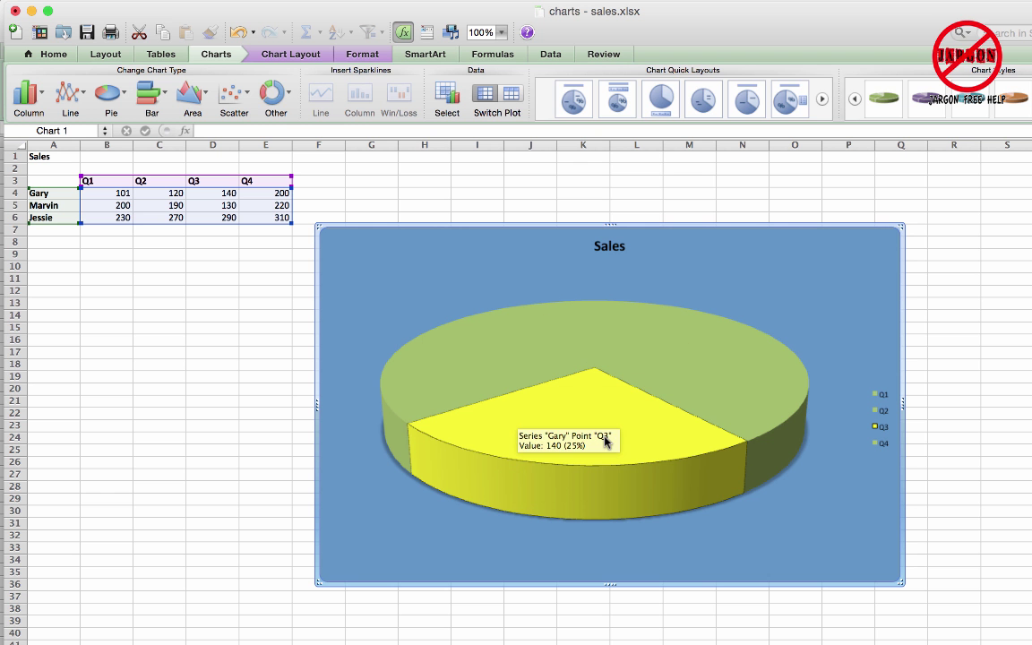
Pull the Q3, Q4, Q1 and Q2 slices apart from the centre of the 3-D pie
left_click(635, 343)
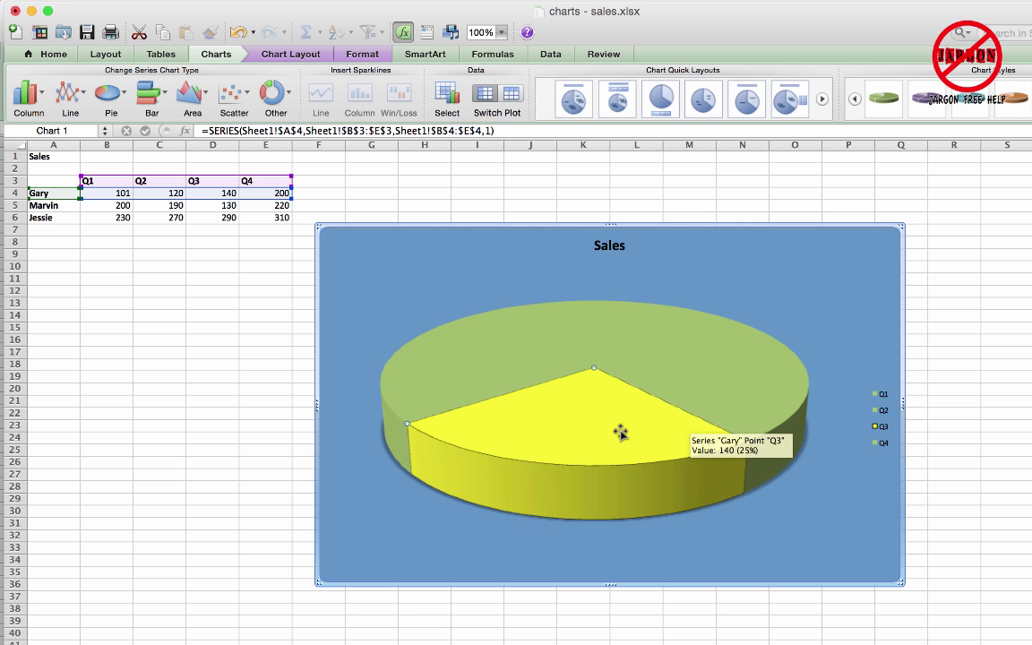
left_click_drag(584, 436, 574, 463)
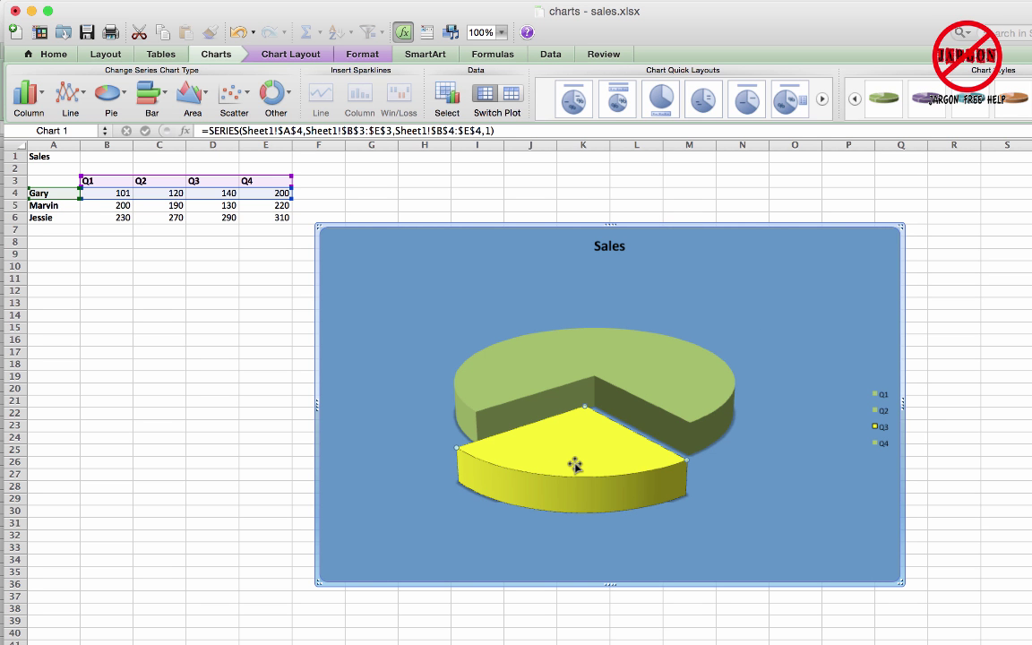
left_click_drag(649, 350, 528, 345)
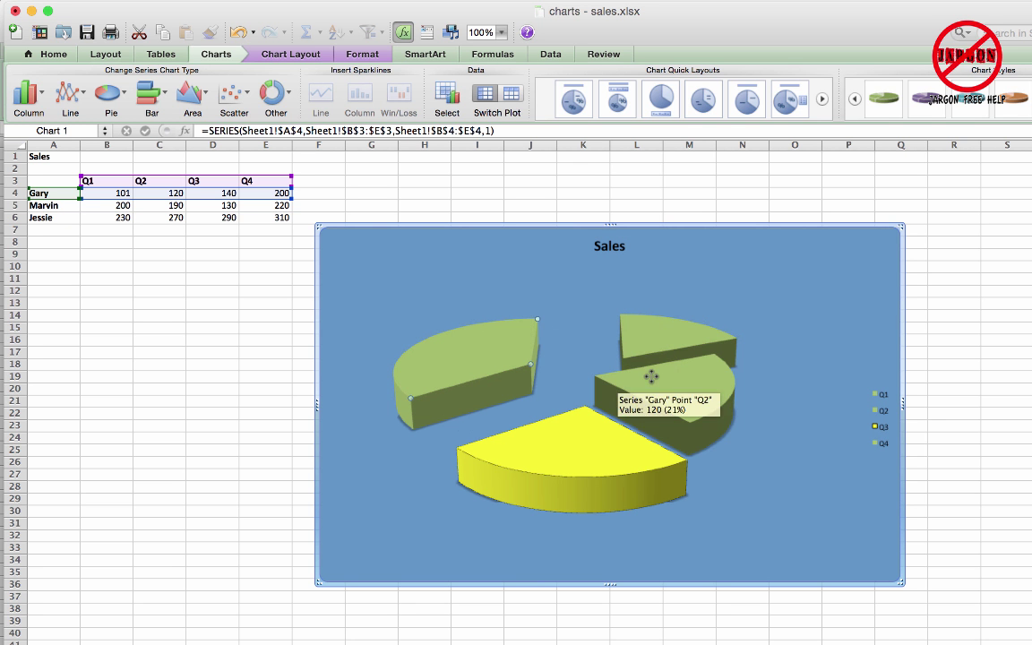
left_click_drag(652, 373, 703, 392)
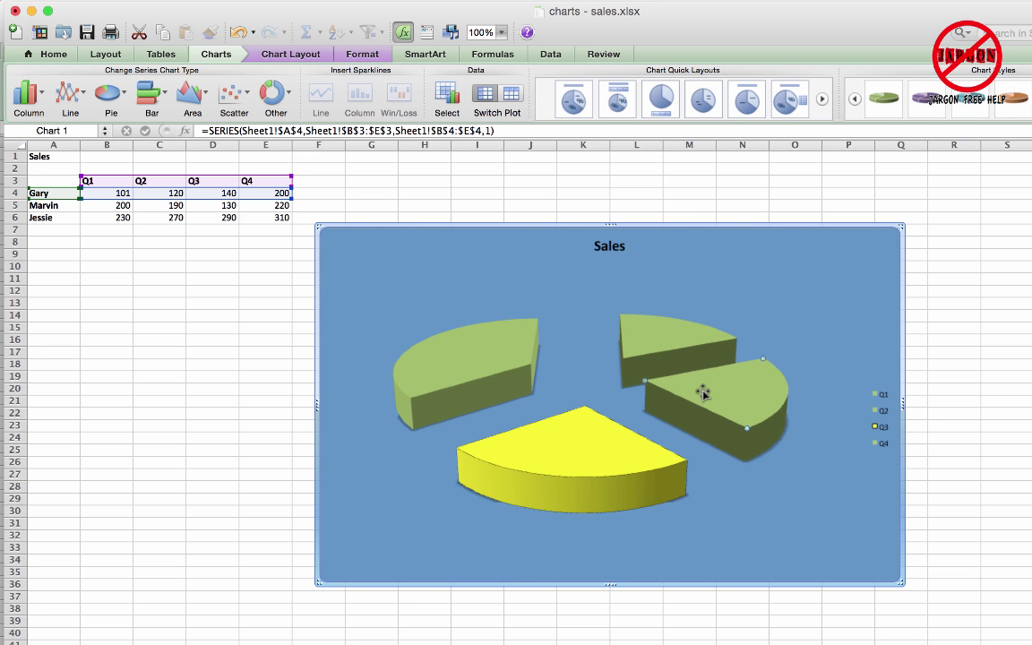
Fill only the Q2 slice with a darker shade of the green theme color
right_click(703, 394)
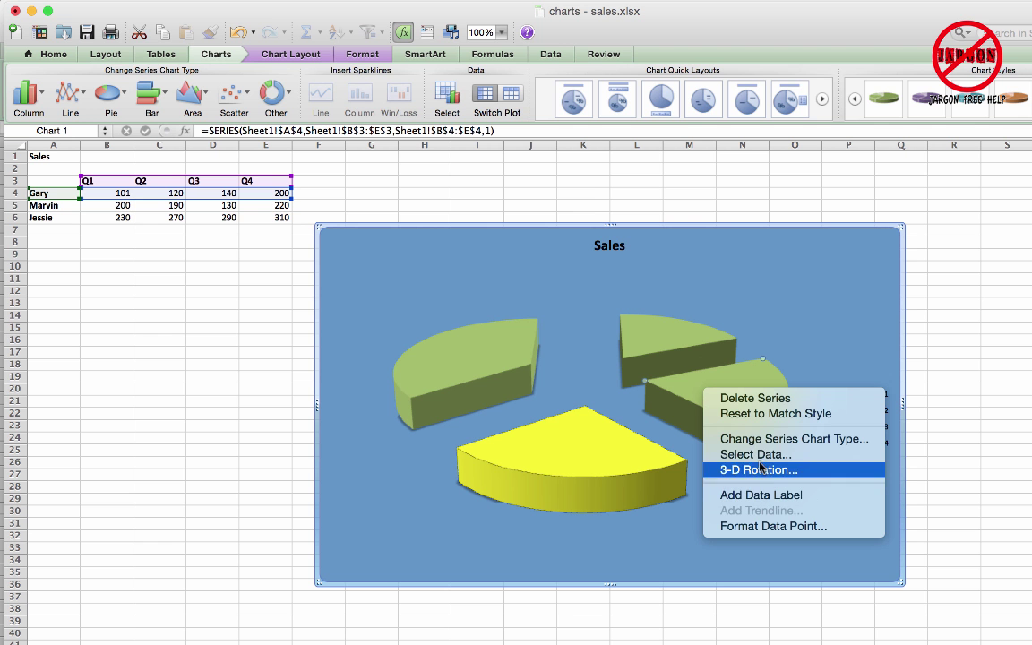
left_click(772, 528)
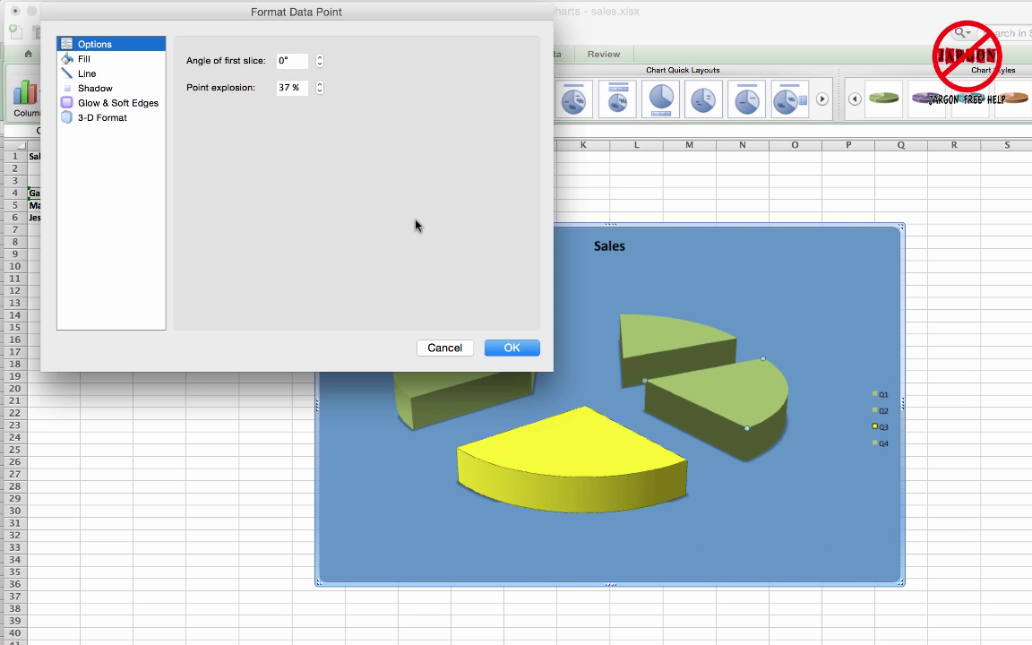
left_click(100, 58)
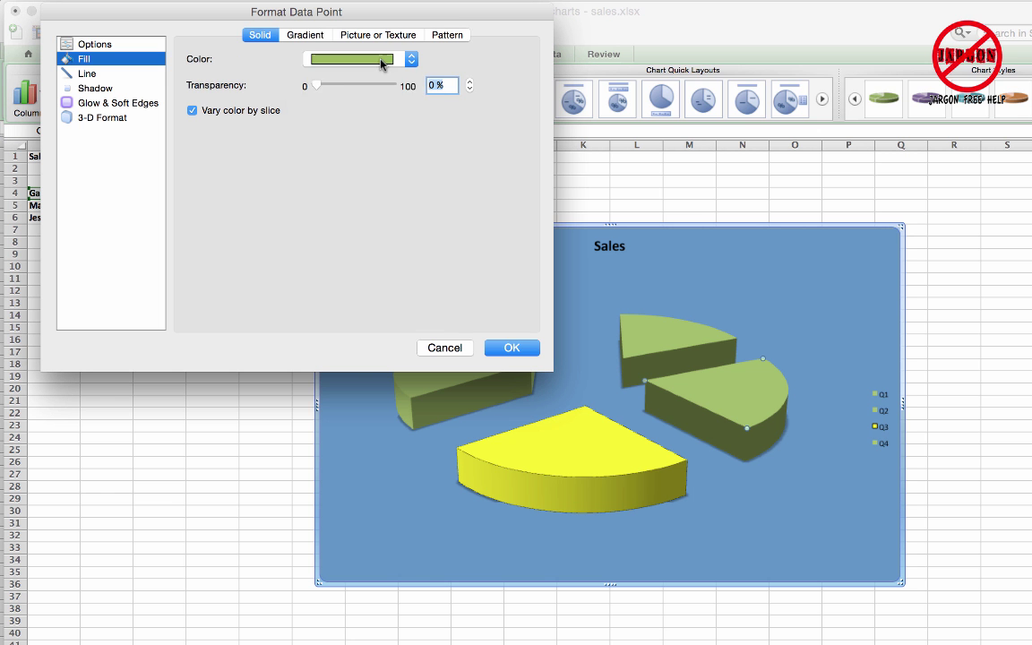
left_click(349, 59)
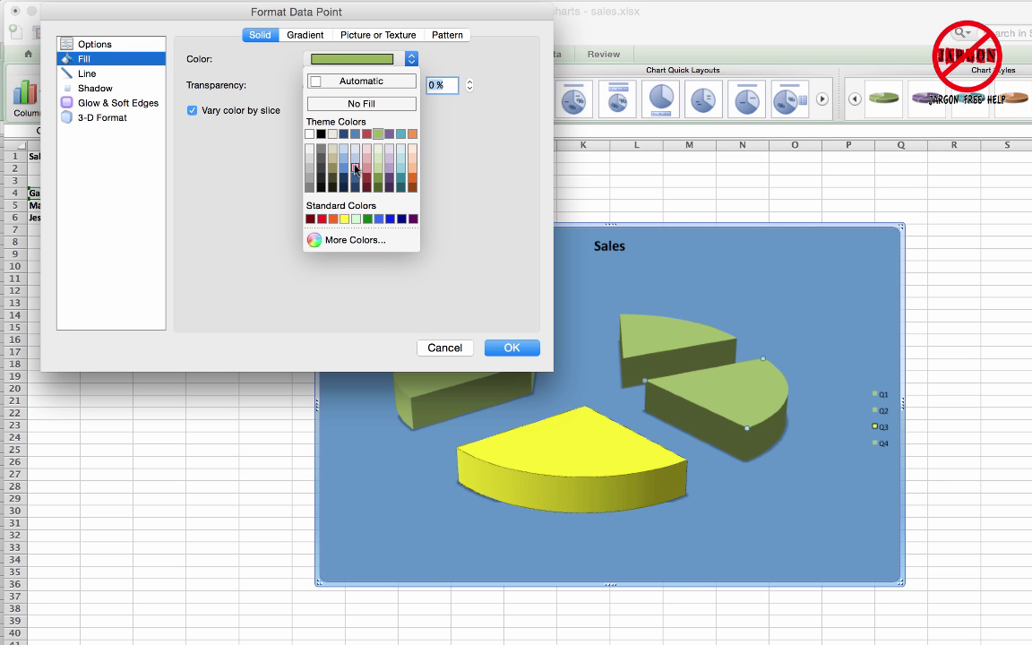
left_click(380, 183)
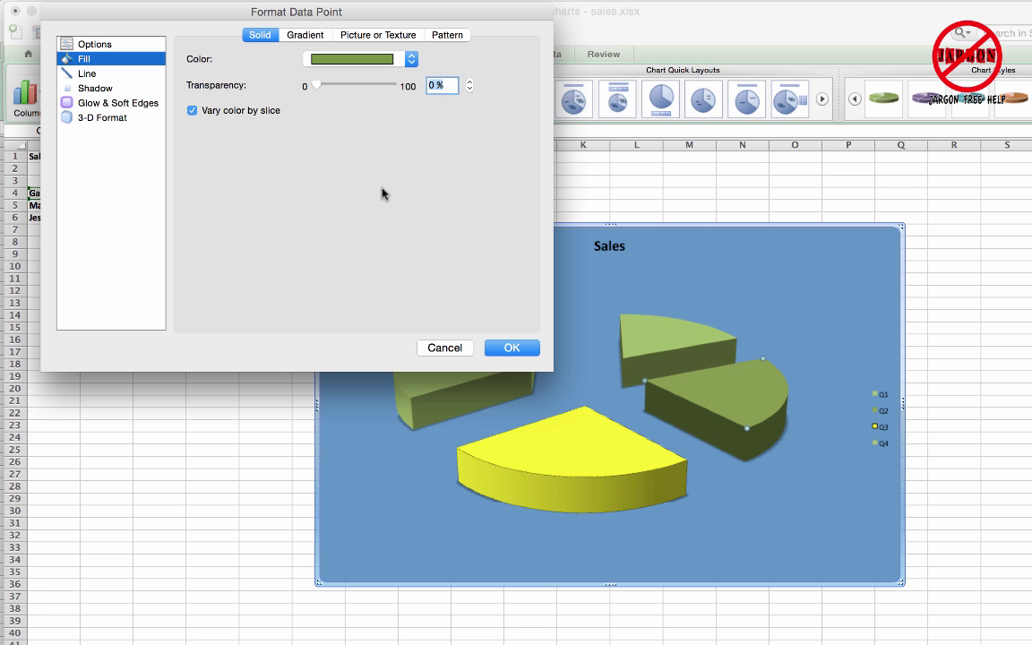
left_click(512, 348)
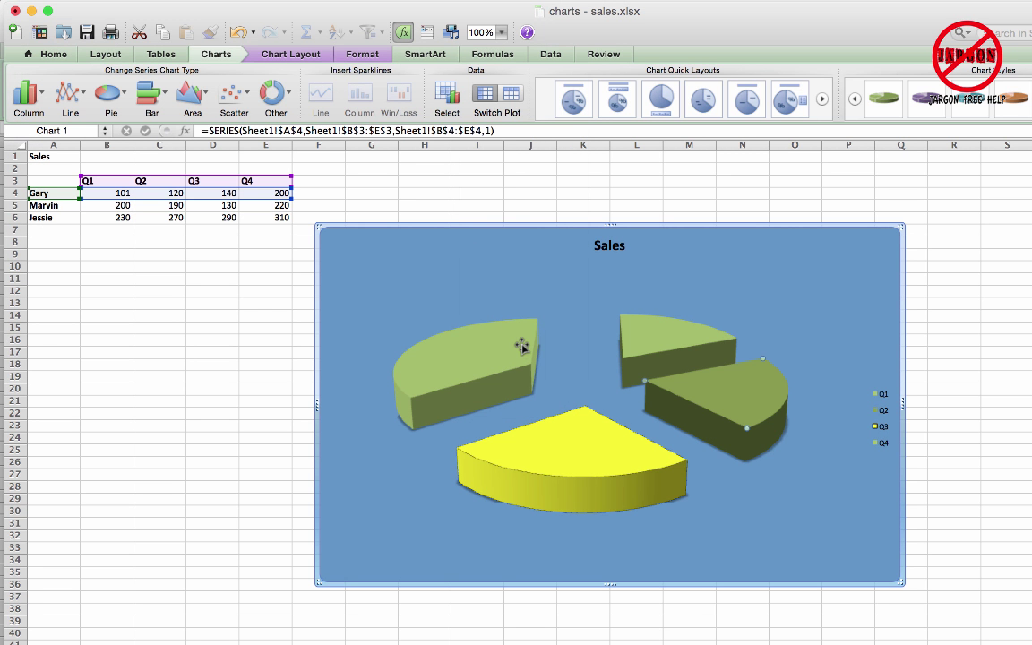
Move the separated slices back to the centre so they form a whole pie
left_click_drag(737, 387, 573, 385)
left_click_drag(484, 352, 622, 414)
left_click_drag(564, 448, 593, 366)
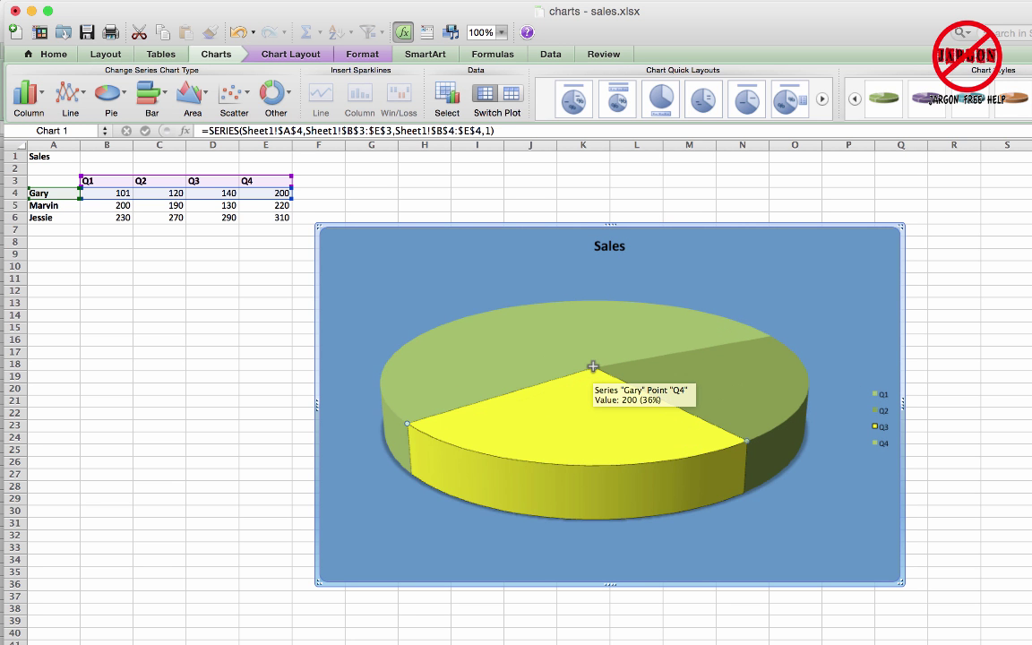
Change the chart to a 2-D Pie and pull only the Q4 slice away from the centre
left_click(106, 93)
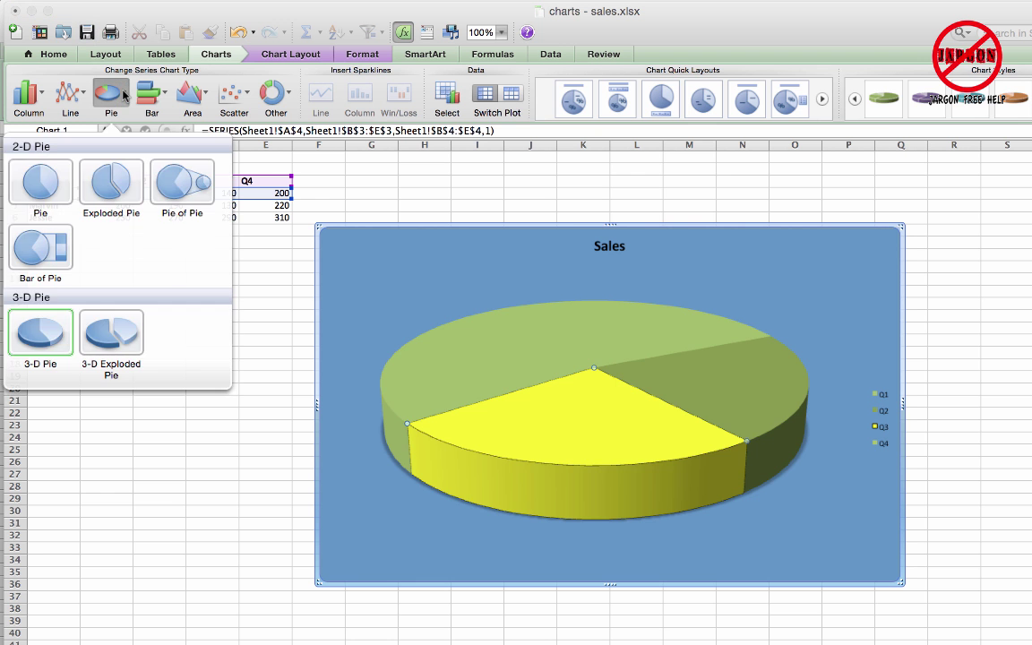
left_click(43, 184)
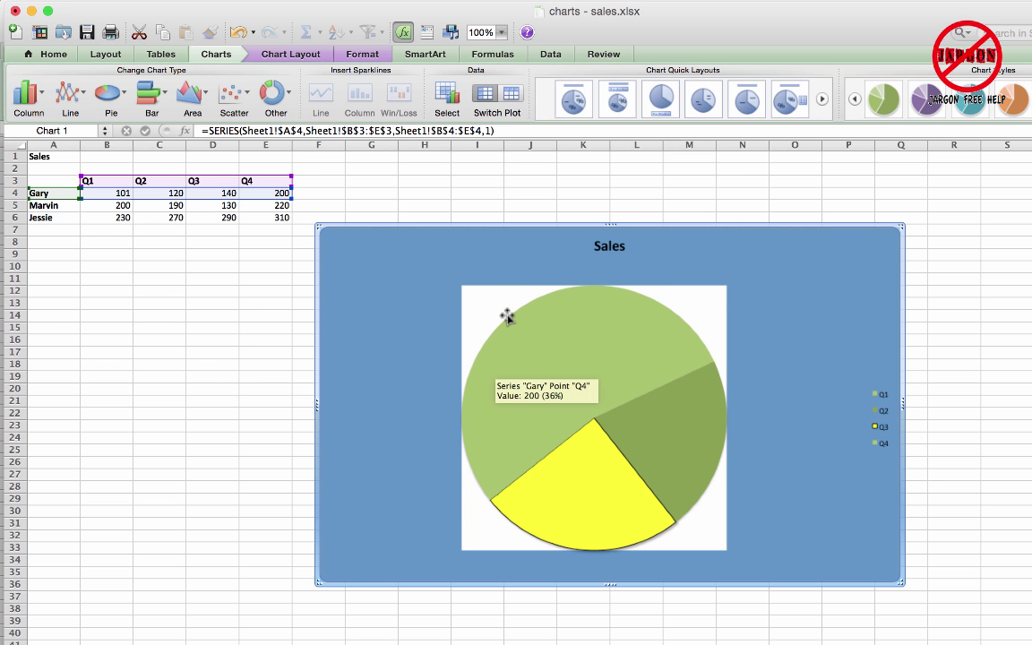
left_click(536, 337)
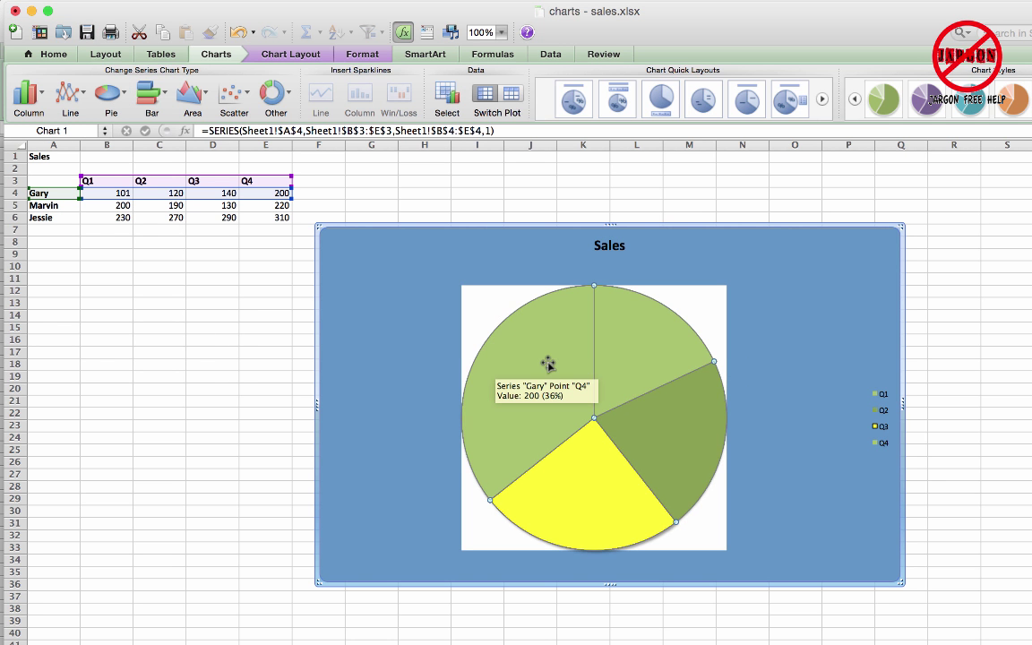
left_click(548, 363)
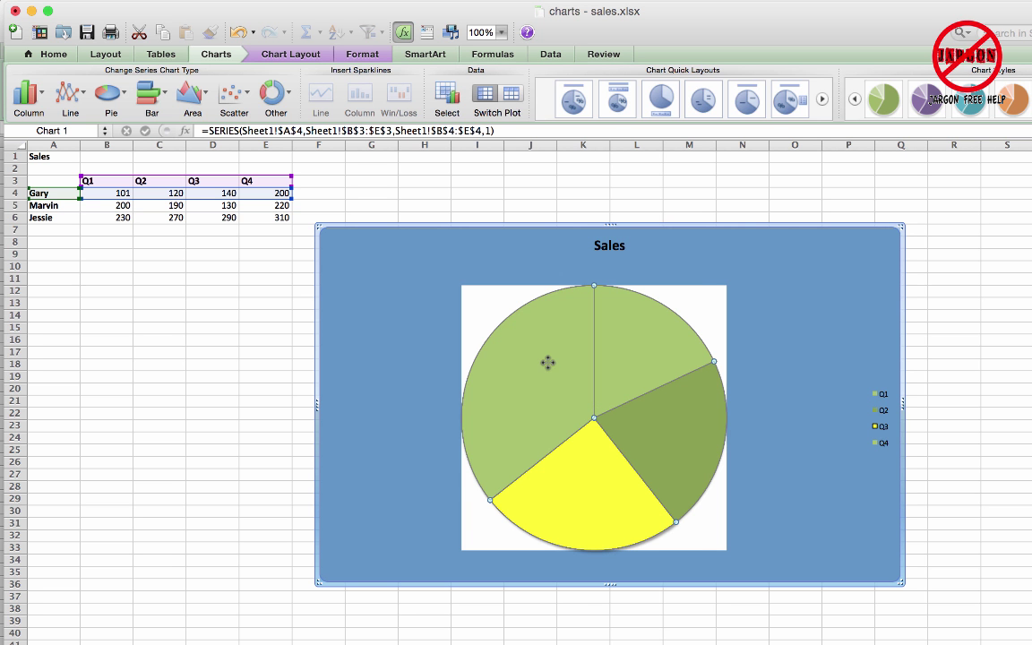
left_click_drag(548, 362, 506, 335)
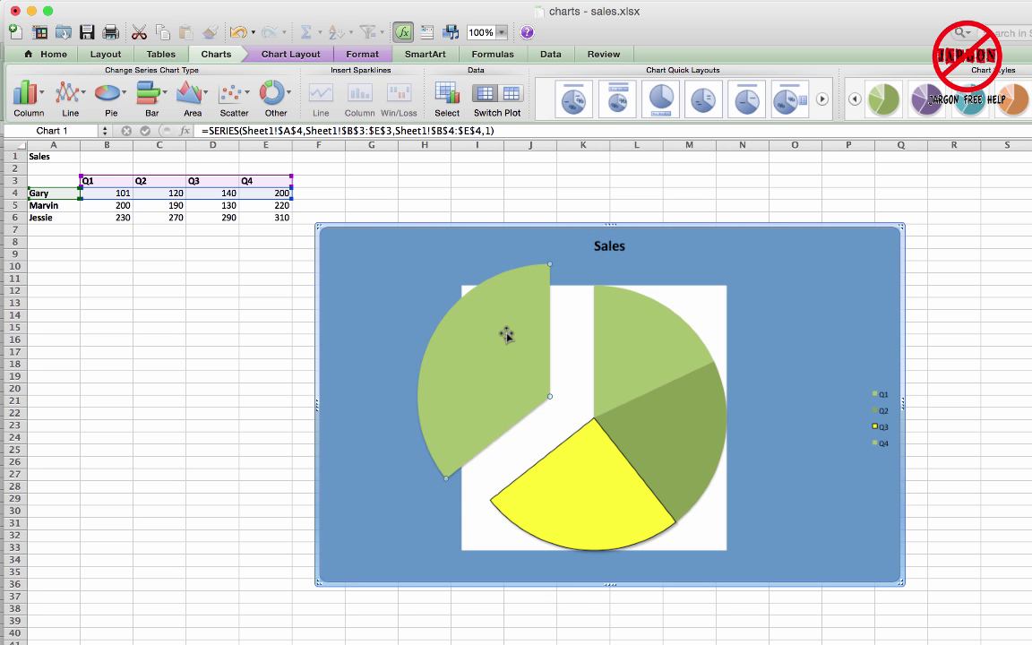
mouse_move(530, 349)
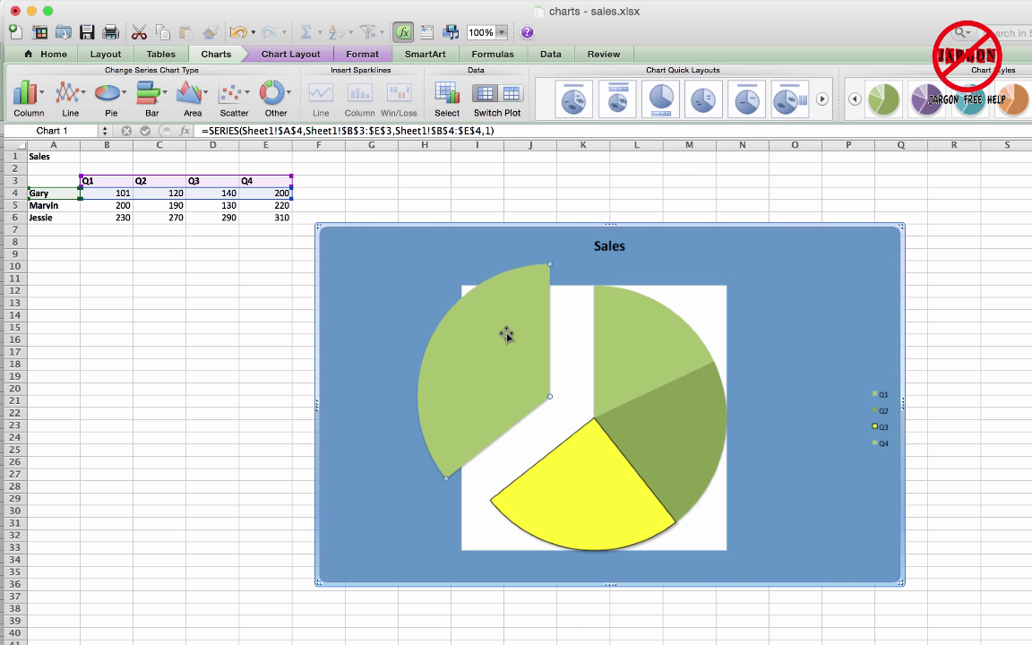